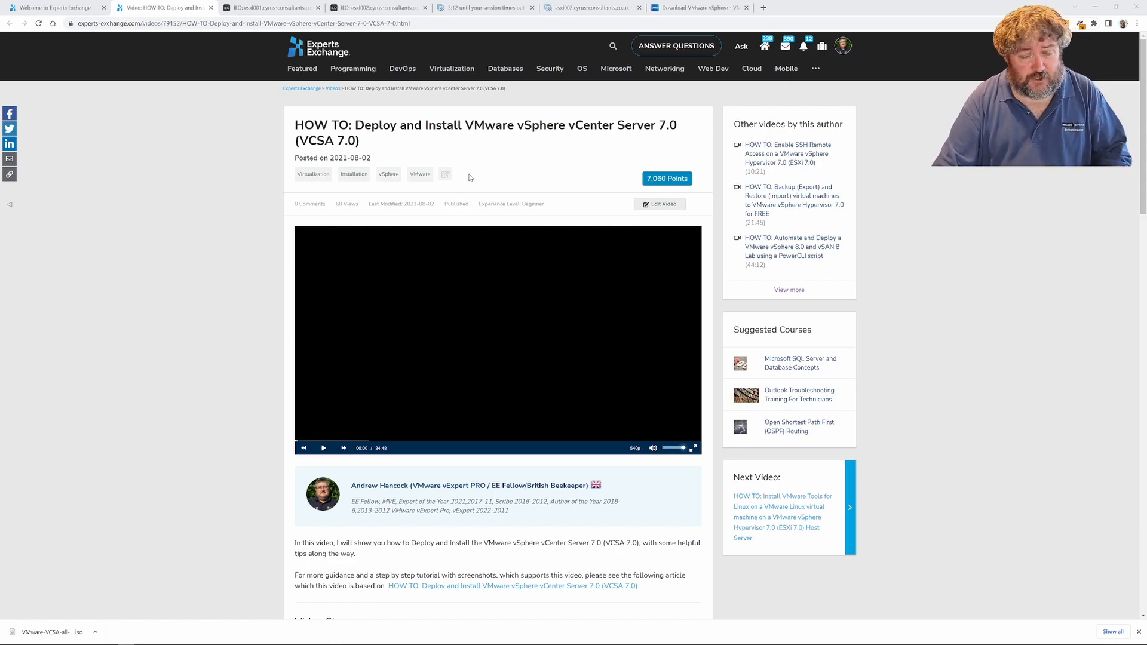
Compare the VCSA ISO's MD5 hash in the checksum utility with the MD5SUM on VMware's download page, and dismiss the verification message
mouse_move(194, 643)
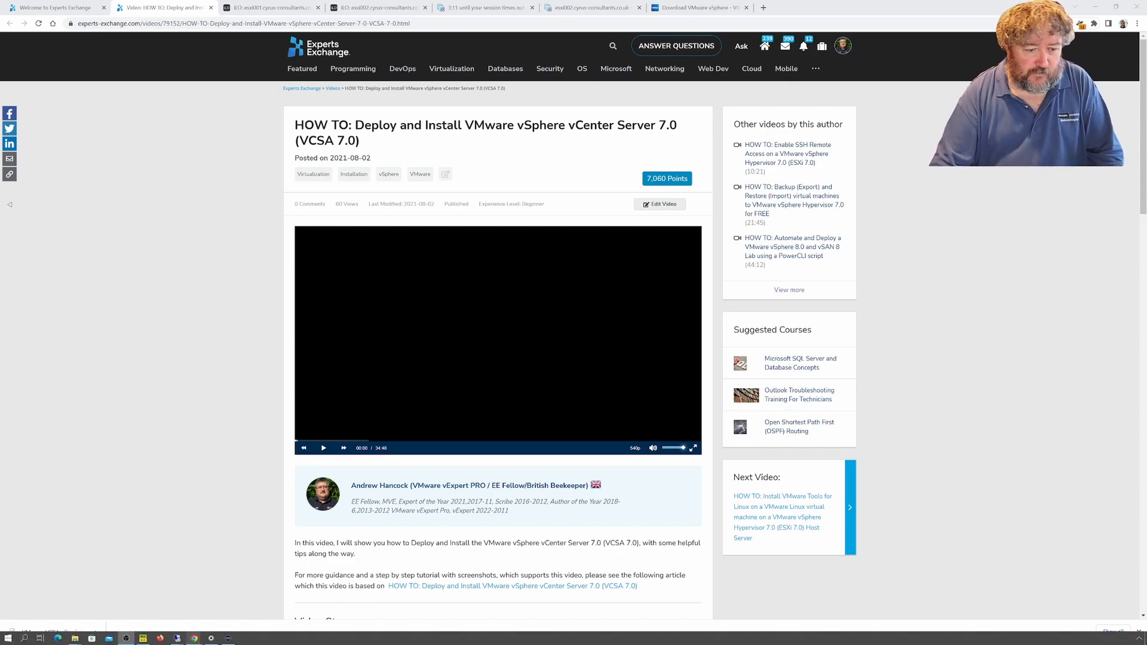
click(143, 639)
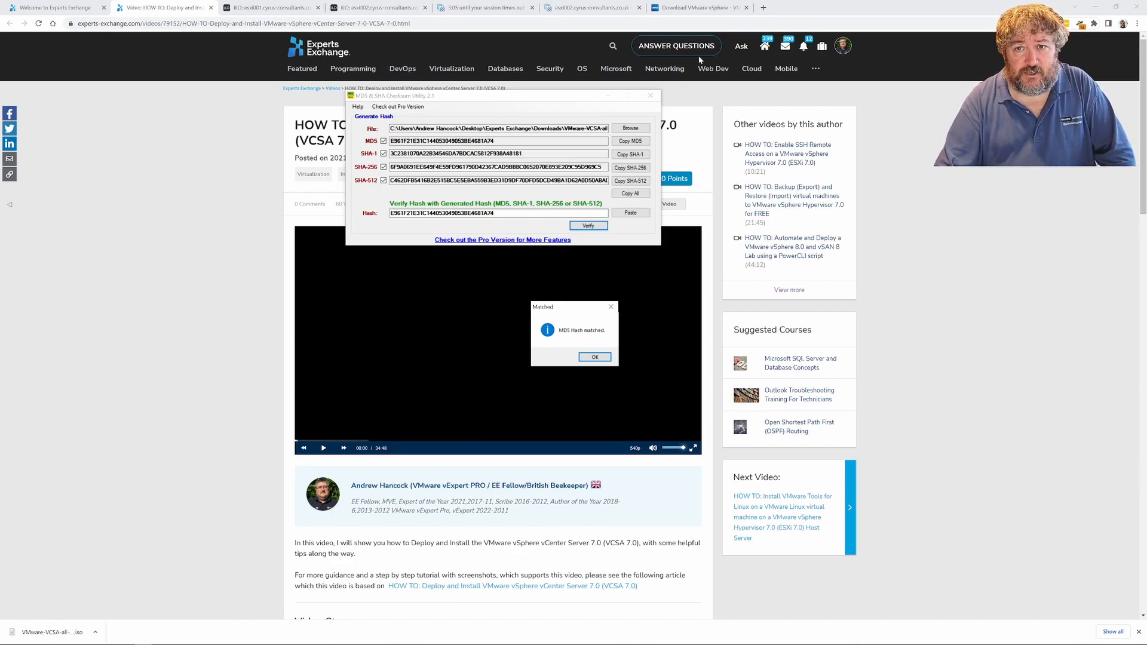
click(699, 8)
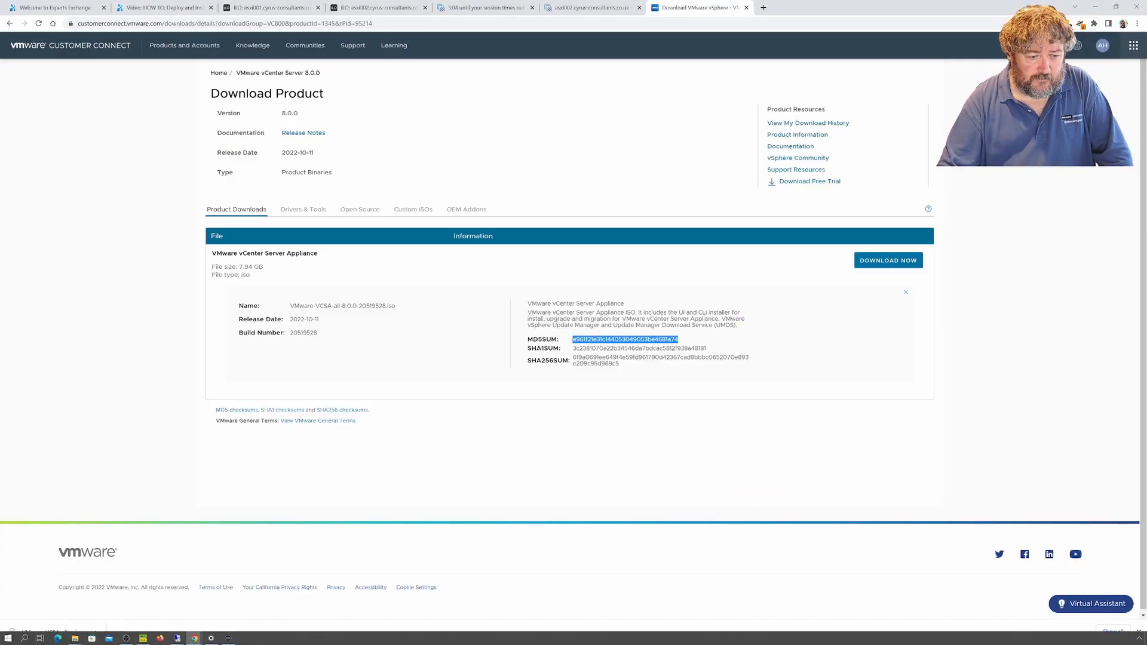
click(144, 638)
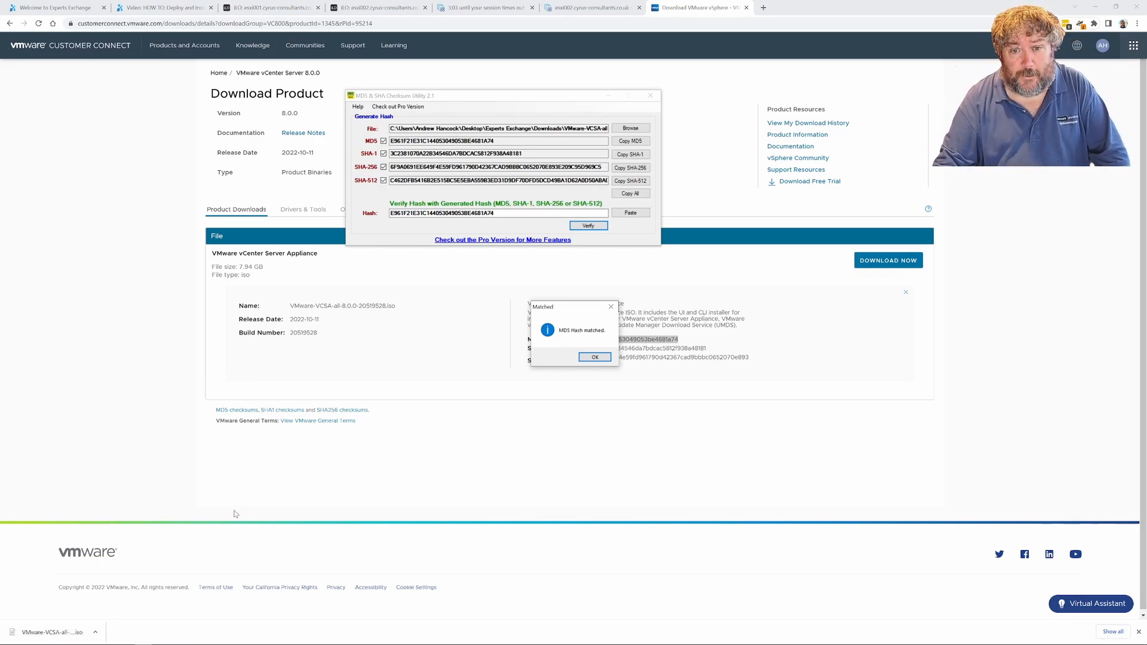
drag(580, 309, 436, 326)
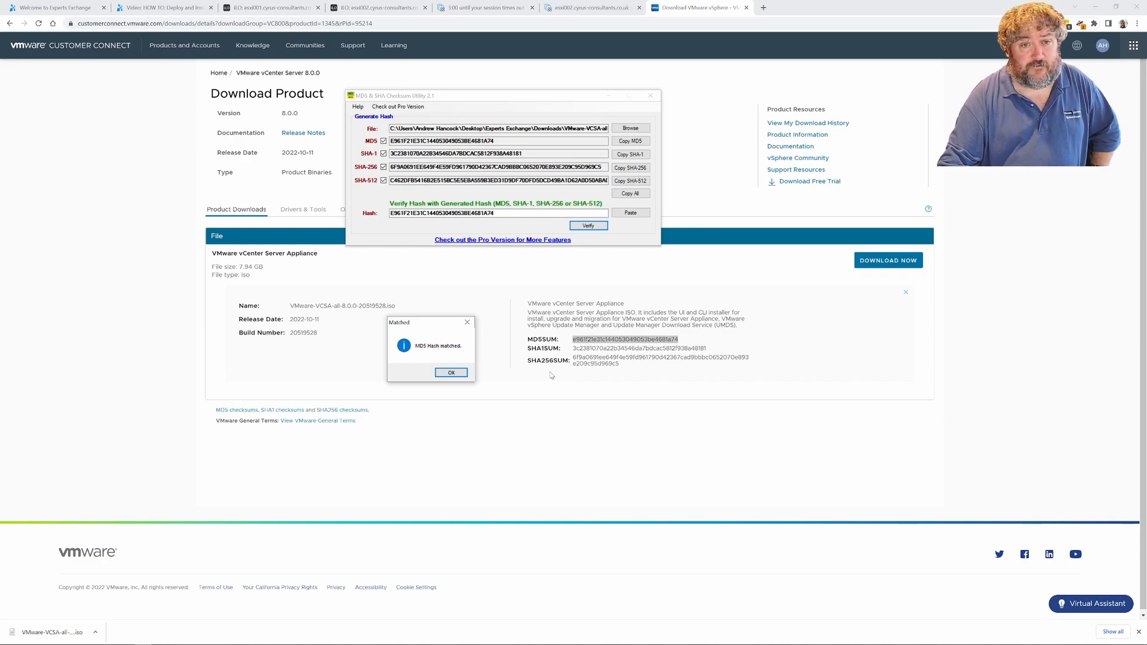
click(452, 373)
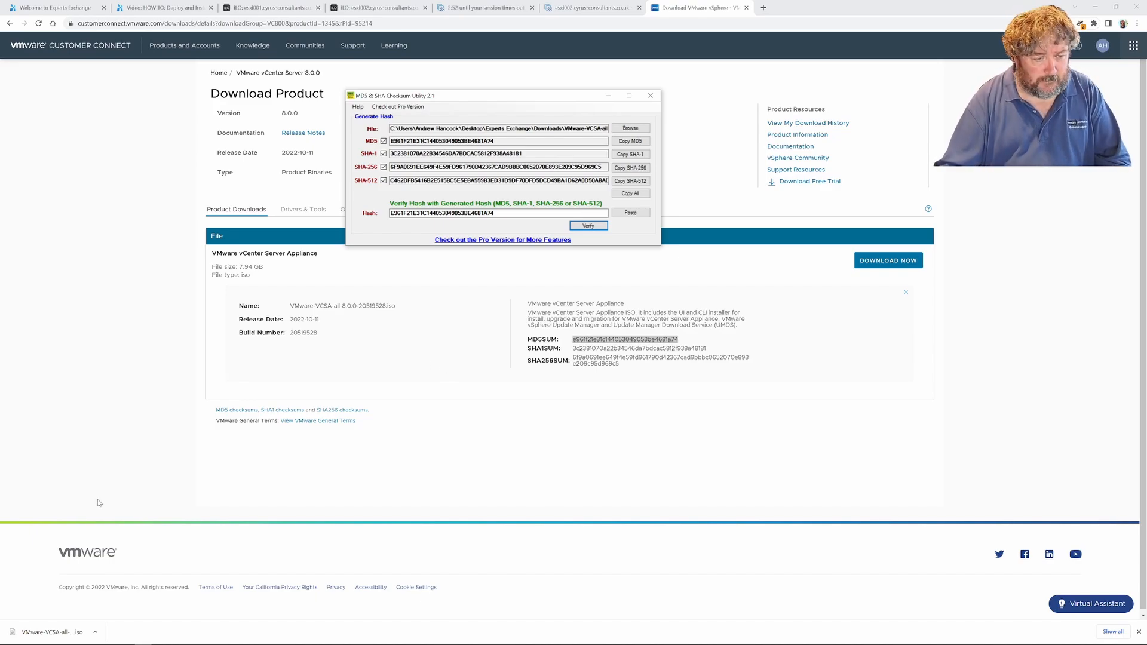
Open the downloaded VMware-VCSA-all-8.0.0-20519528.iso with Windows Explorer and allow it past the security warning
right_click(37, 638)
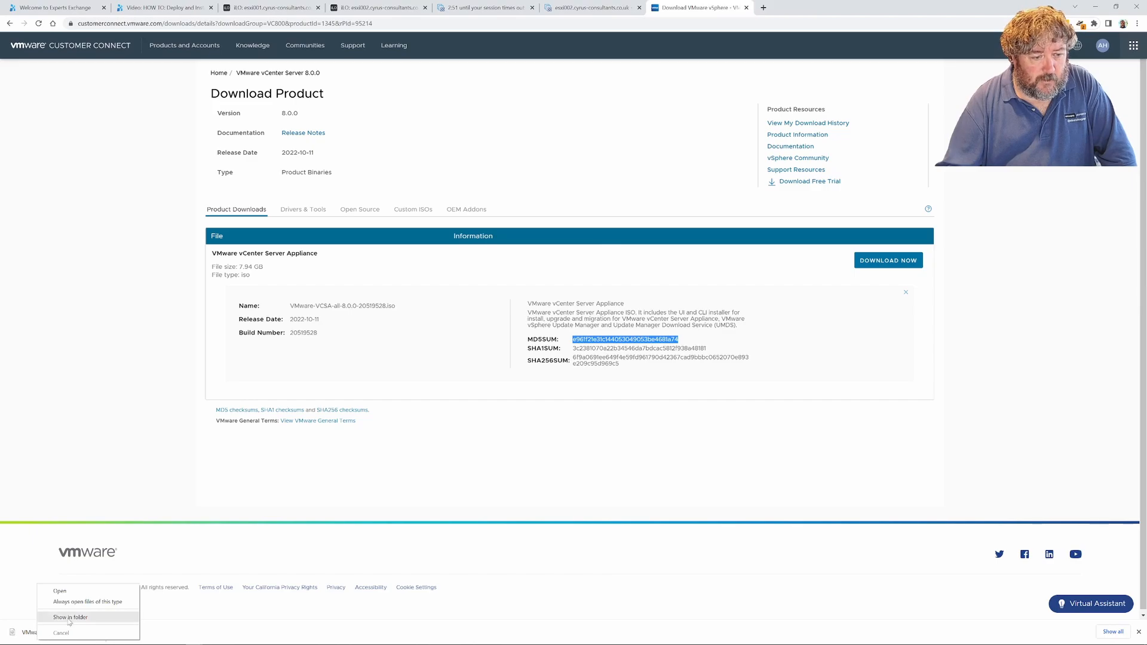
click(71, 593)
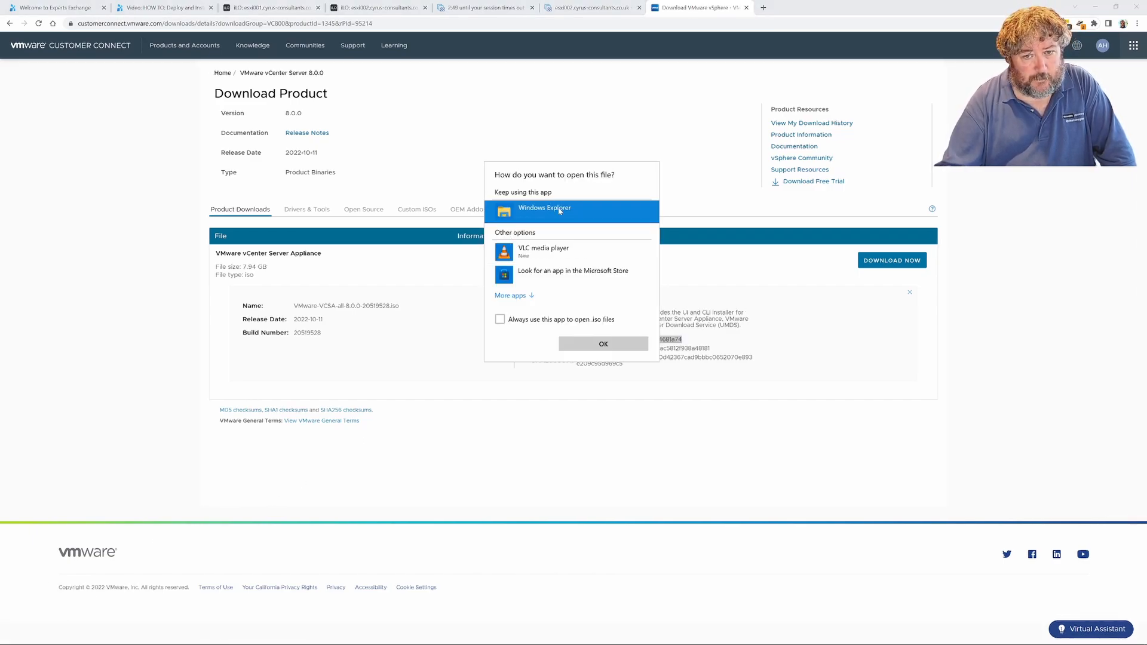
click(590, 345)
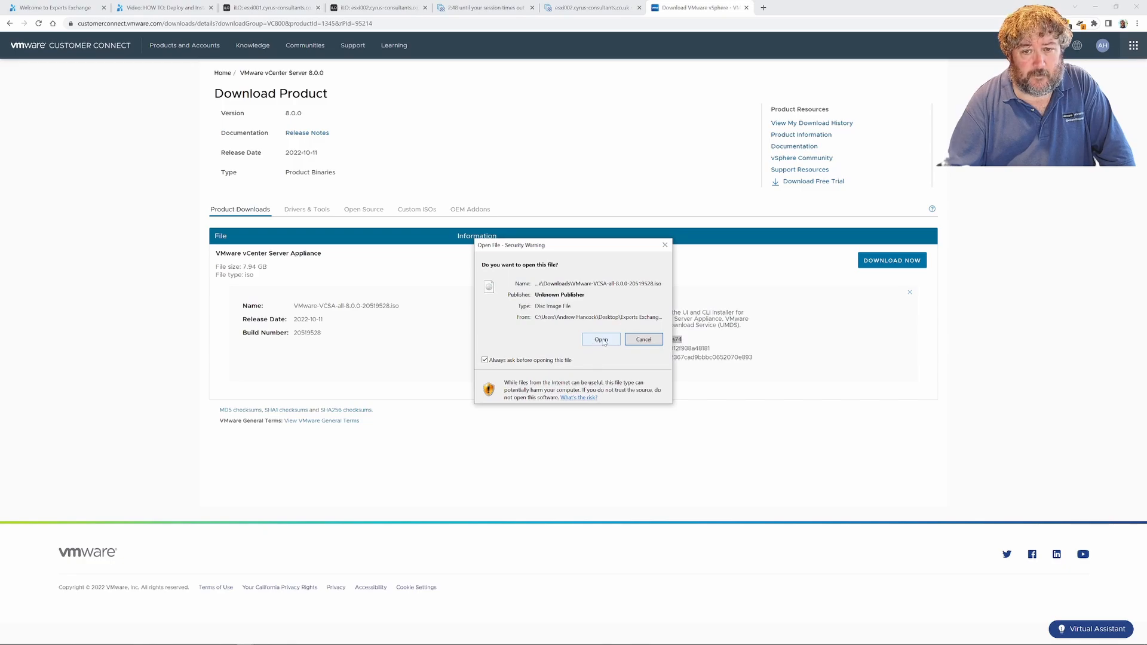
click(601, 339)
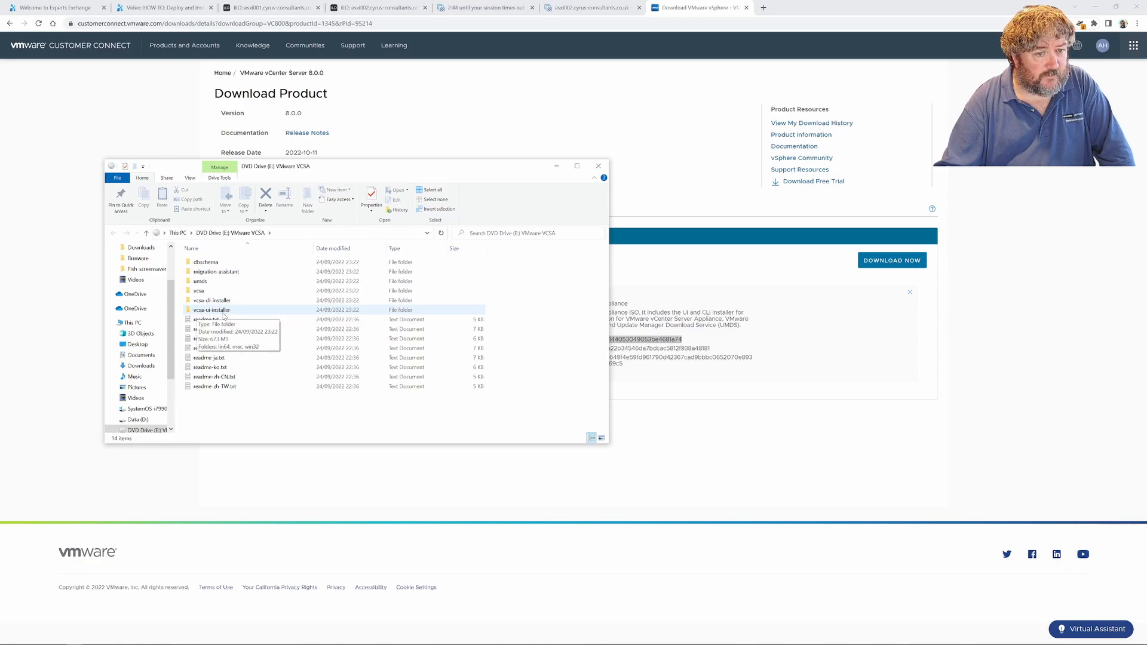
Run installer.exe from the vcsa-ui-installer\win32 folder of the mounted ISO and close the Explorer window
double_click(226, 311)
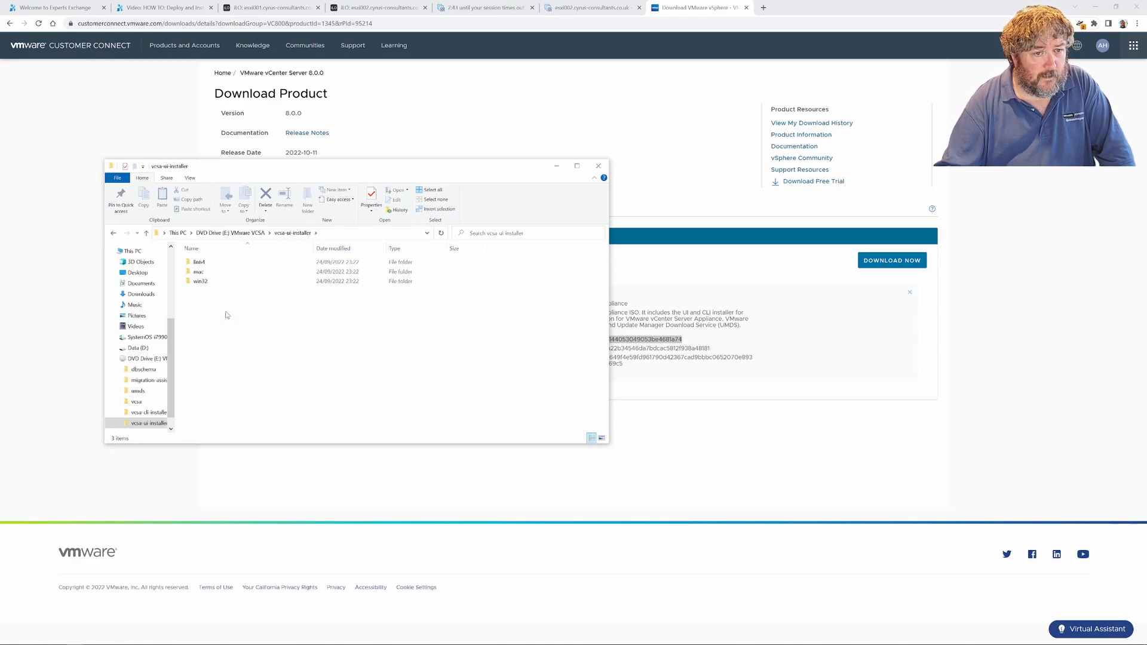
double_click(203, 282)
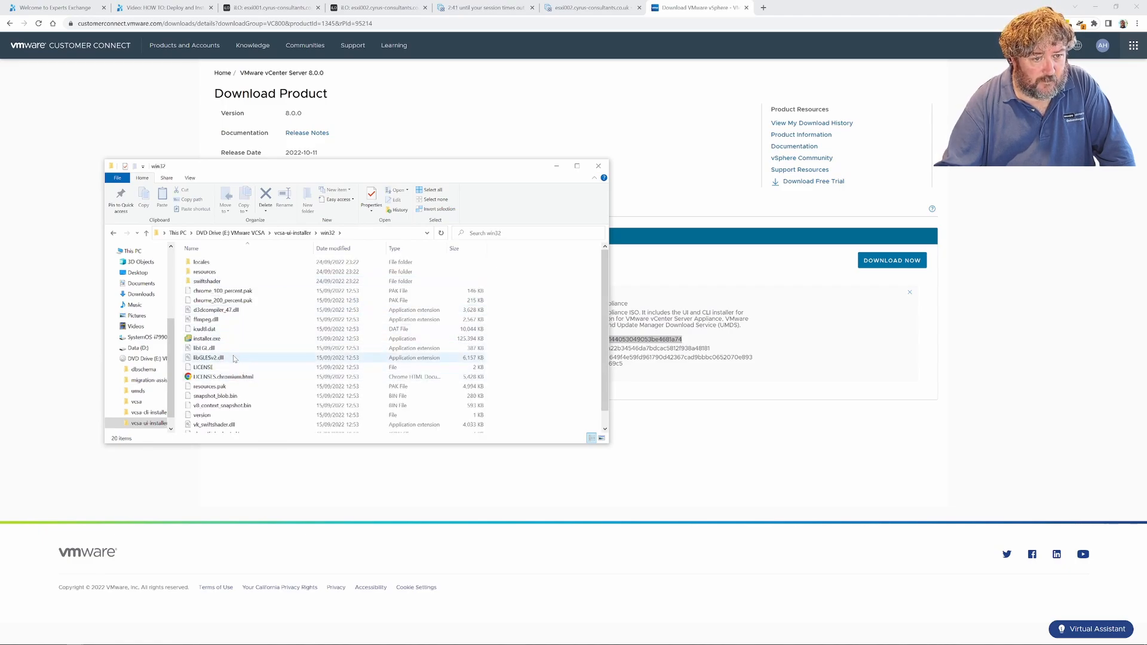
double_click(210, 338)
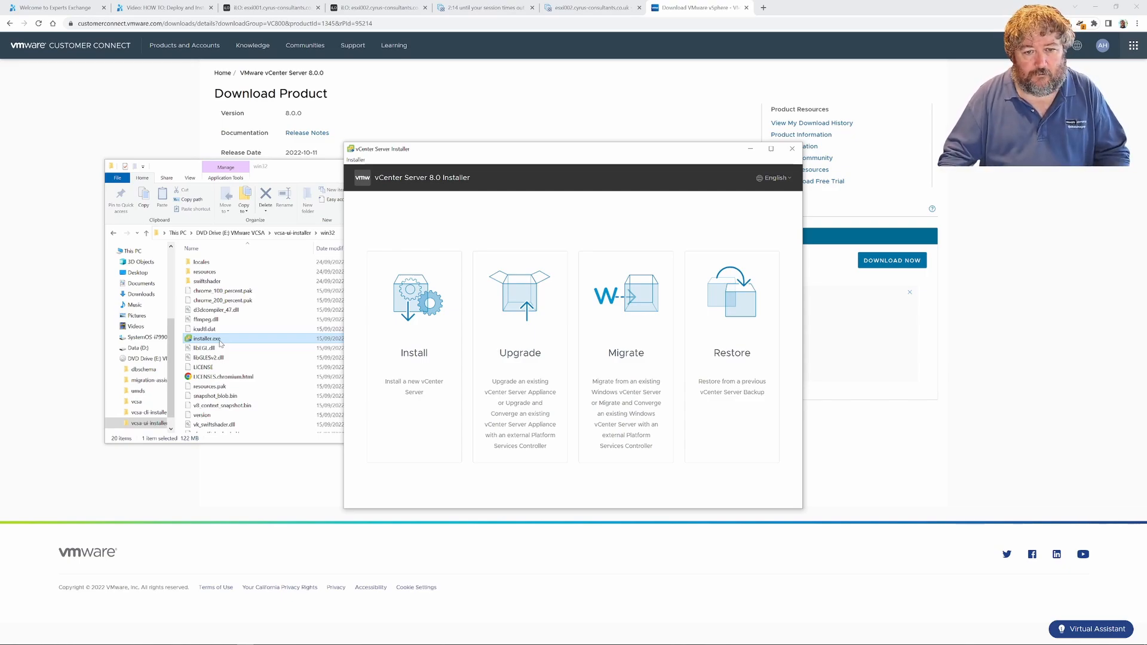
click(181, 440)
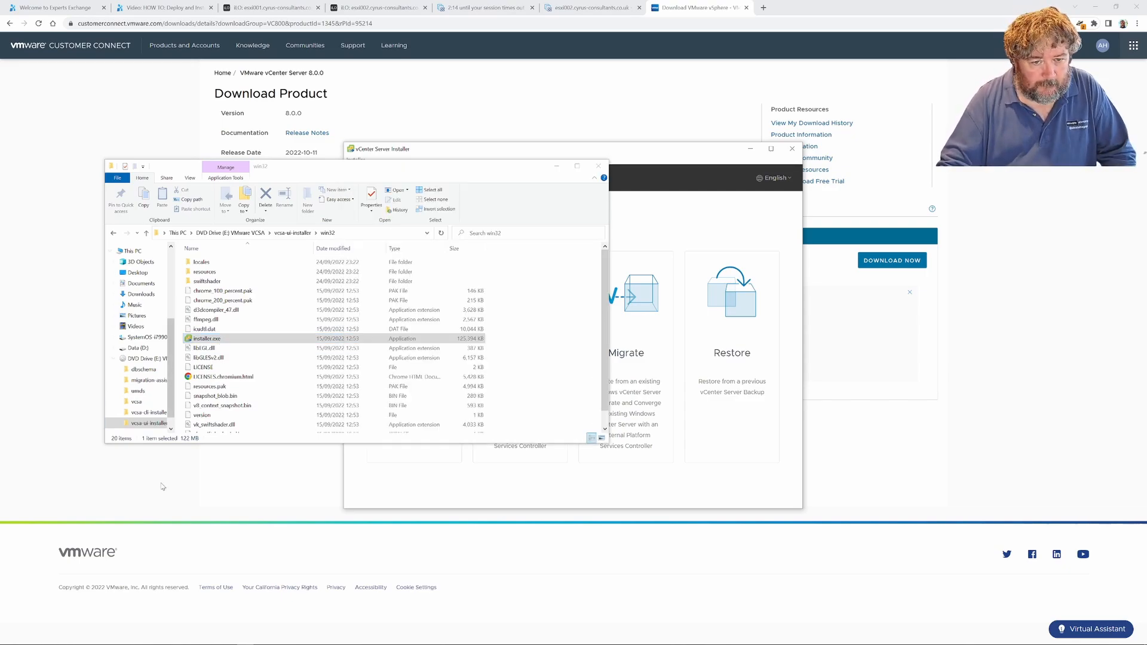
click(603, 172)
Start a new vCenter Server installation, pass the introduction and accept the license agreement terms
click(413, 339)
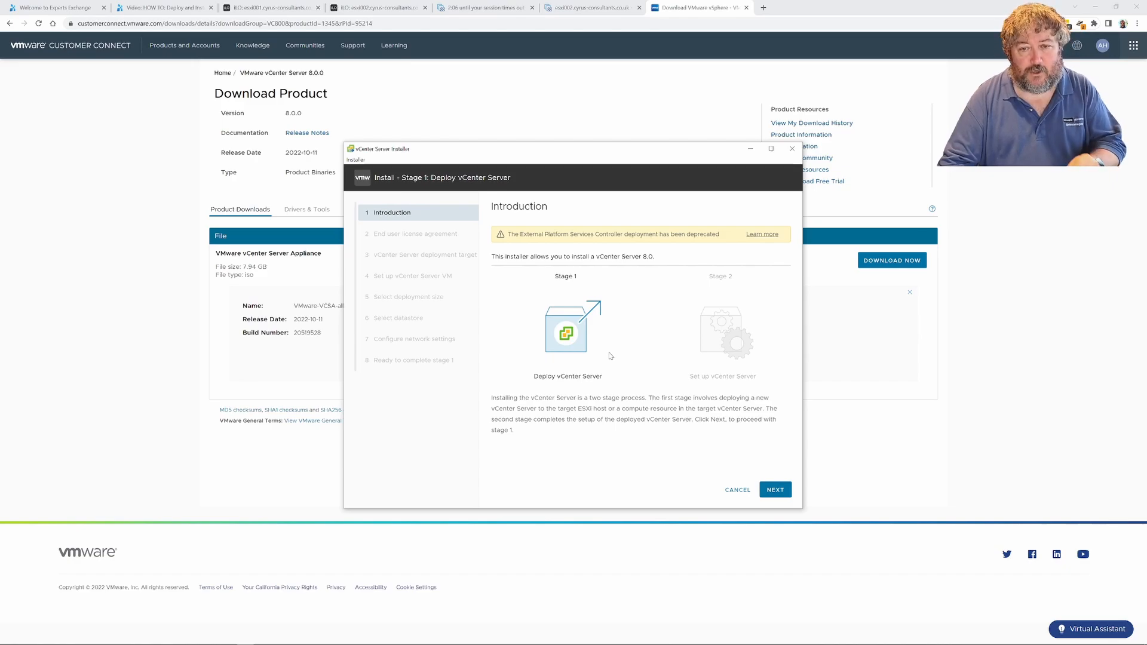
click(779, 496)
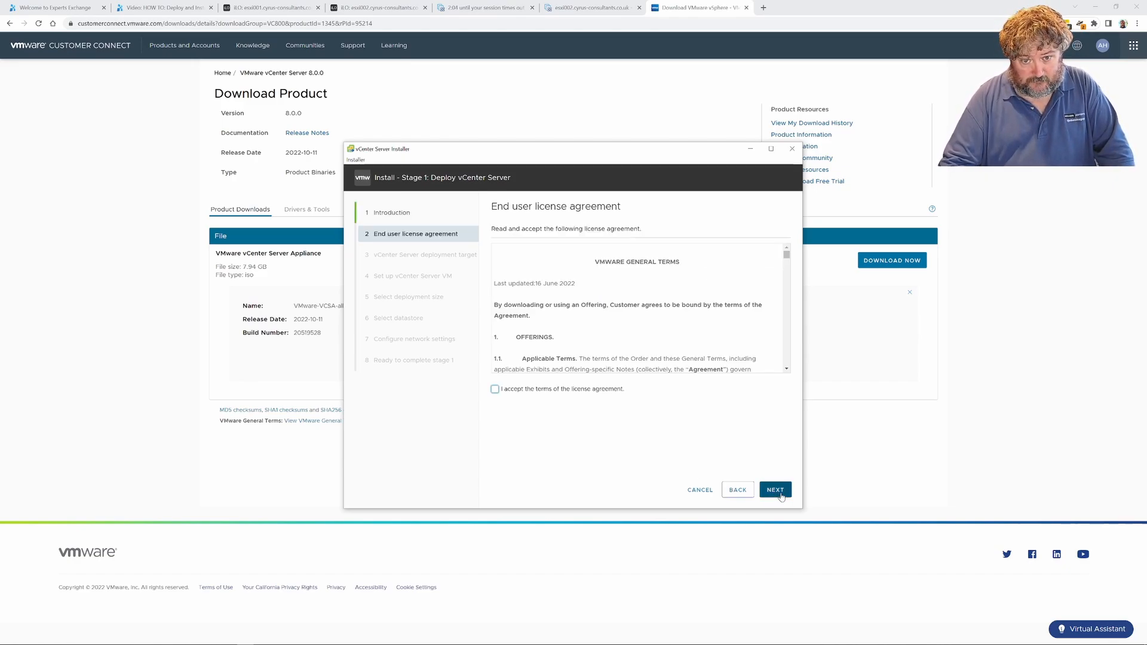
click(495, 390)
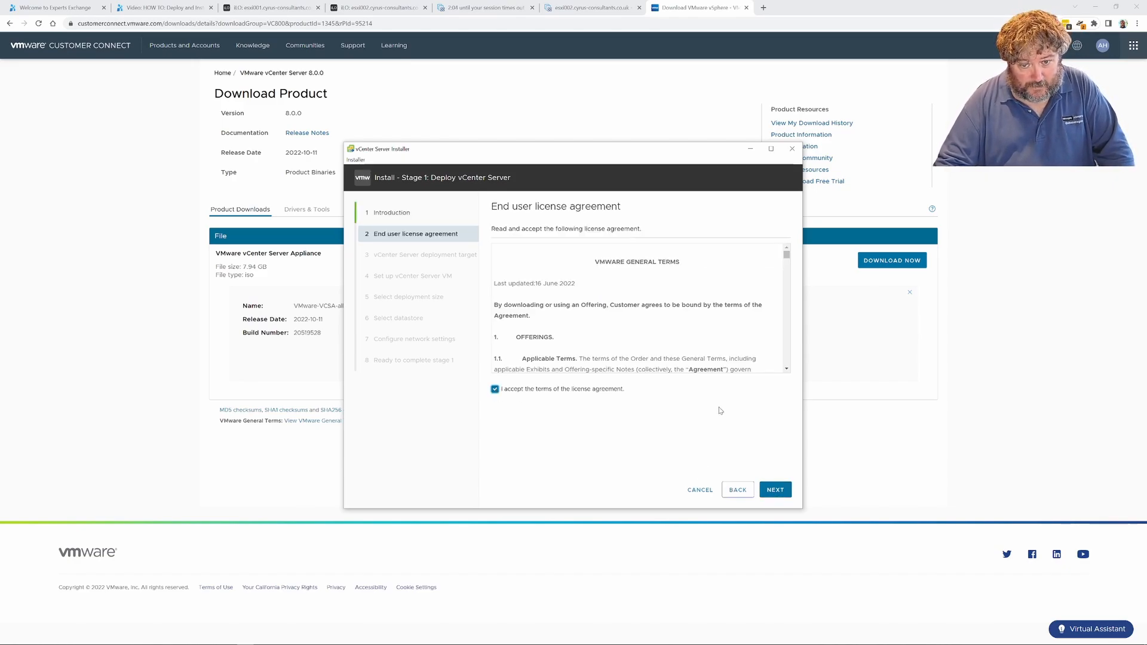
click(775, 491)
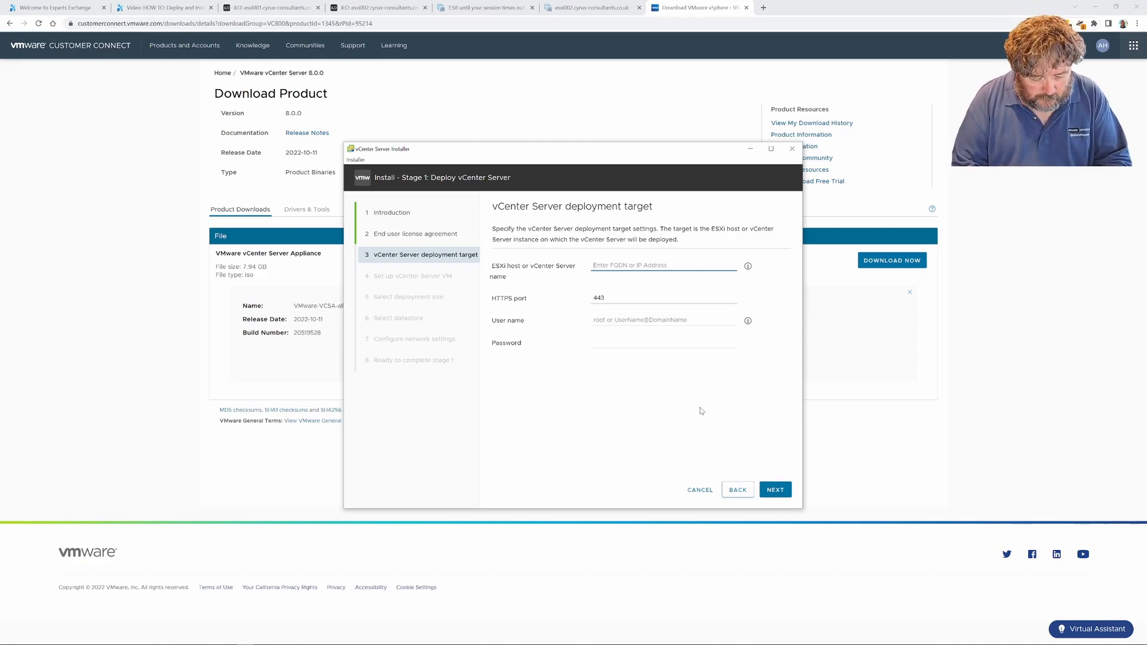
Enter esxi001.cyrus-consultants.co.uk as the ESXi host for the vCenter Server deployment target
text(esxi)
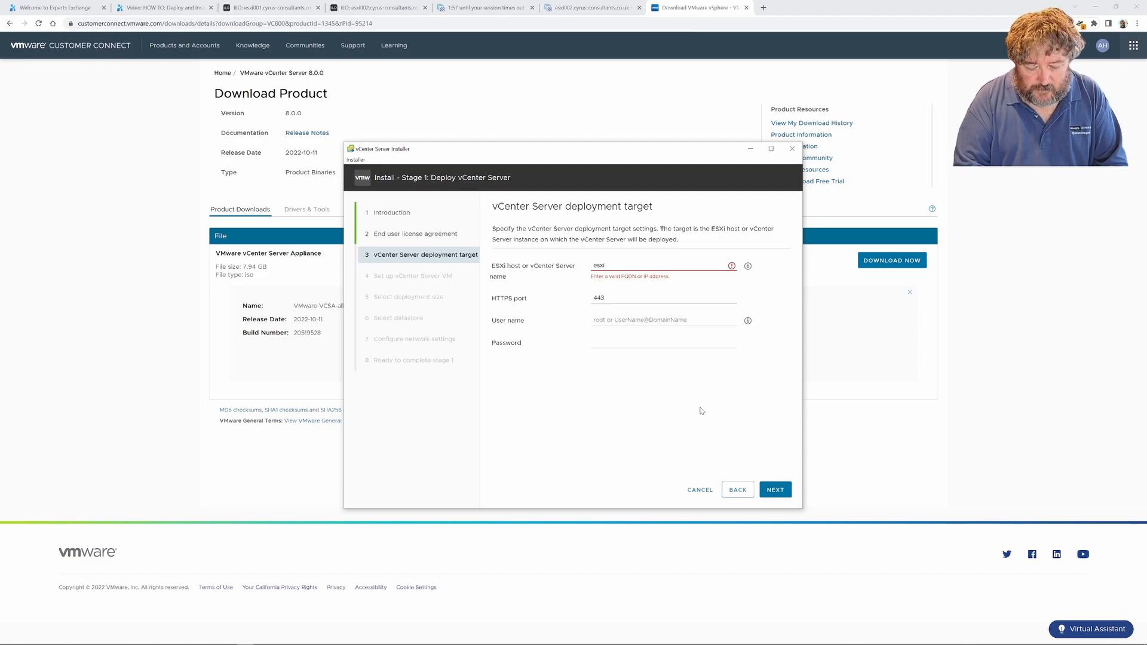
text(001)
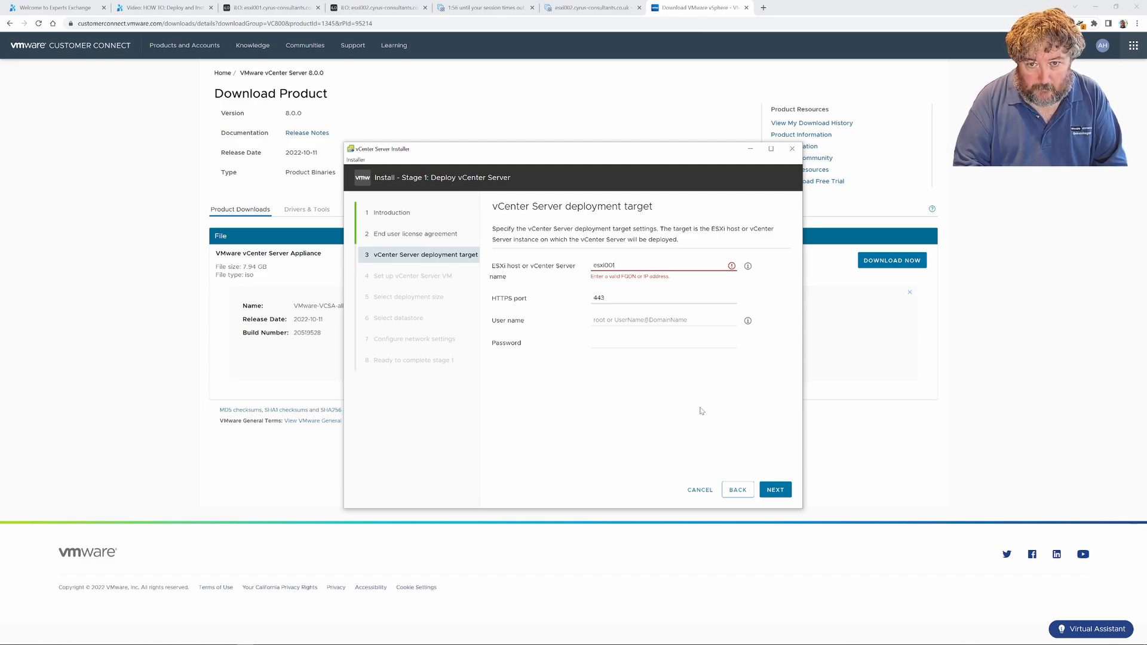
text(.cyrus-)
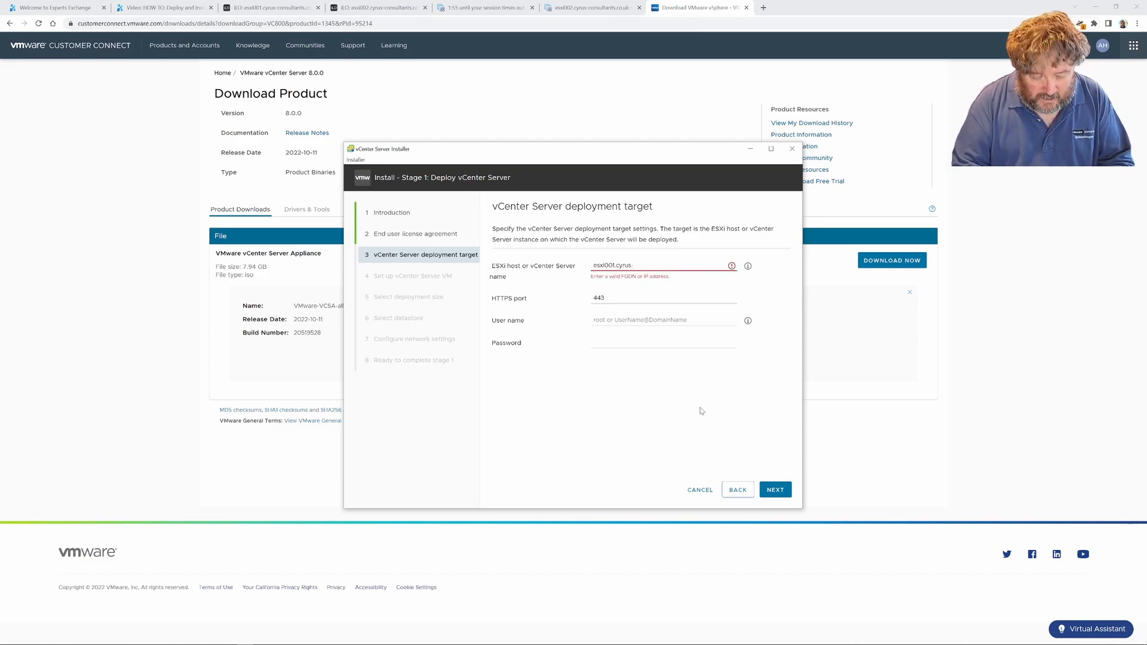
text(consultants.co)
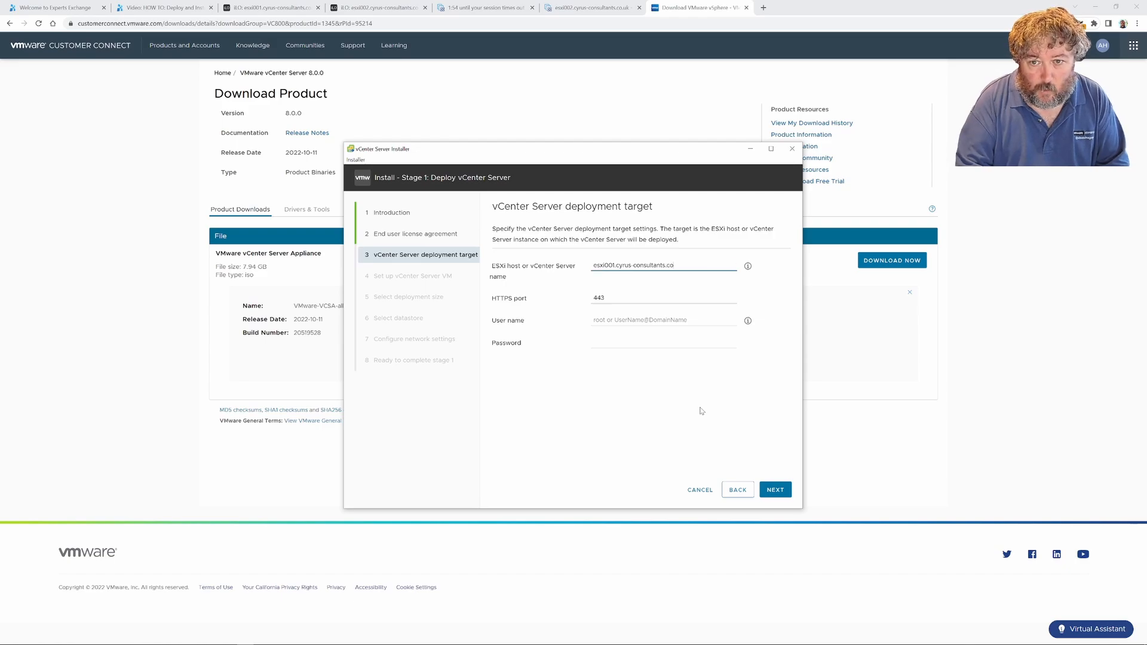
text(.uk)
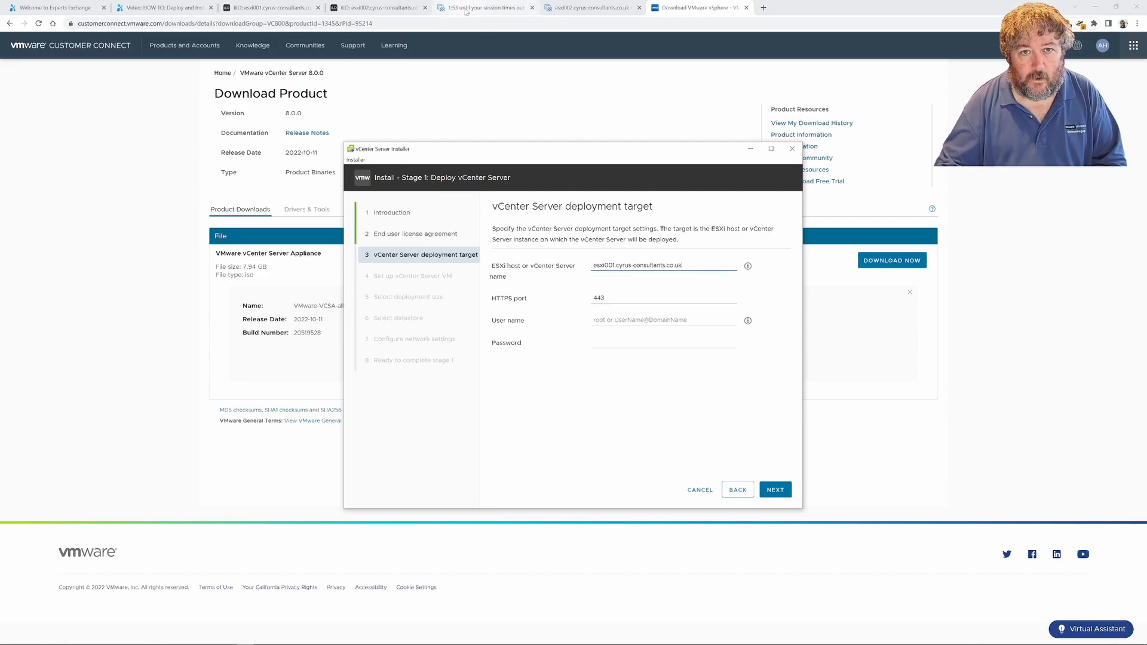
Switch to the browser, log in to the esxi001 host client as root with the account password, reload the page and view its virtual machines
click(480, 12)
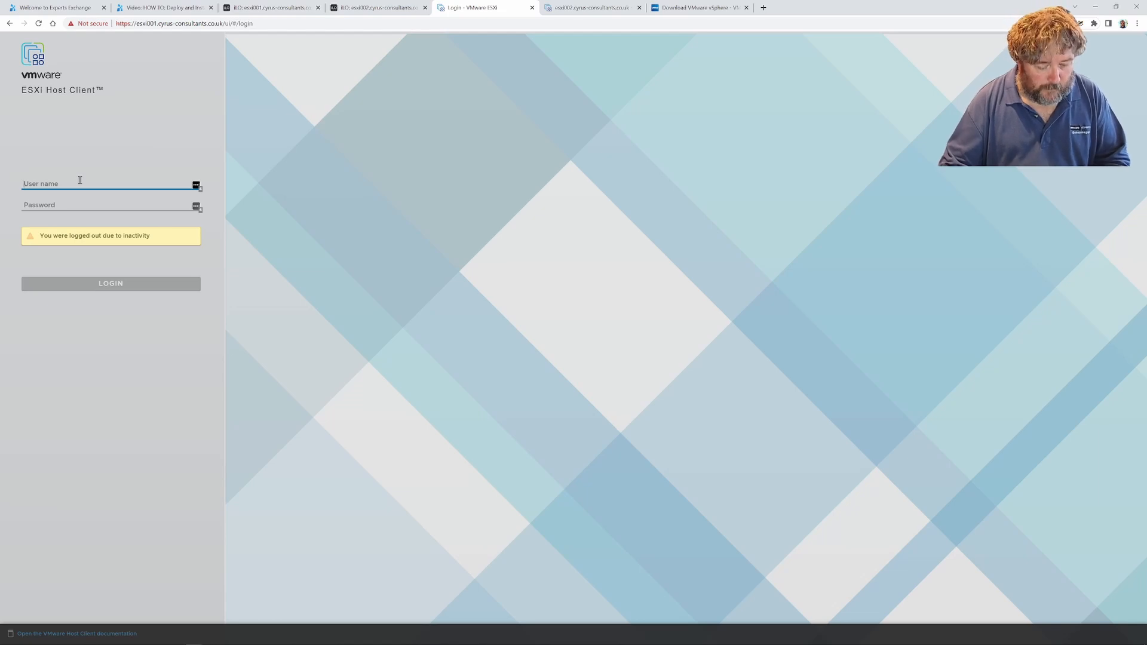
text(root)
key(Tab)
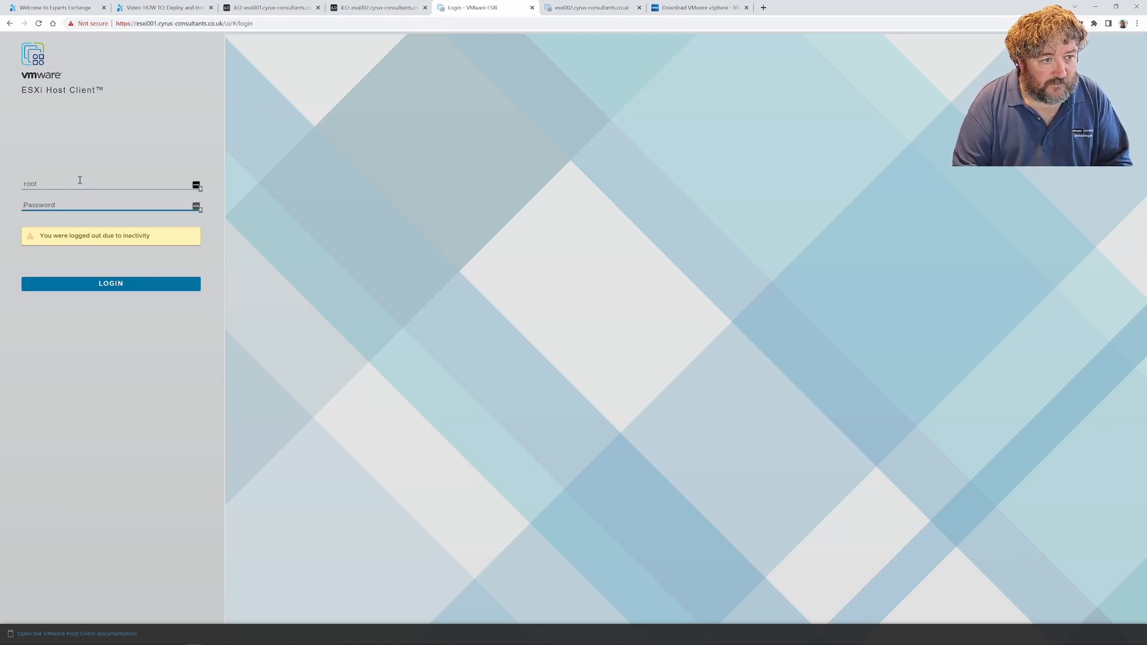
text(**)
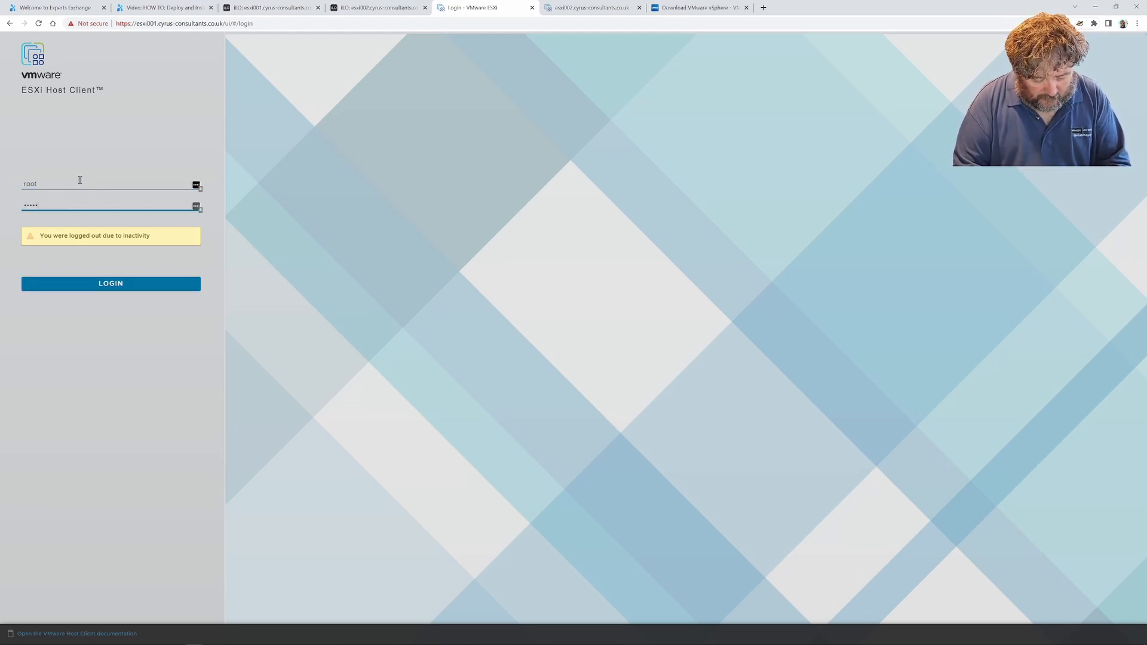
click(109, 287)
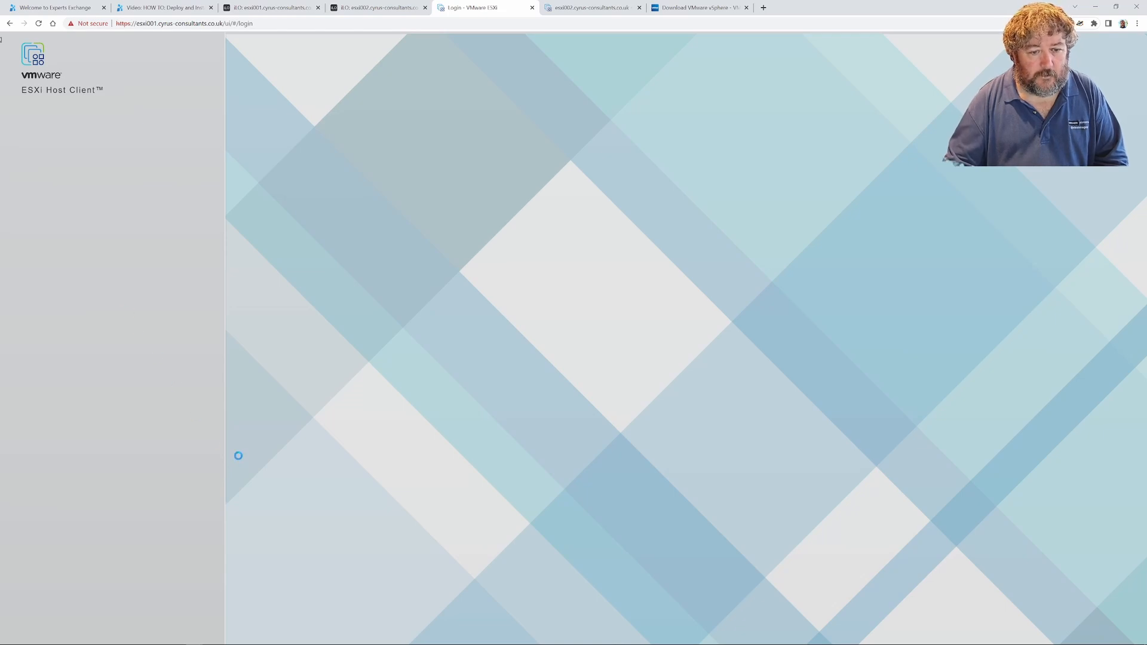
mouse_move(299, 643)
mouse_move(245, 640)
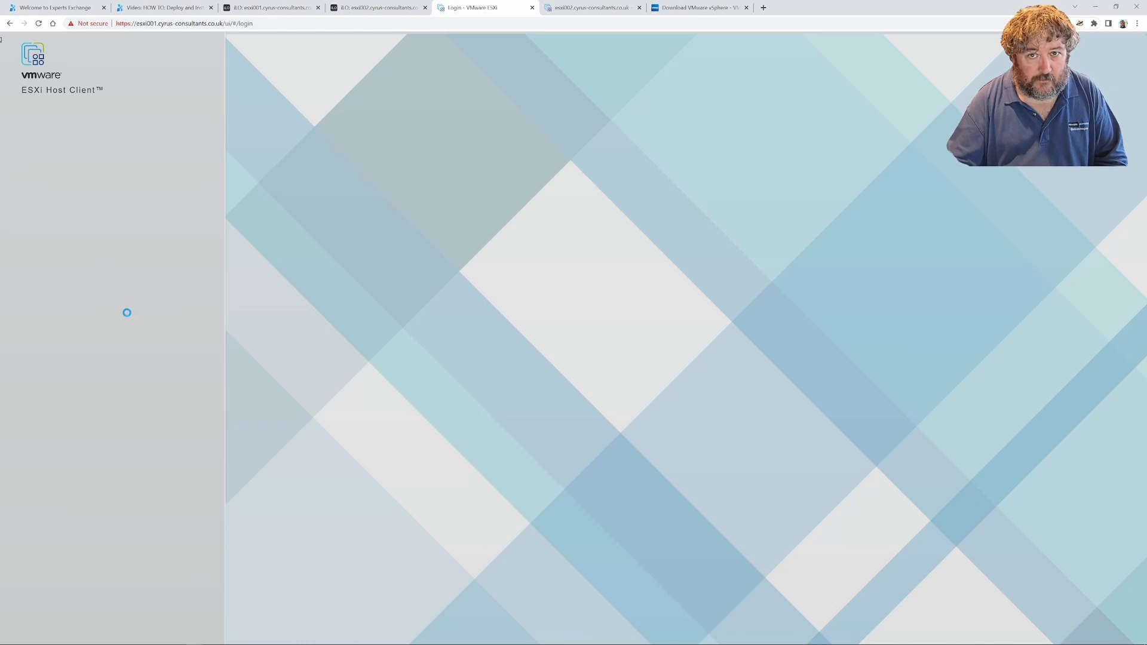
click(39, 24)
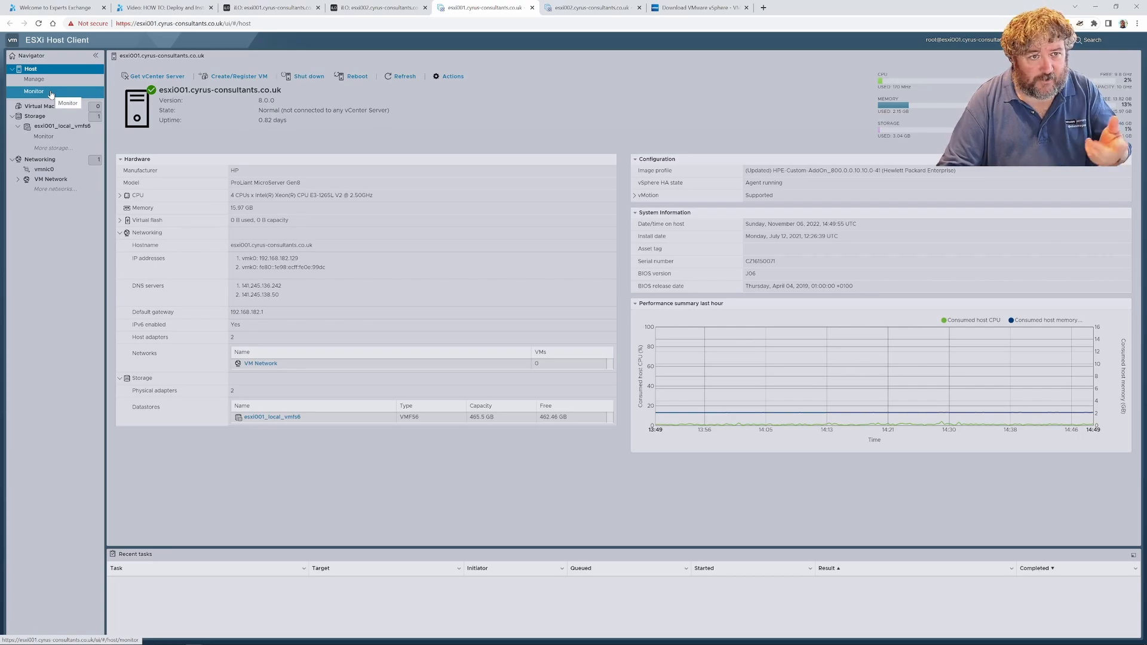
click(56, 107)
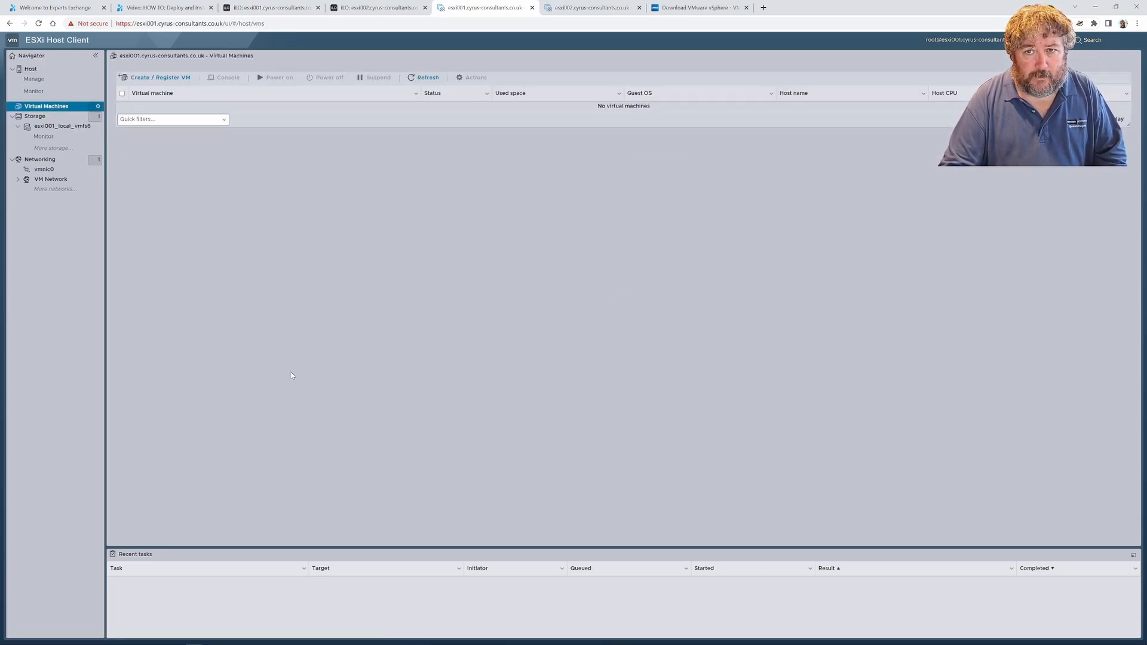
Return to the vCenter Server Installer and enter the user name root and the account password for the deployment target
click(246, 638)
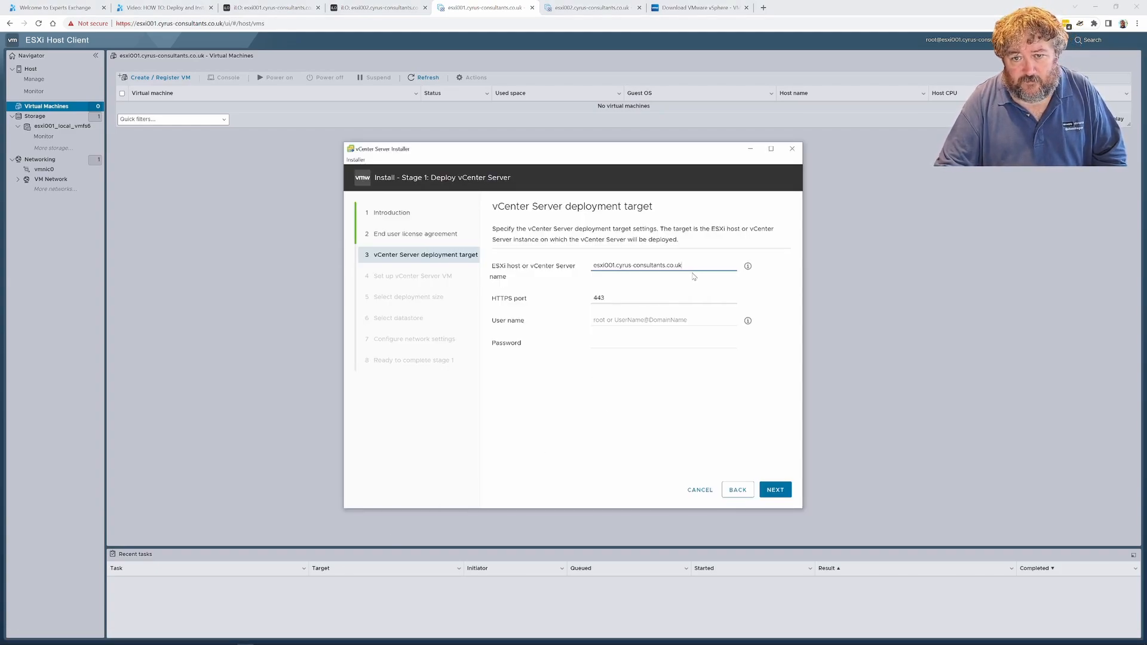
click(643, 321)
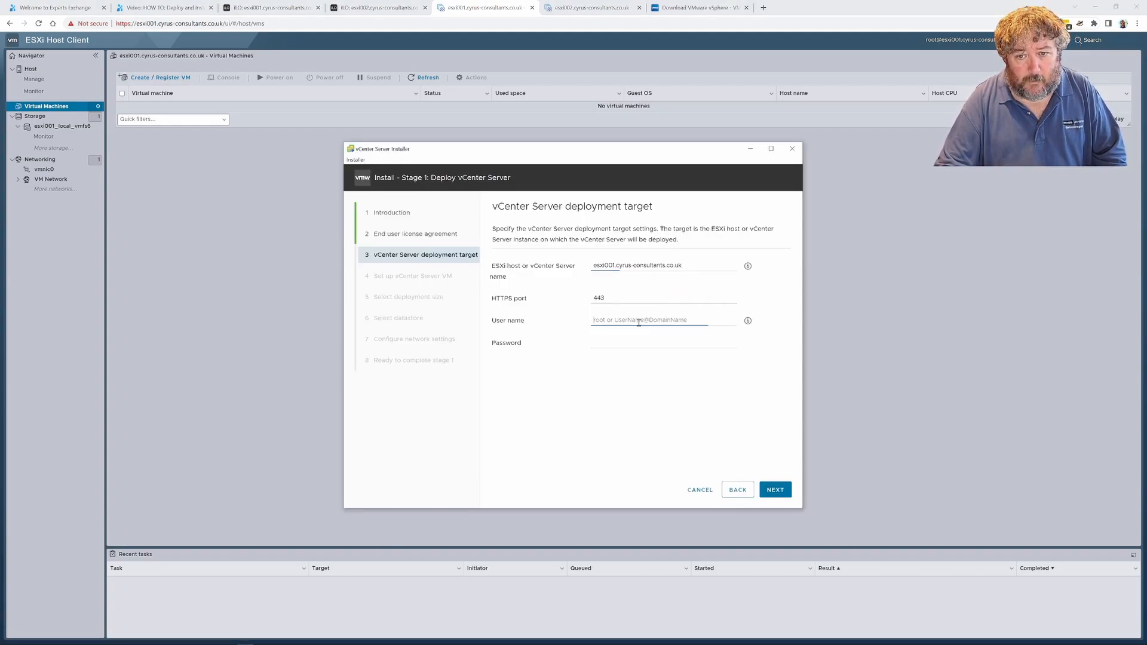
text(root)
key(Tab)
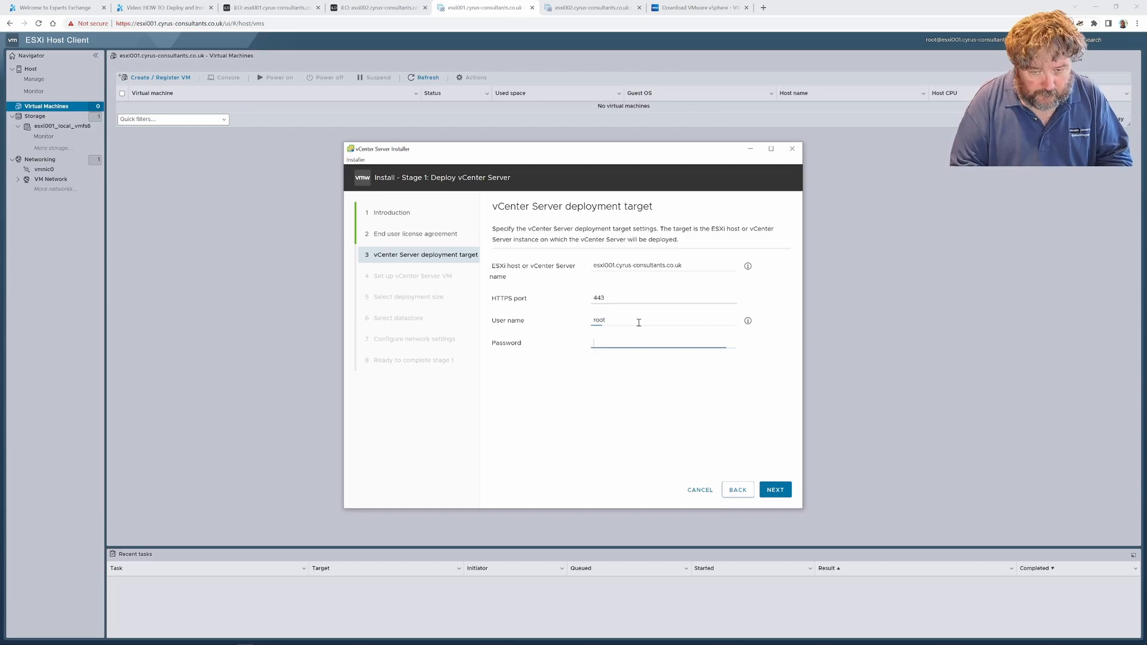
text(••••)
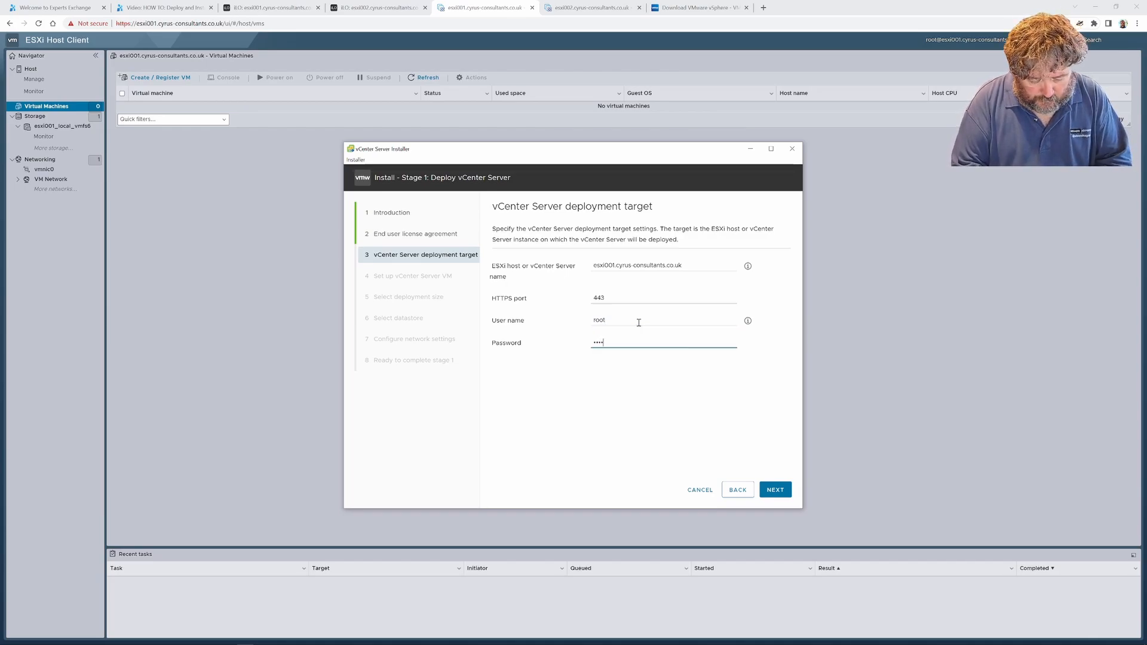
text(••••••••••)
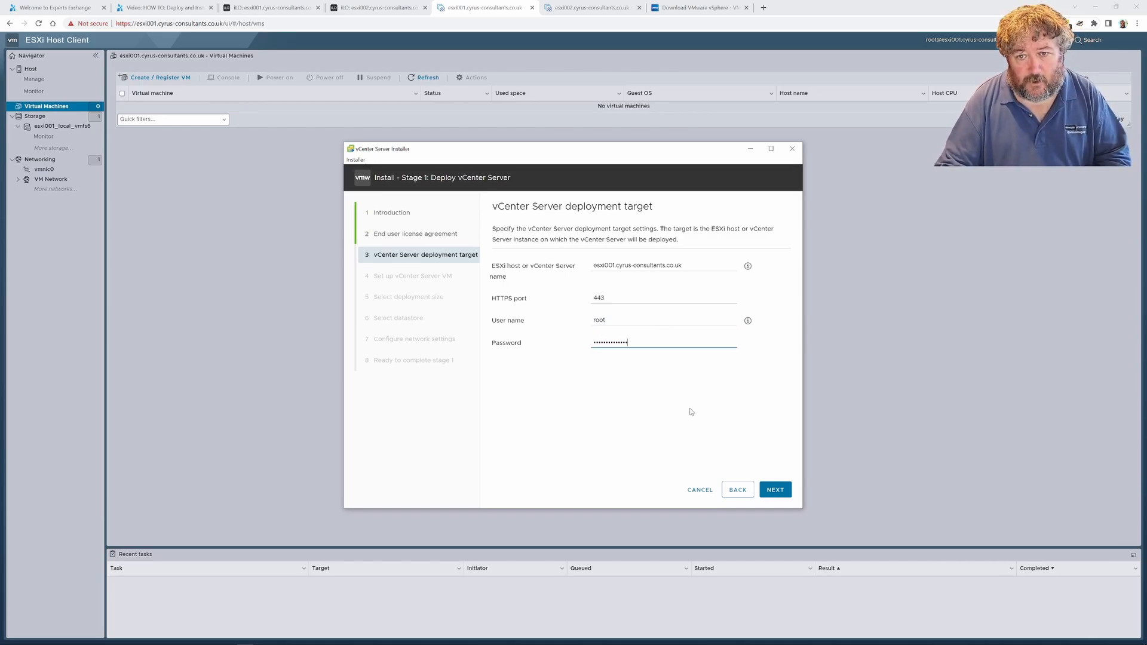
Accept the ESXi host's SSL certificate for the deployment target and name the VM "VMware vCenter Server 8a"
click(780, 493)
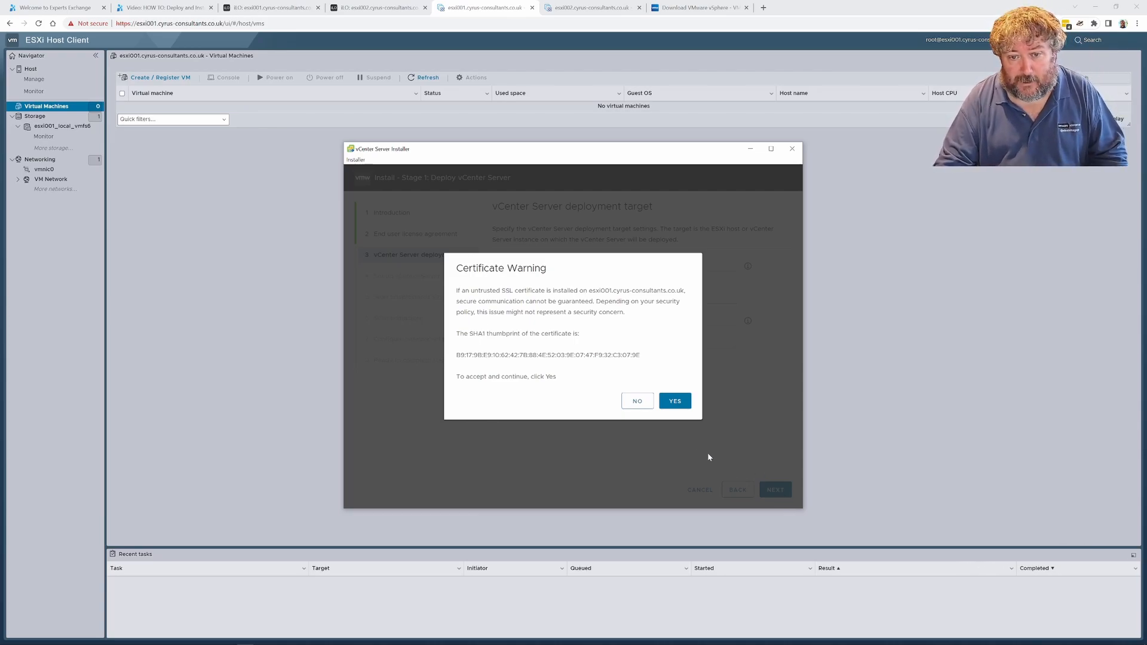
click(672, 401)
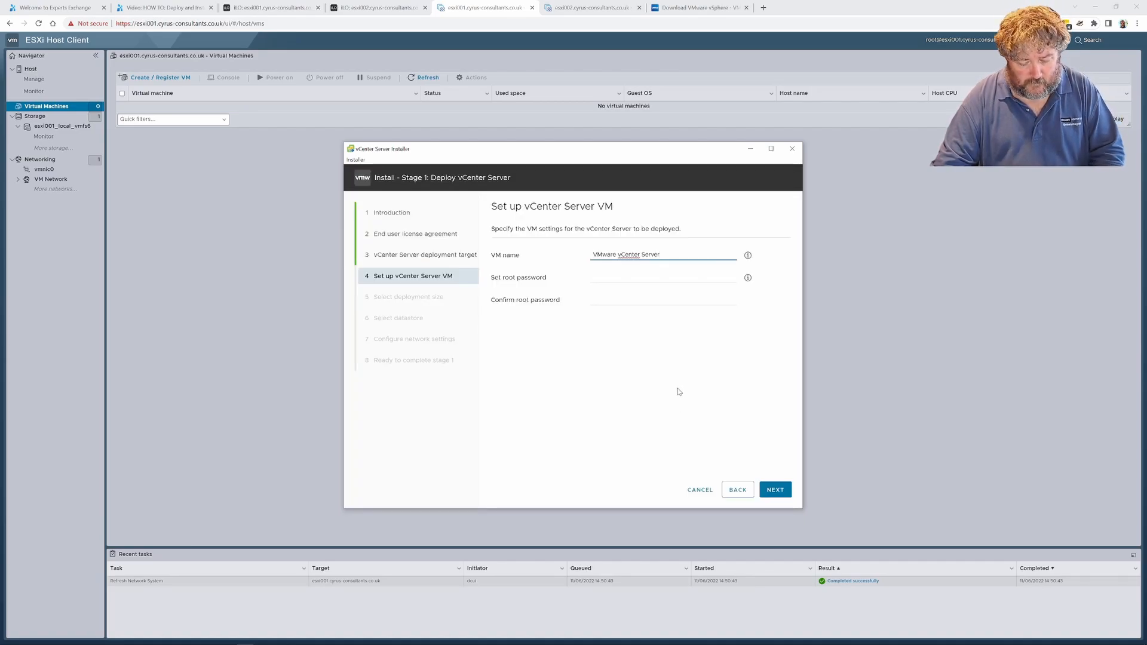
text(8a)
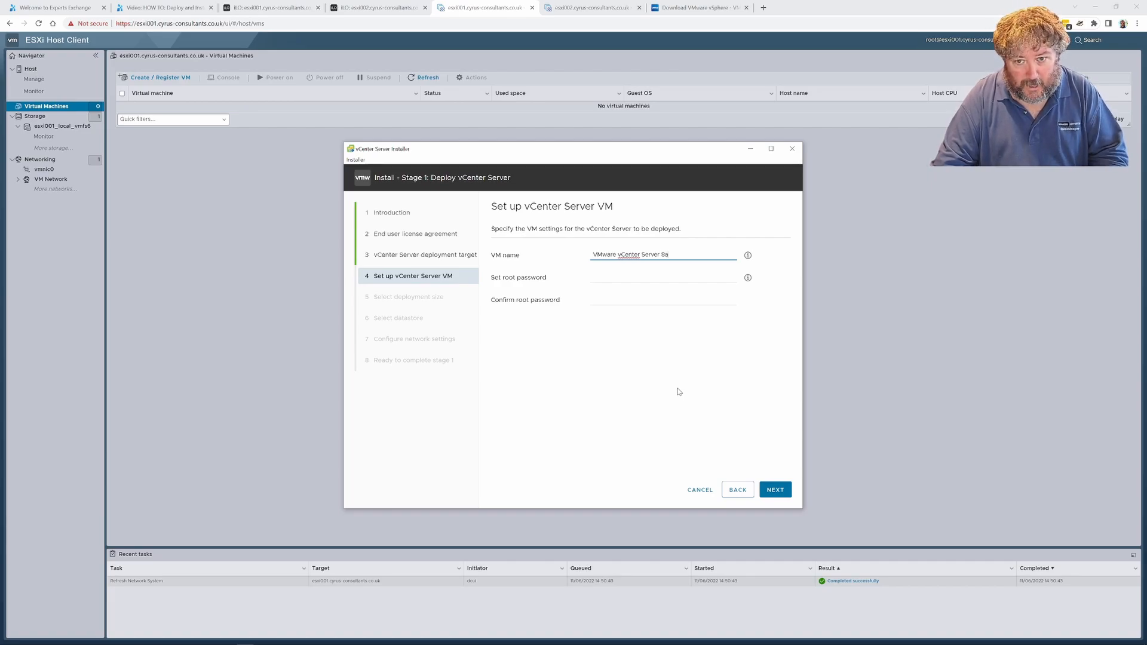
Set and confirm the root password for the vCenter Server VM and continue to the deployment size
click(609, 274)
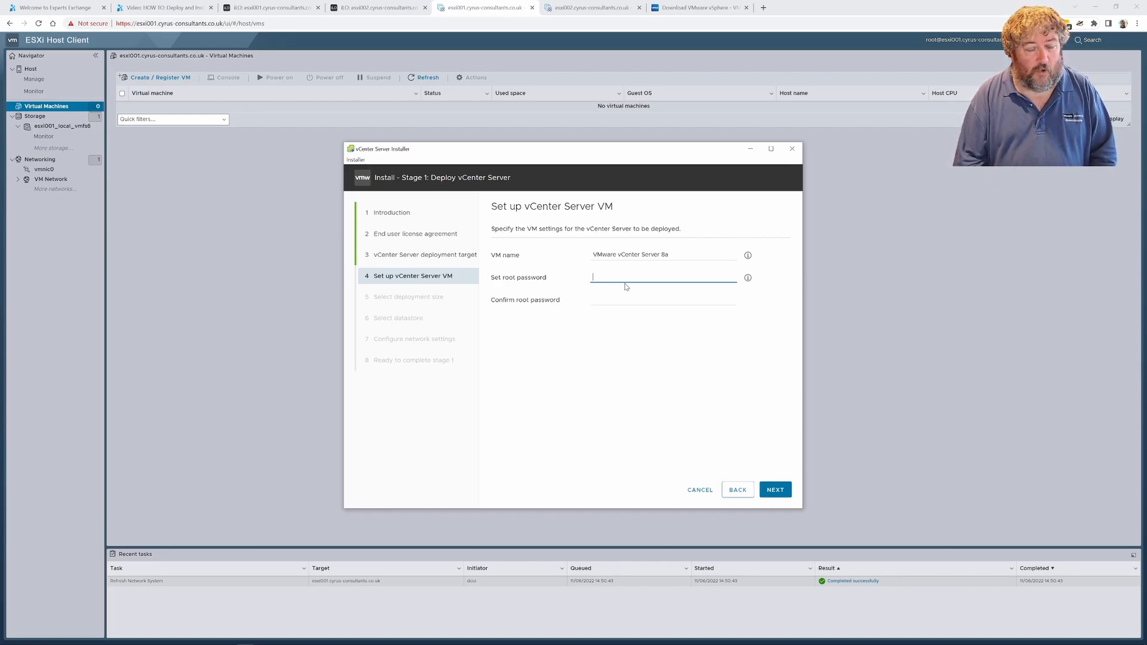
text(•••)
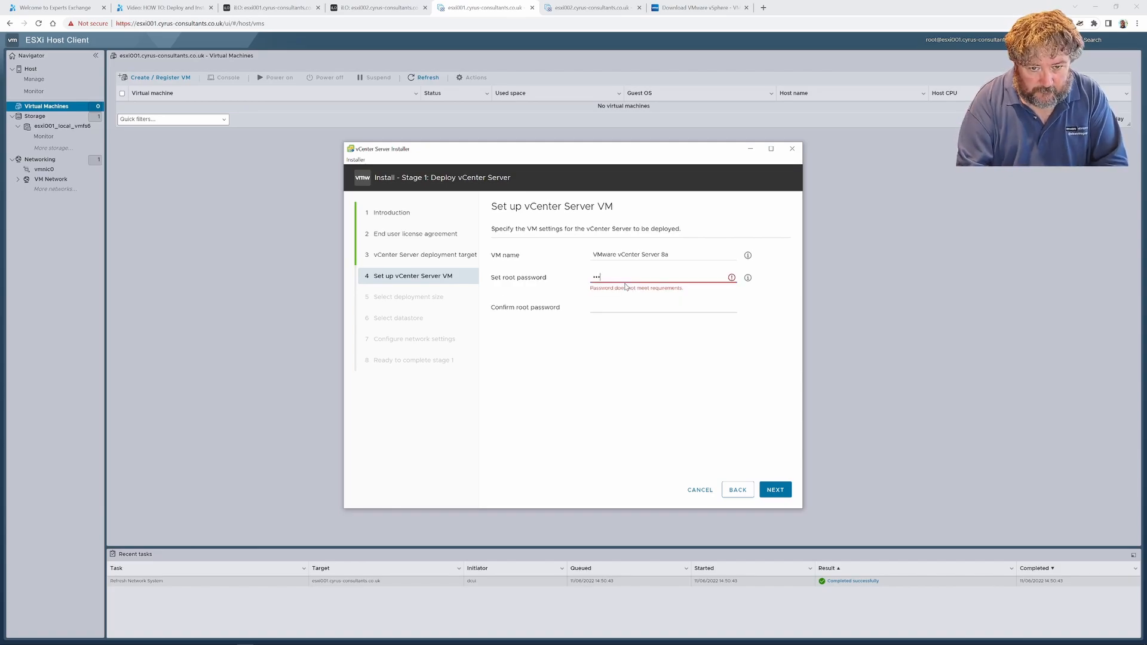
key(BackSpace)
key(BackSpace)
key(BackSpace)
text(•)
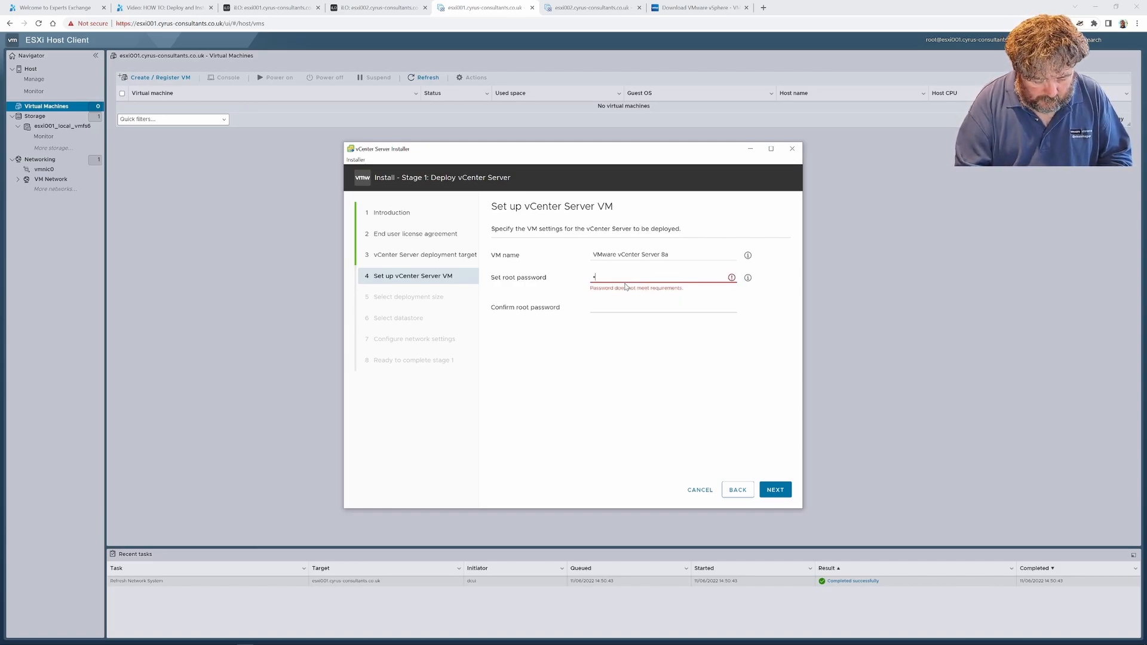
key(BackSpace)
text(•)
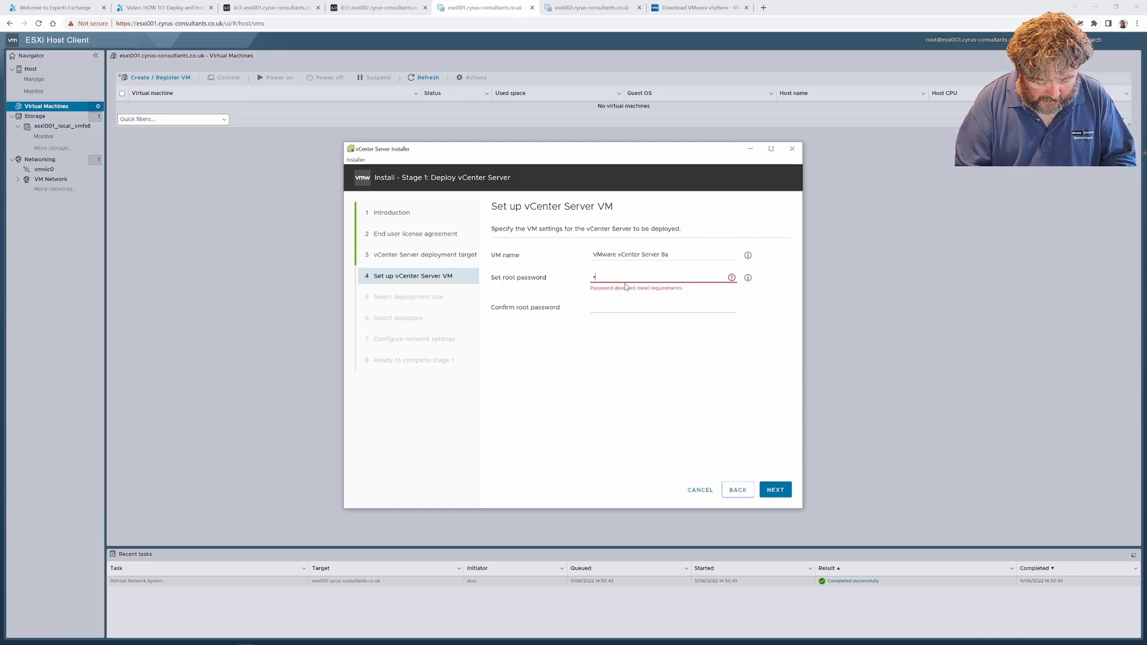
text(•••••••••••••)
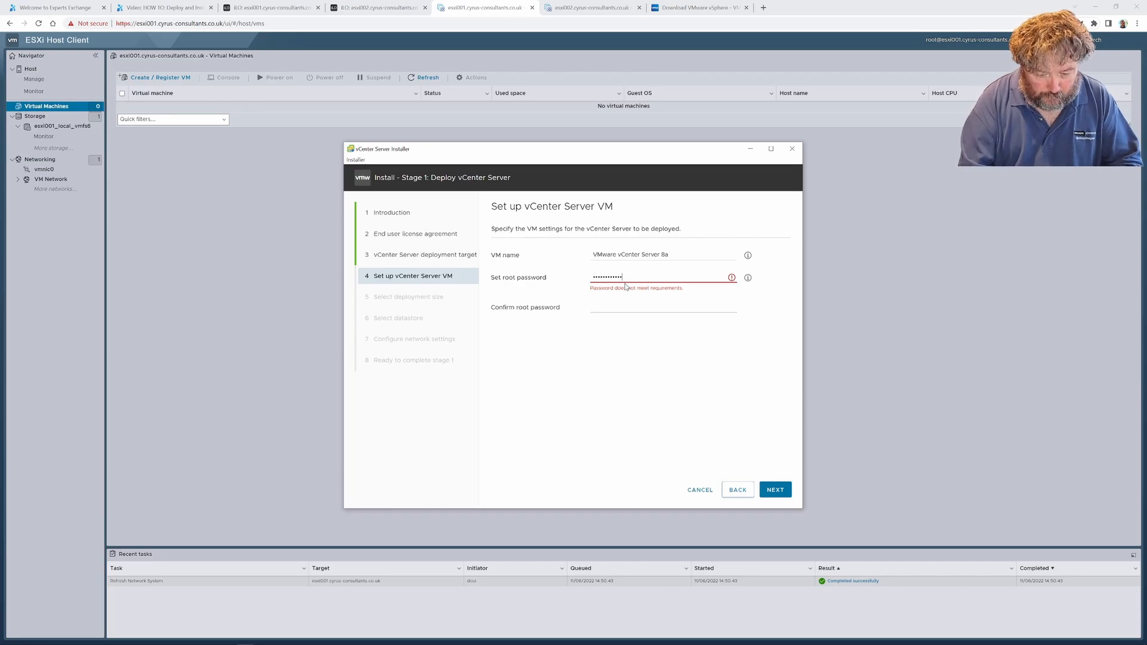
key(Tab)
text(••)
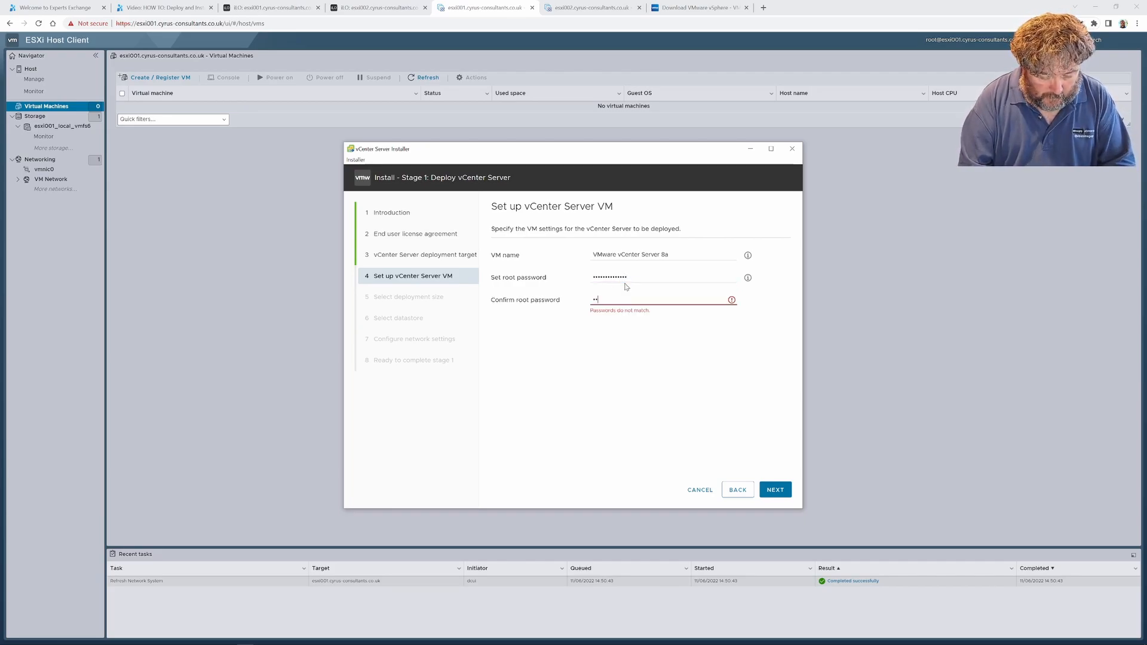
text(••••••••••••)
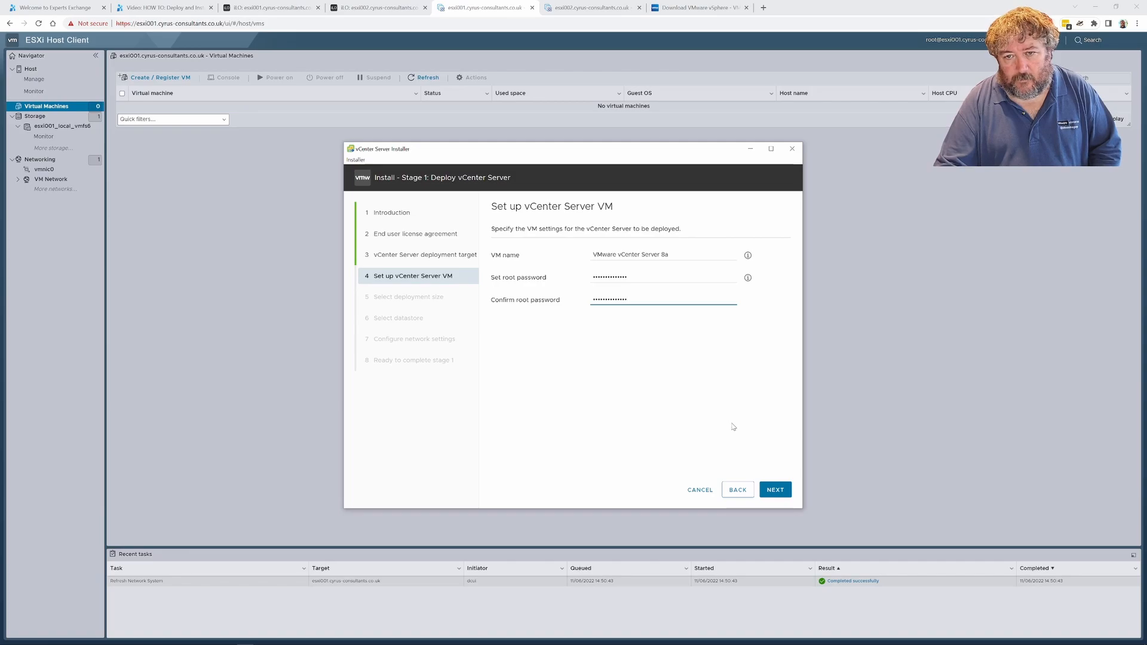
click(778, 492)
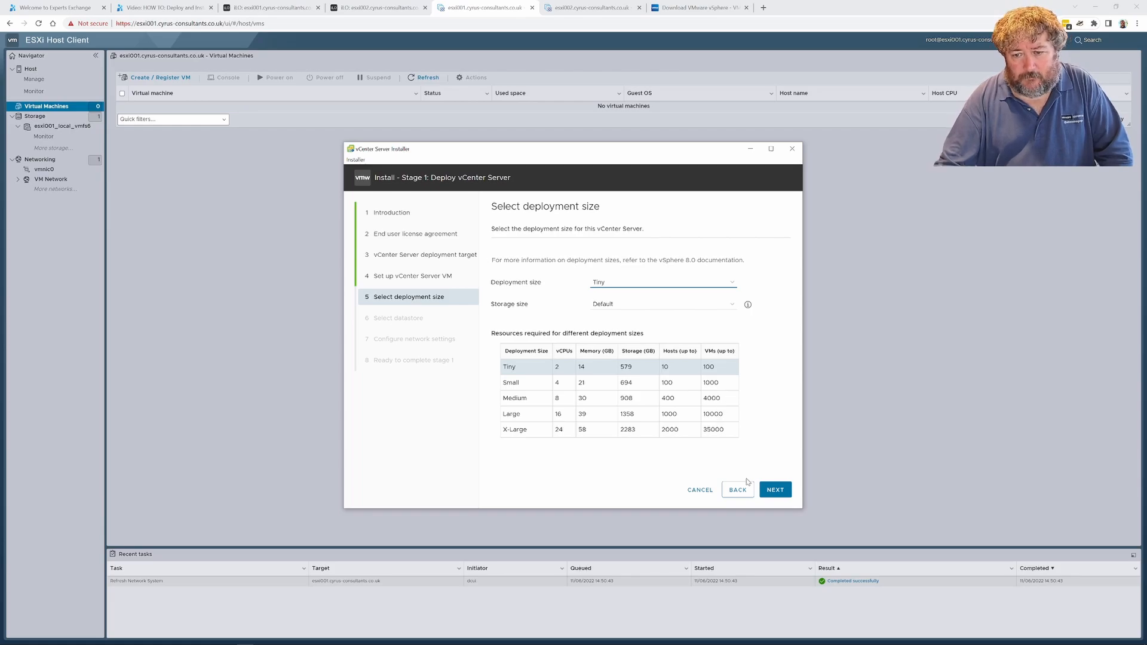
Accept the Tiny deployment size with Default storage, and use the esxi001_local_vmfs6 datastore with Thin Disk Mode enabled
click(776, 490)
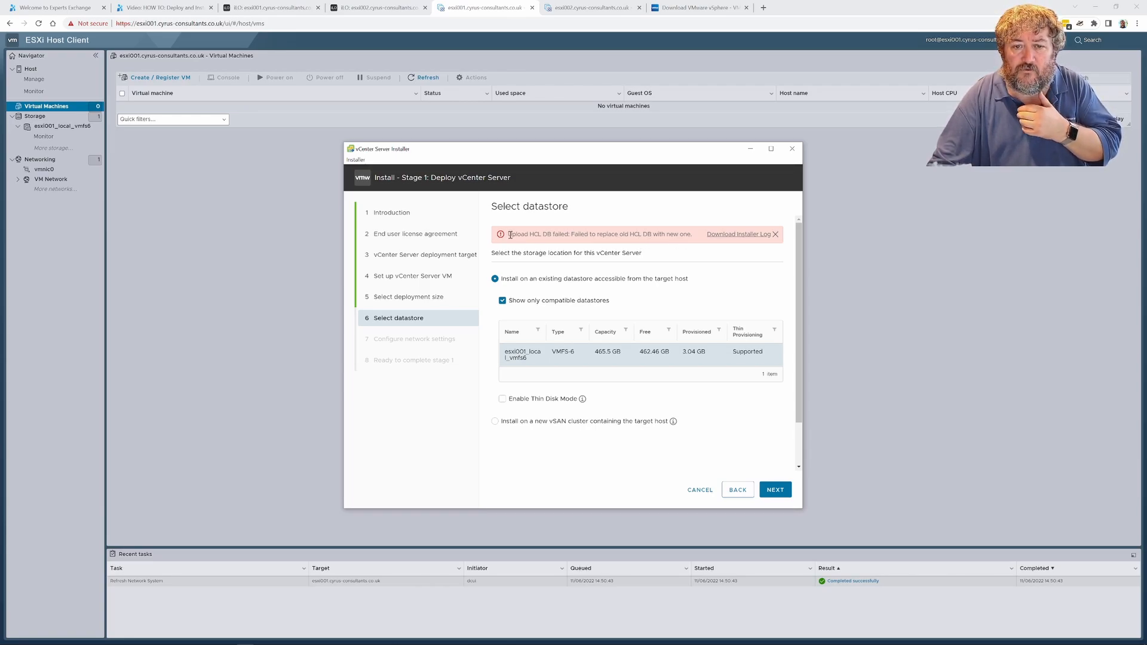
drag(508, 234, 695, 245)
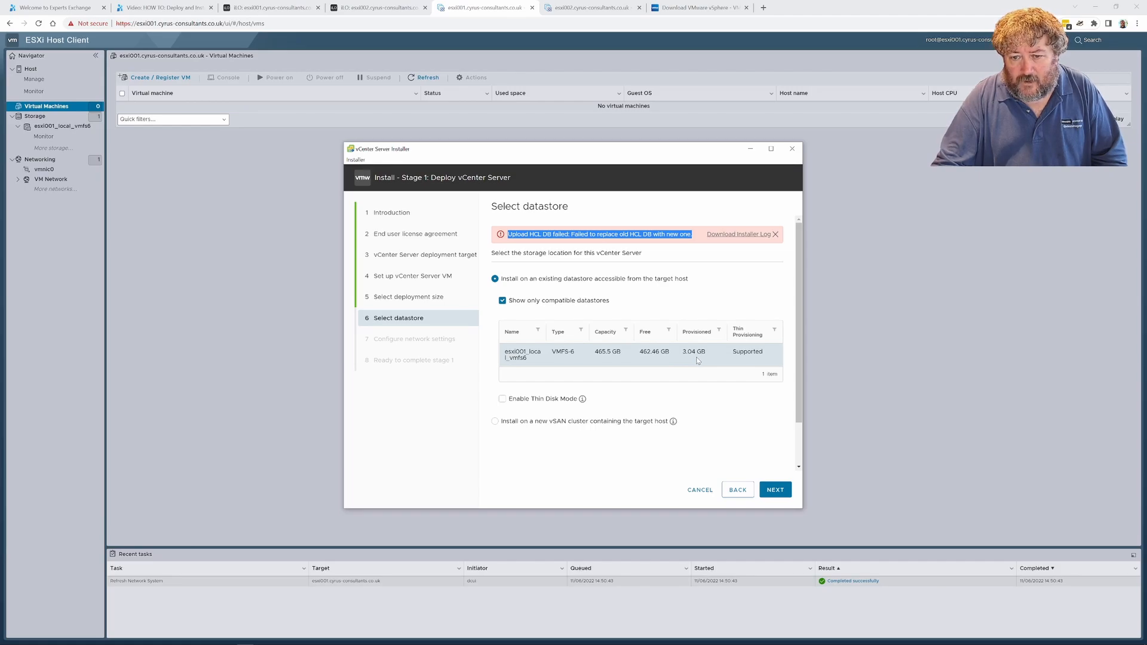
click(774, 494)
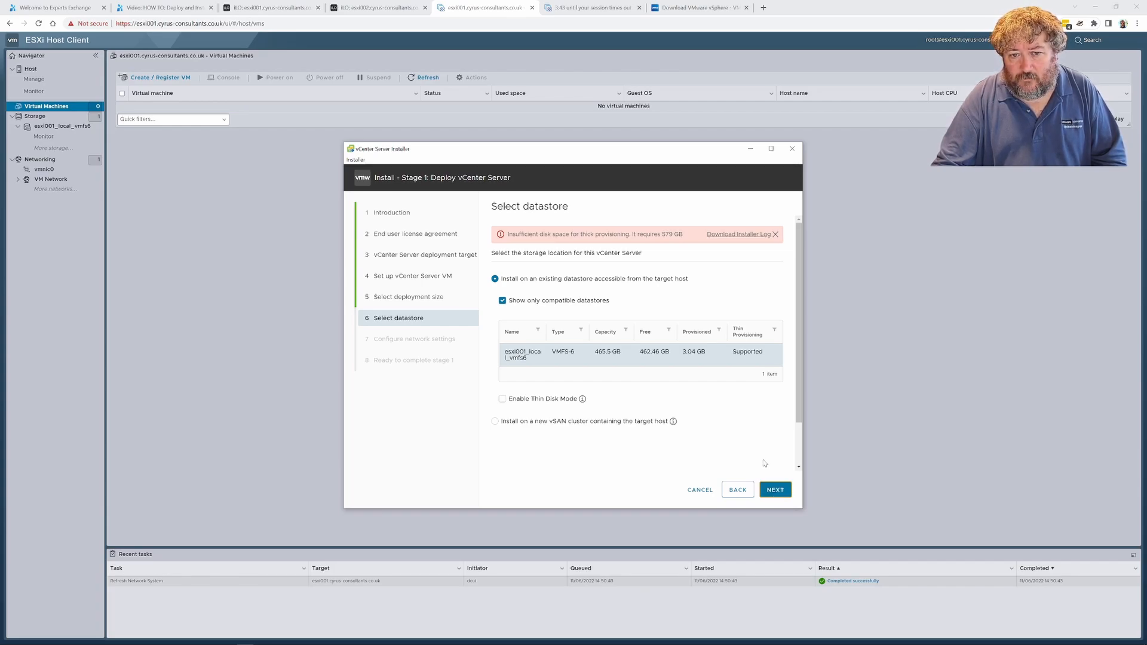
click(515, 401)
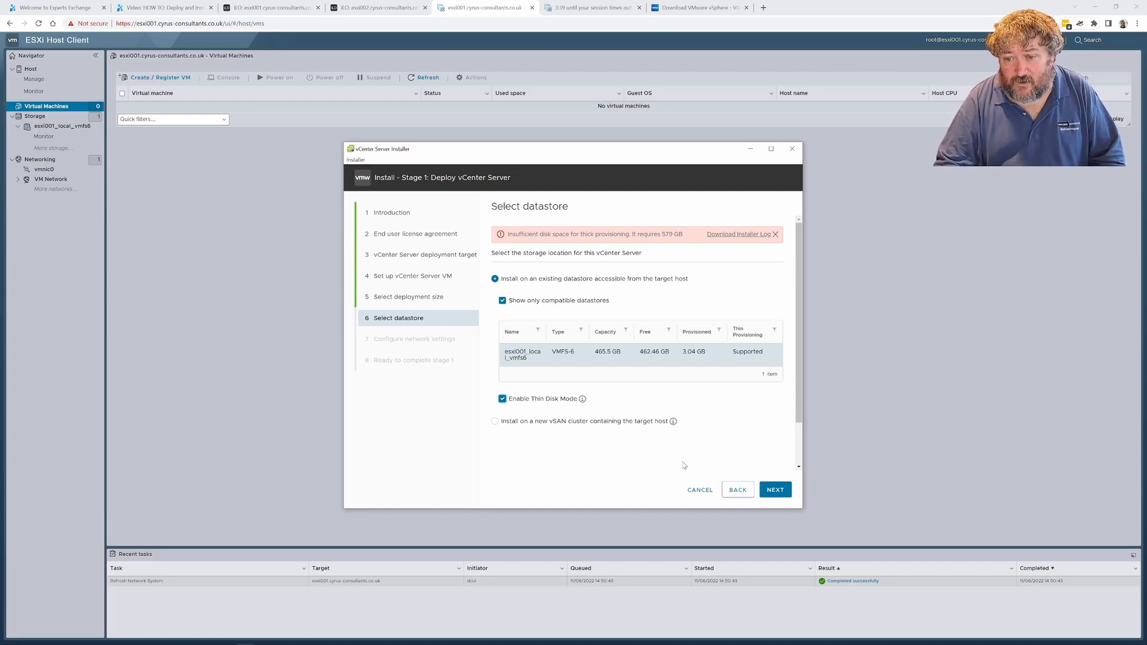
click(773, 490)
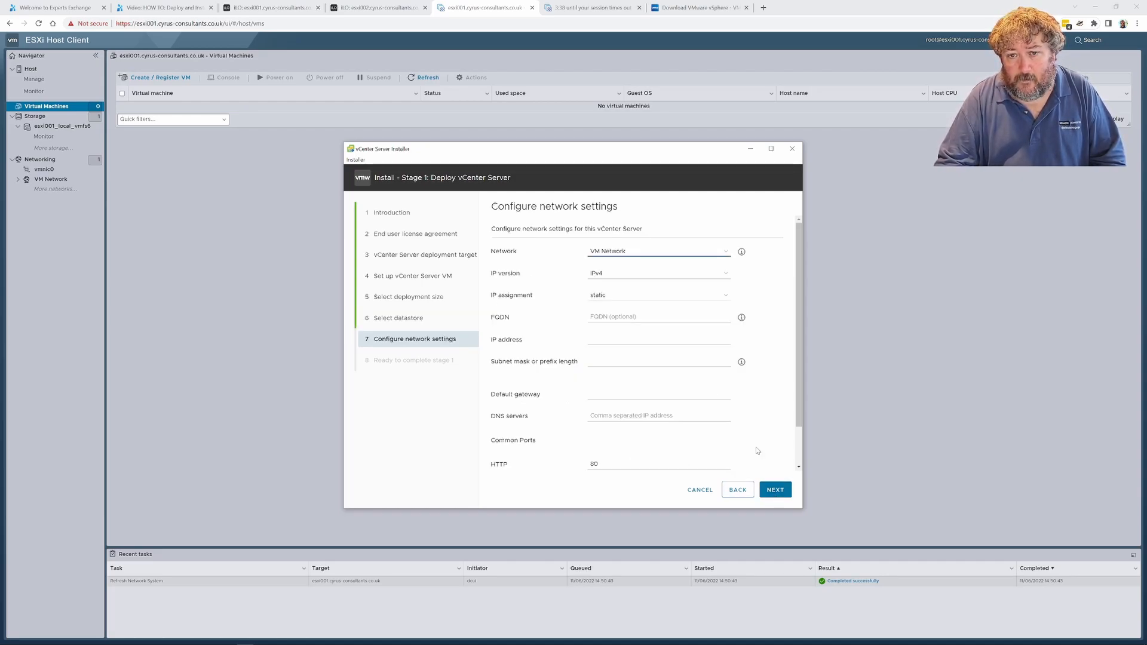
Set the vCenter Server's FQDN to vcenter8a.cyrus-consultants.co.uk in the network settings
click(616, 314)
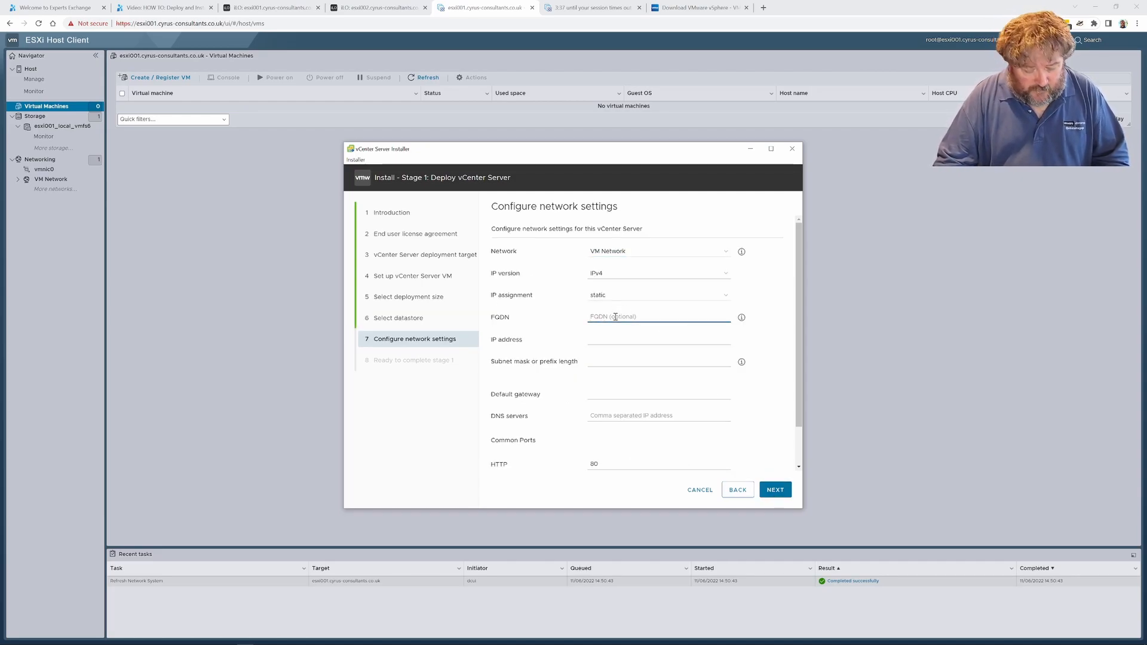
text(vcent)
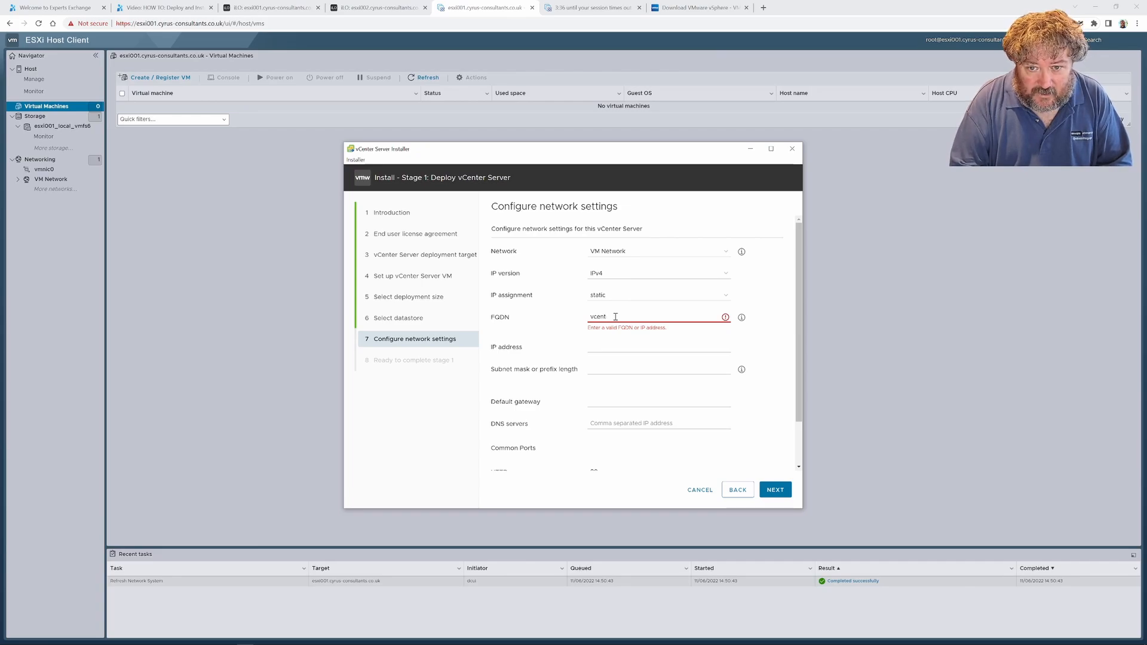
key(BackSpace)
text(vcenter8)
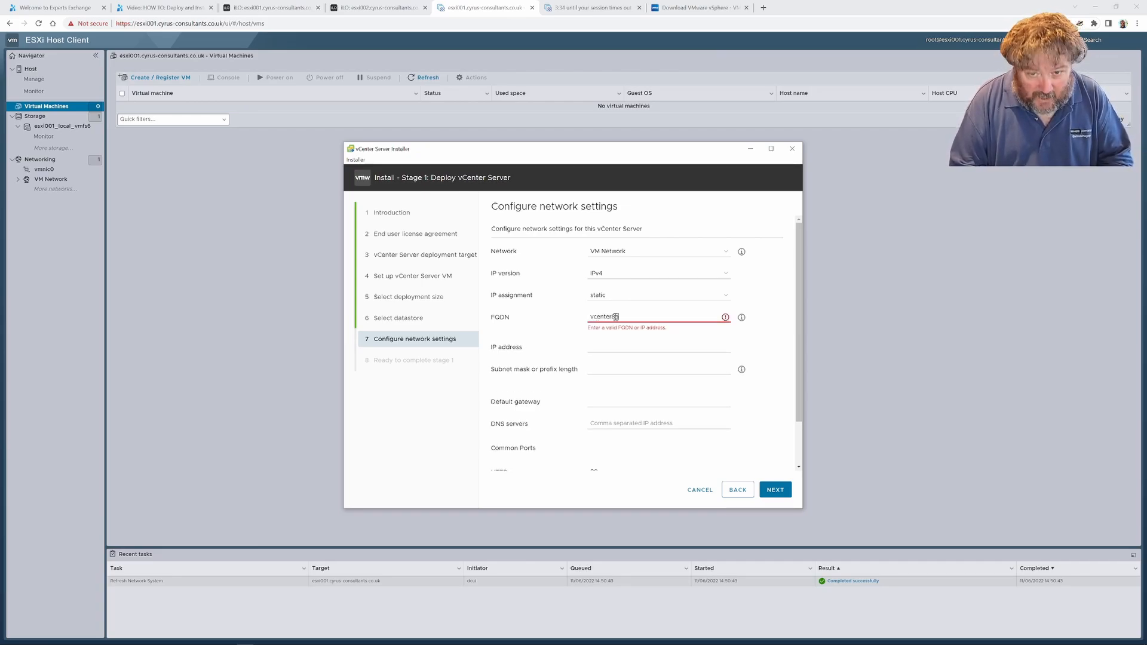
text(0)
text(.cyrus-)
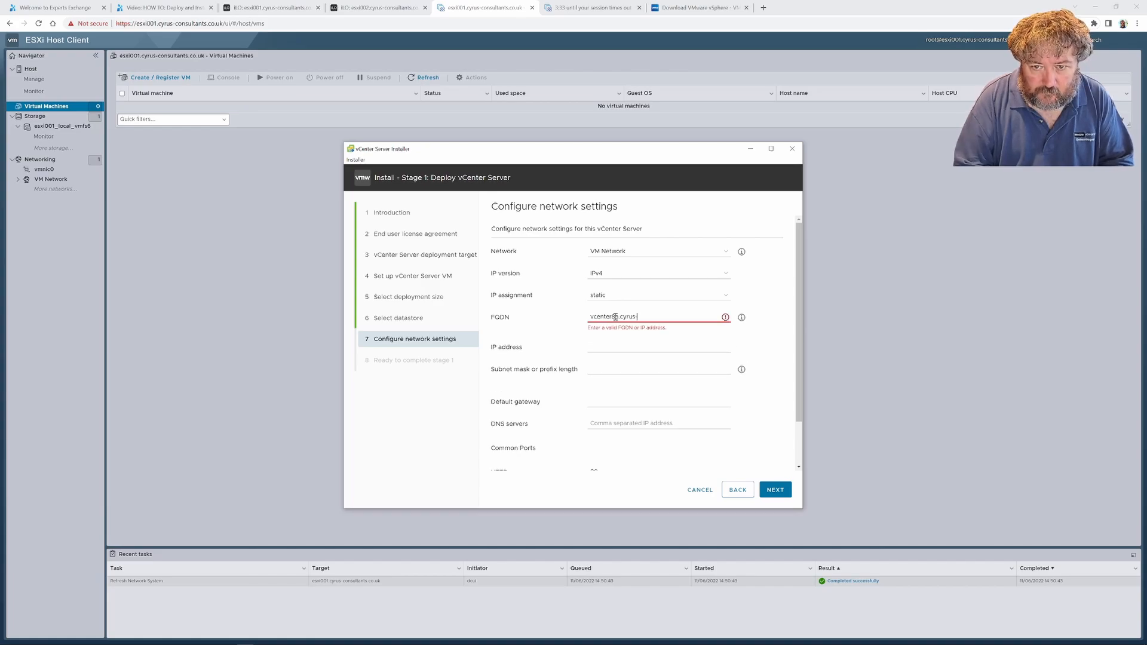
text(consultants)
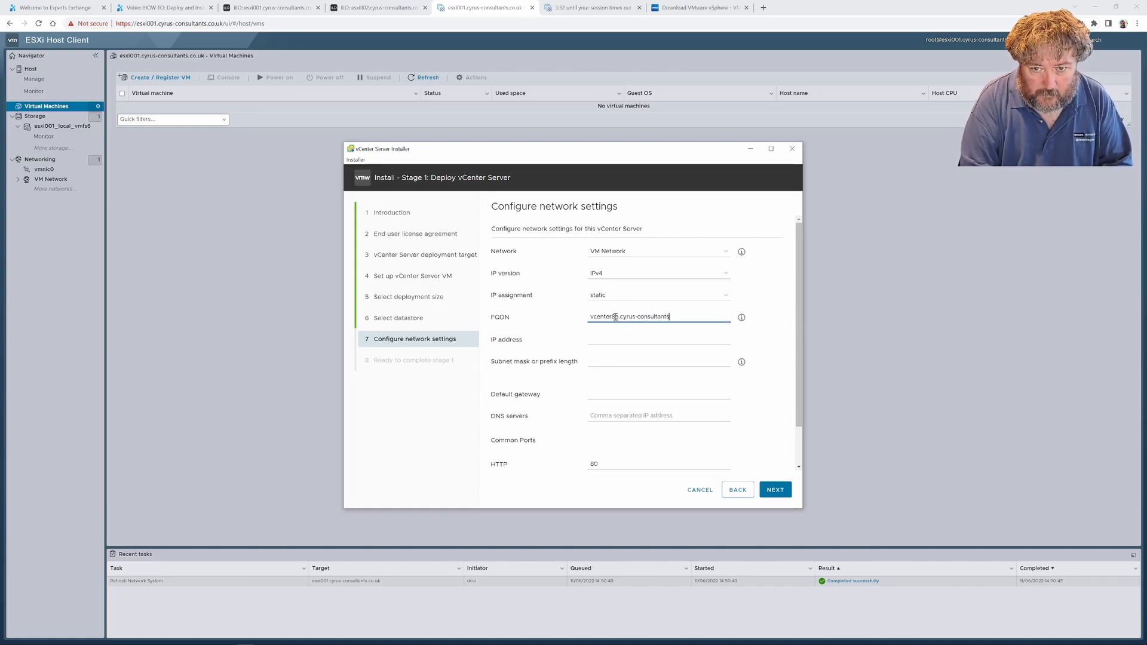
text(.co.uk)
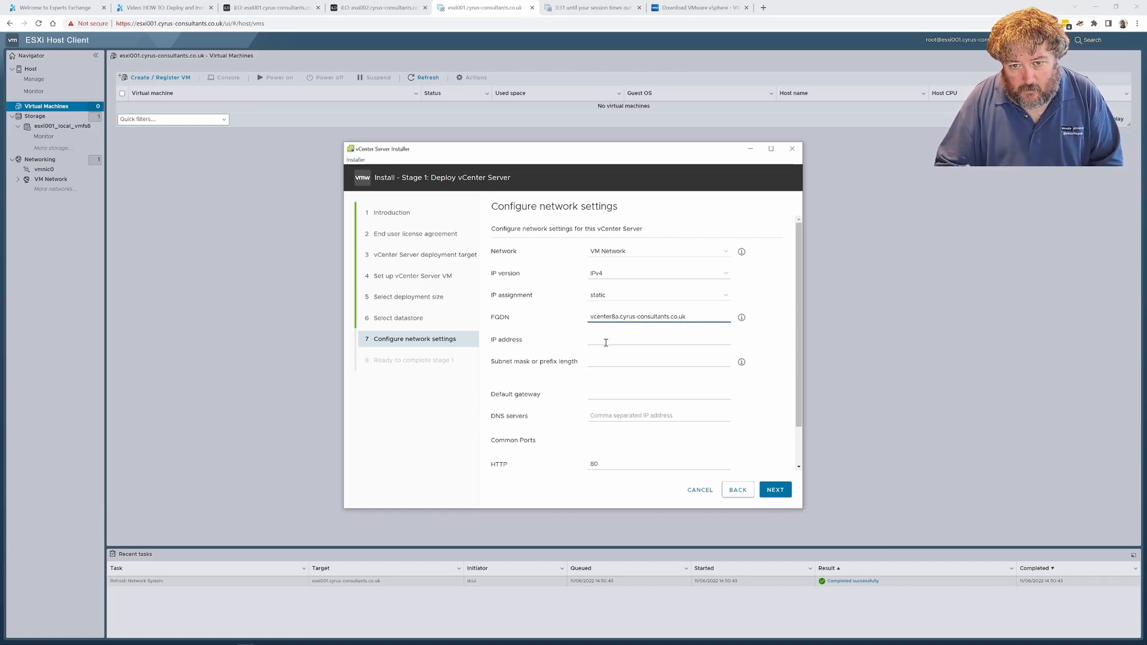
Set the static IP address to 192.168.182.138 and the subnet mask to 255.255.255.0
click(605, 342)
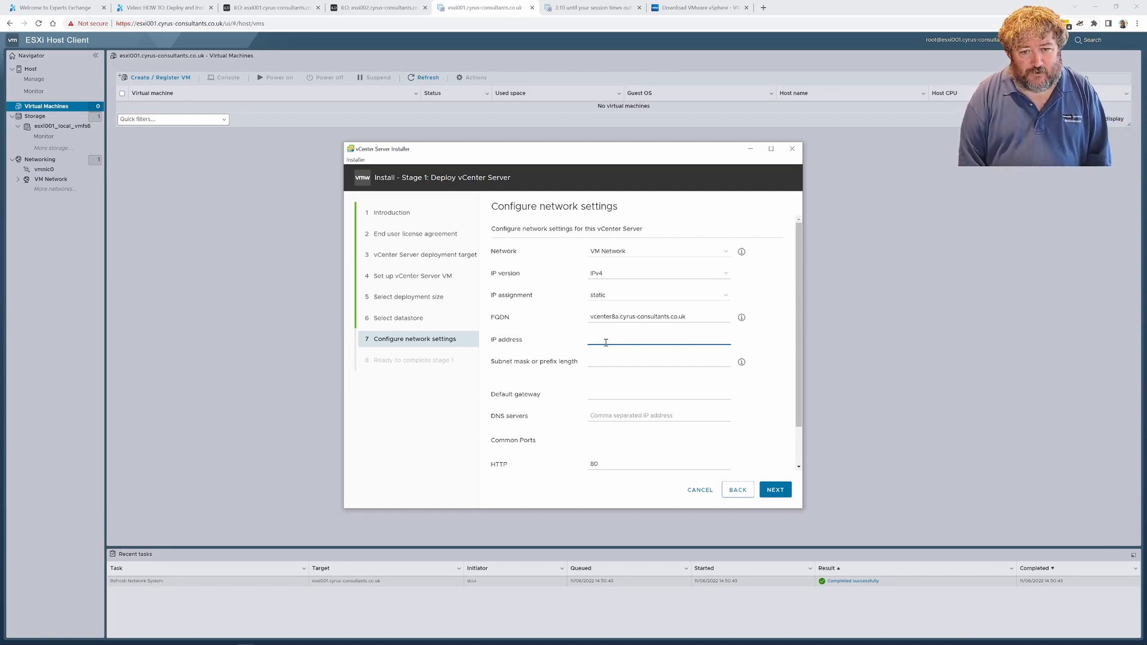
text(192.1)
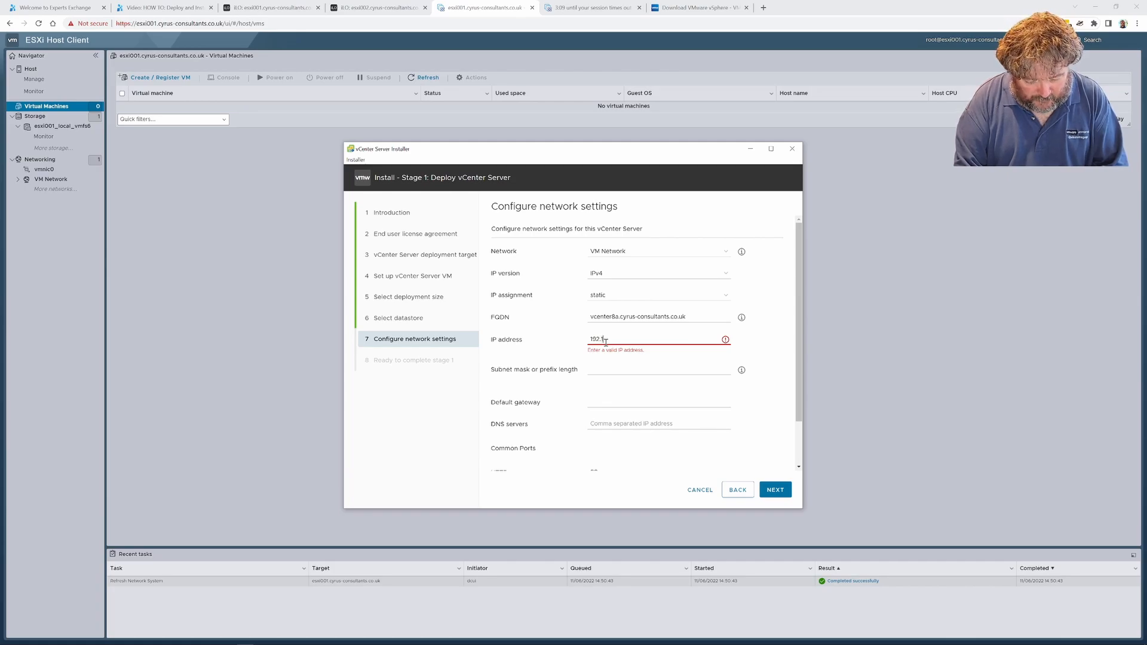
text(68.182.138)
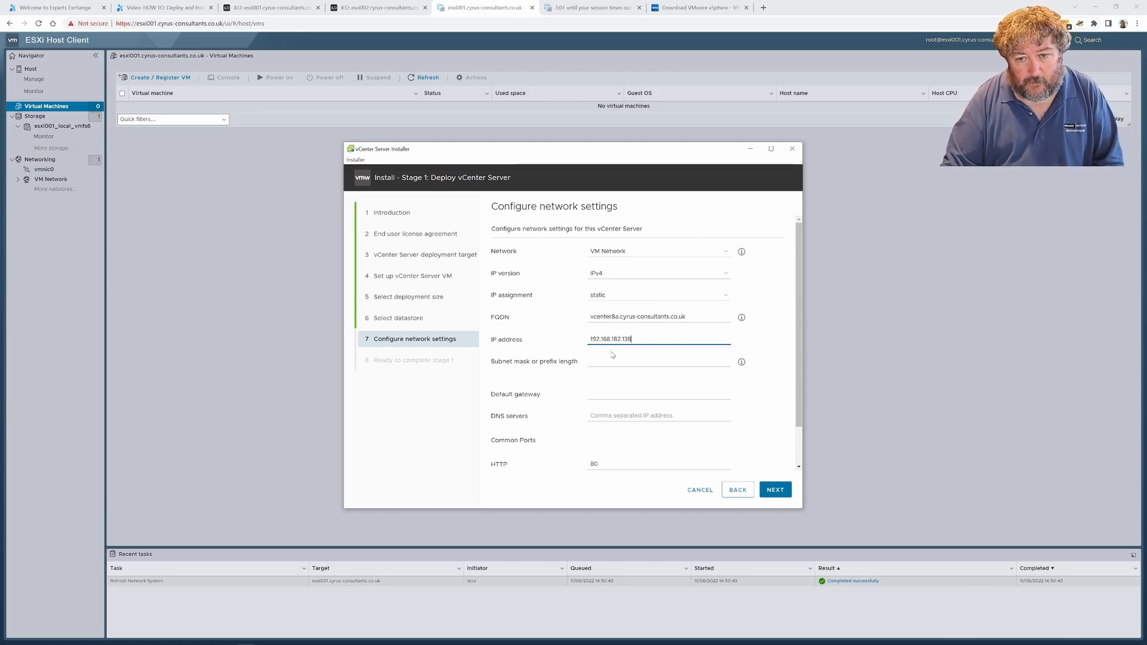
click(611, 358)
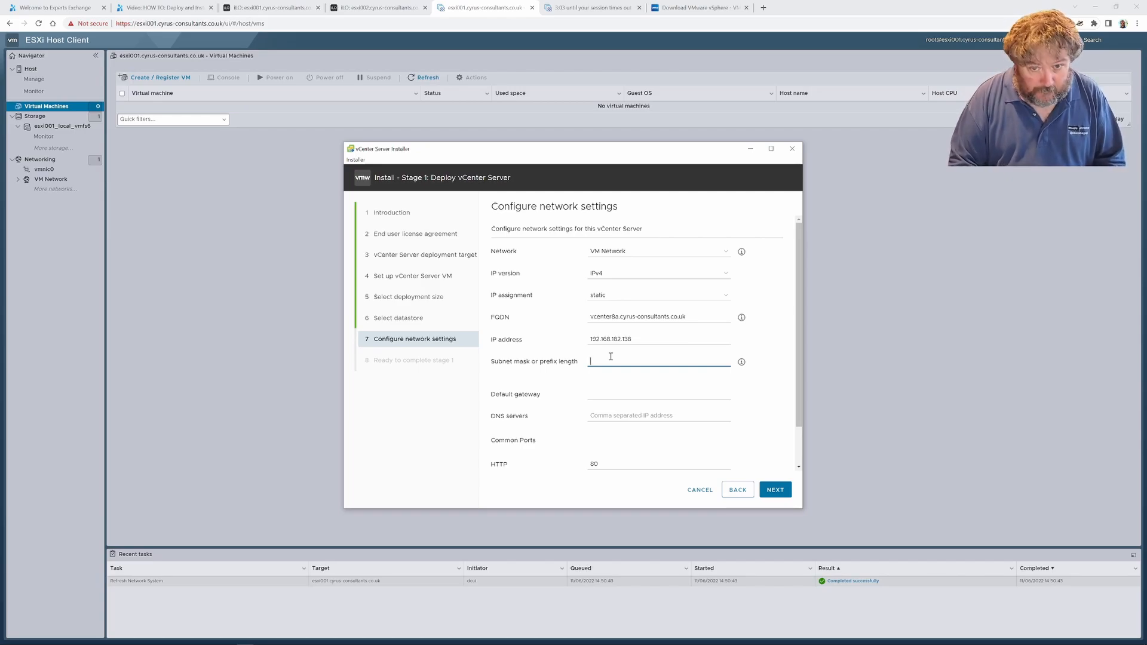
text(255)
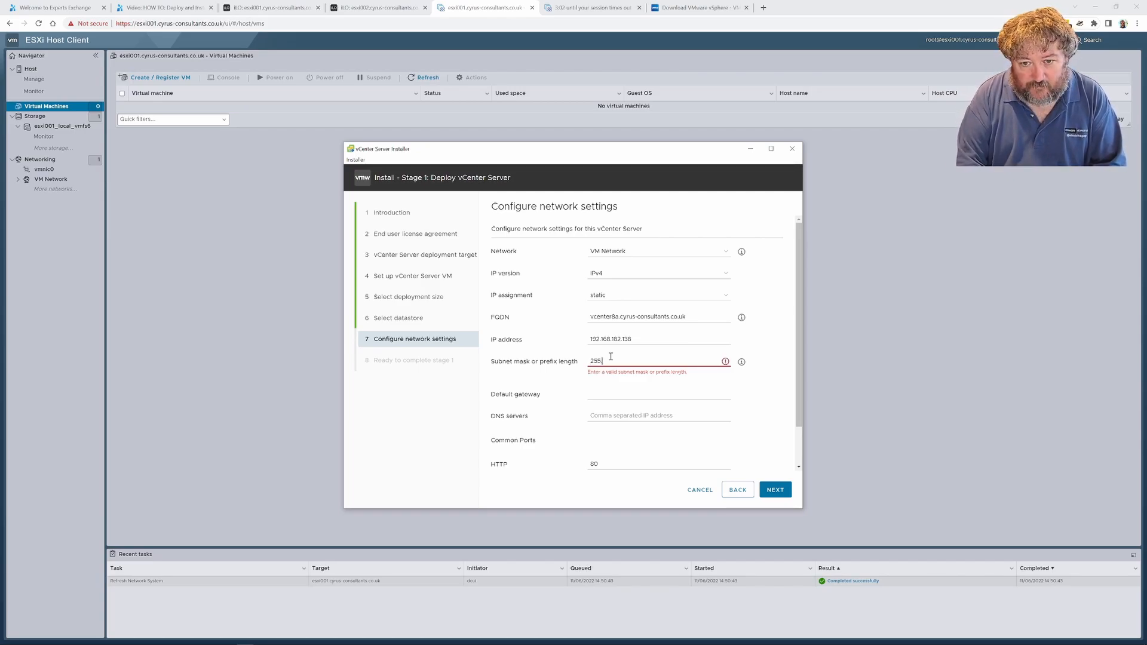
text(.255.255.0)
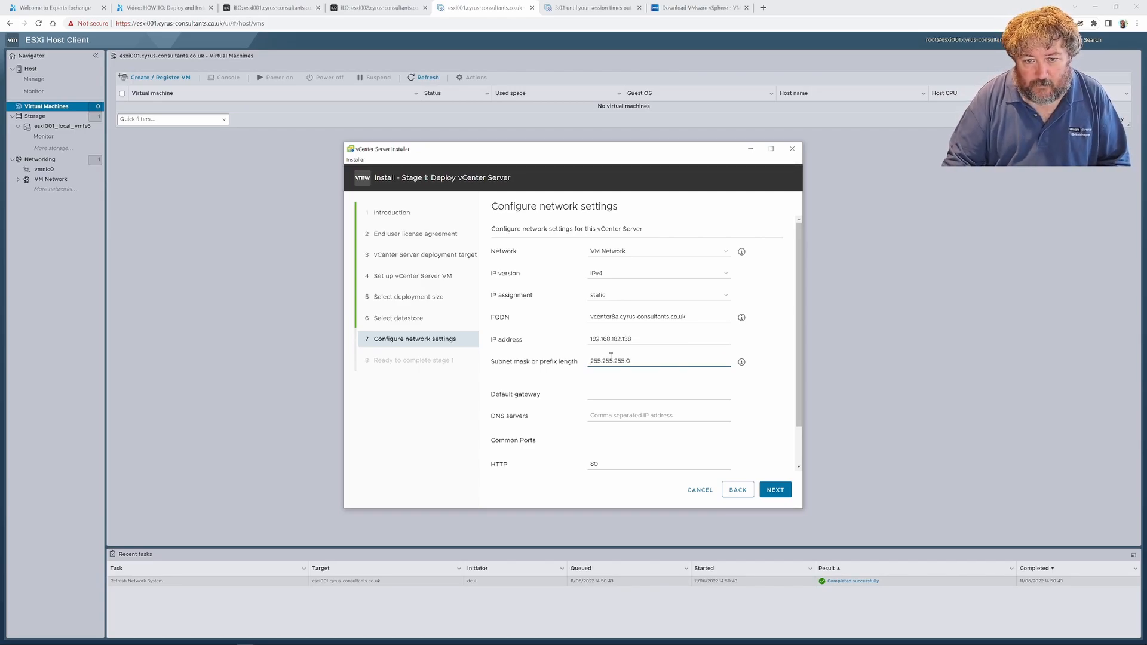
Enter 192.168.182.1 as the default gateway for the vCenter Server
click(616, 398)
text(192)
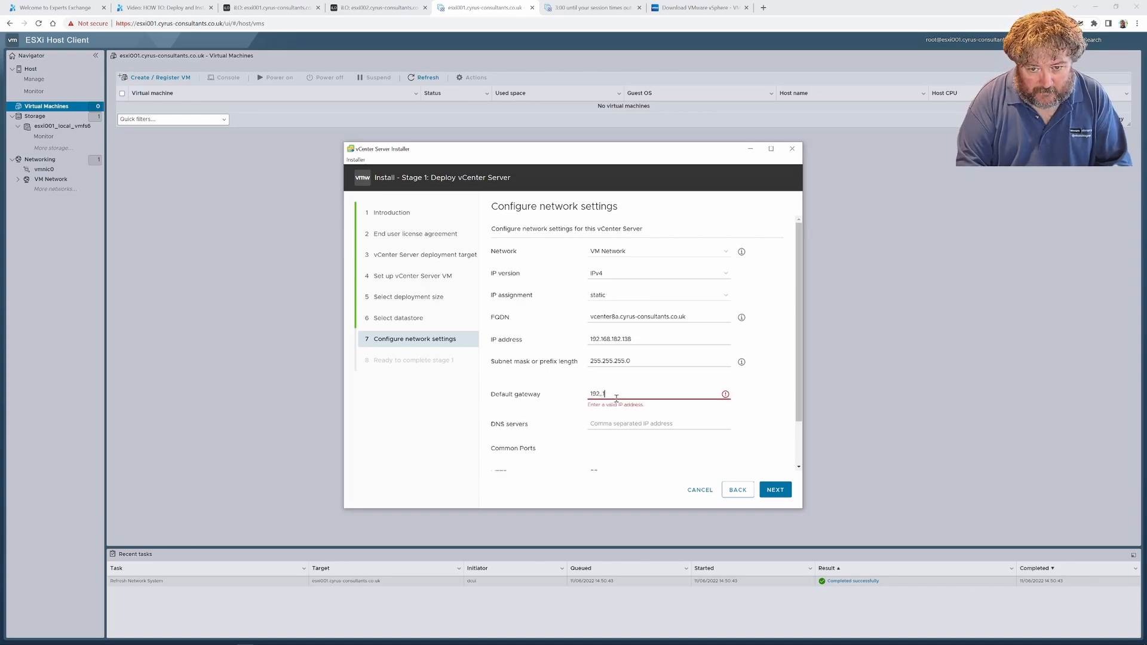
text(.168.)
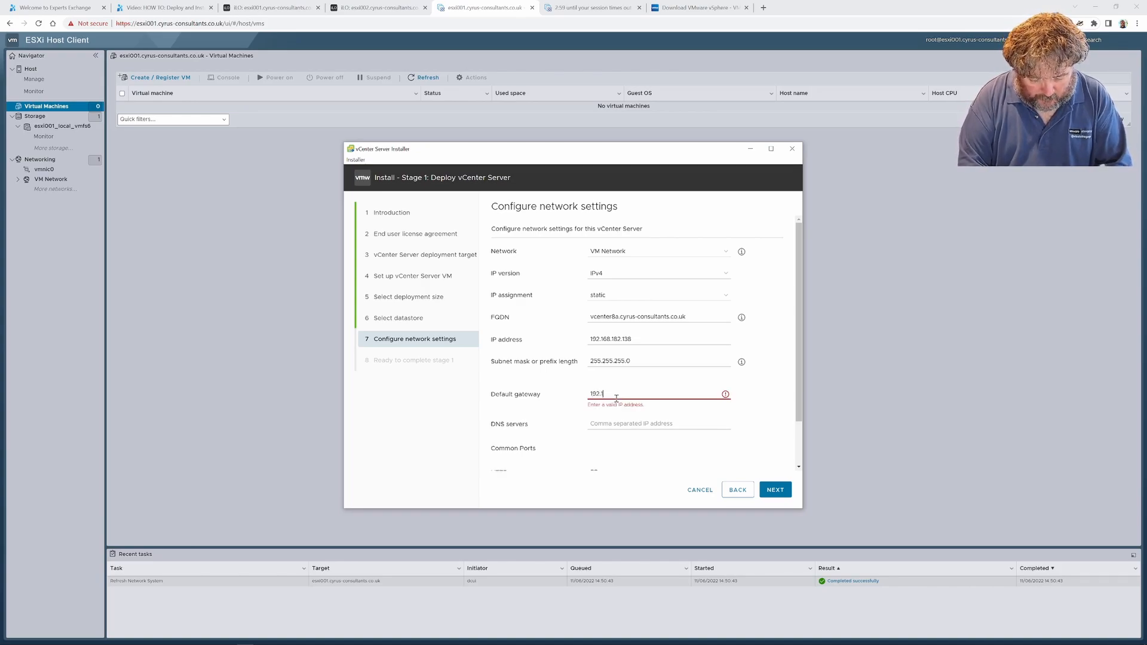
text(81)
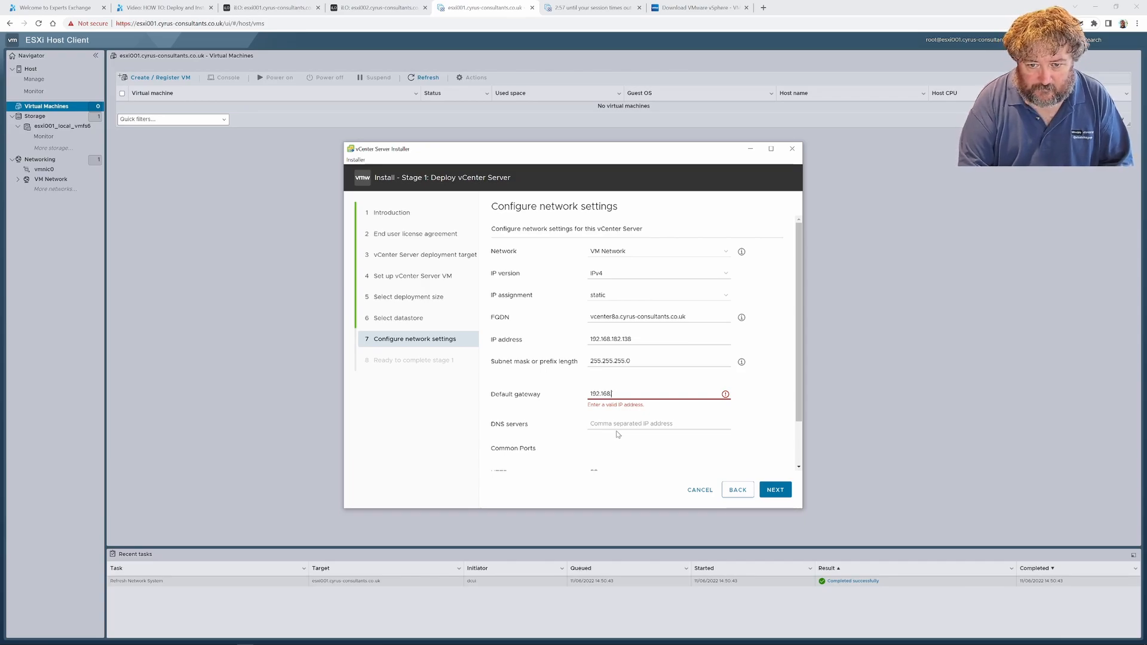
text(182.1)
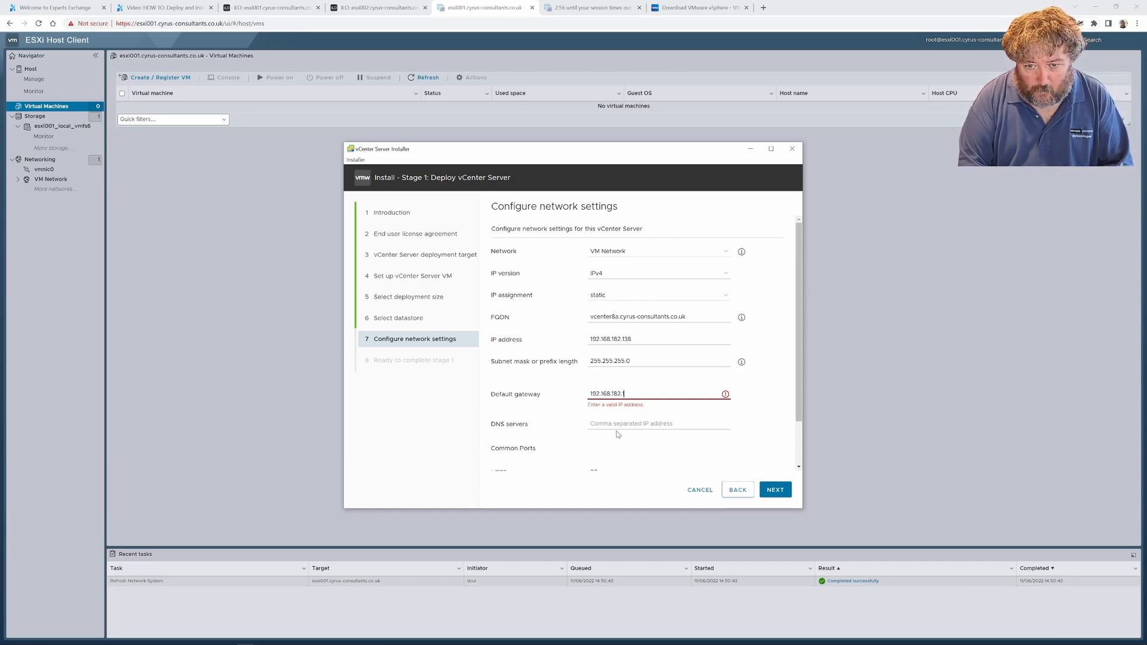
Enter 141.245.136.242,141.245.138.50 as the DNS servers for the vCenter Server
click(637, 427)
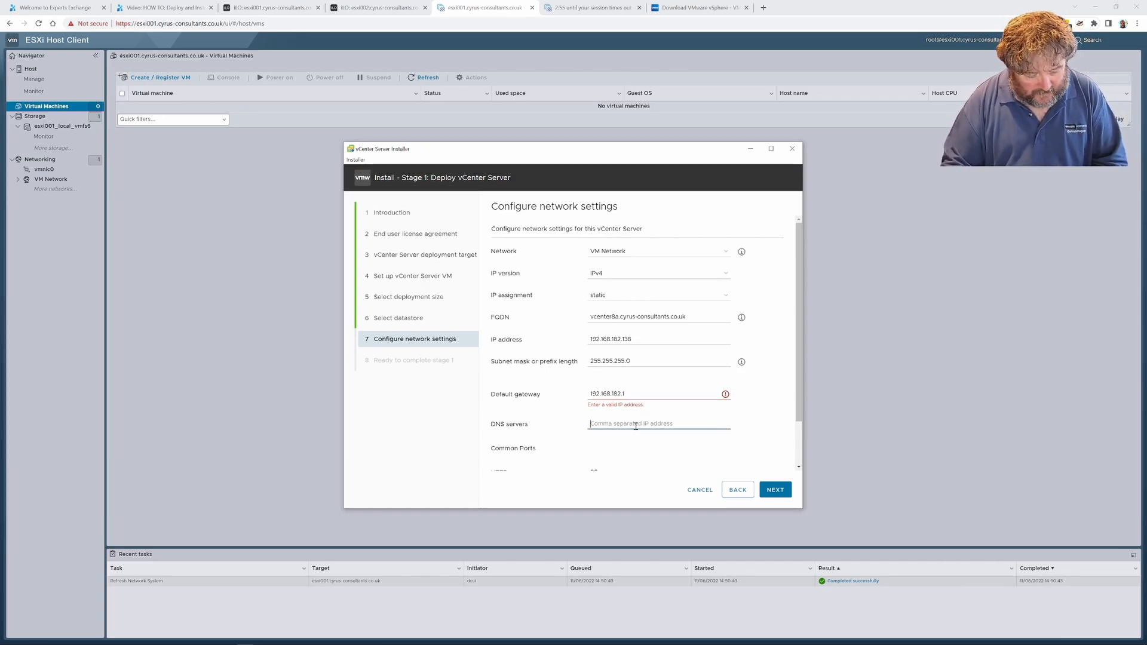
text(141.2)
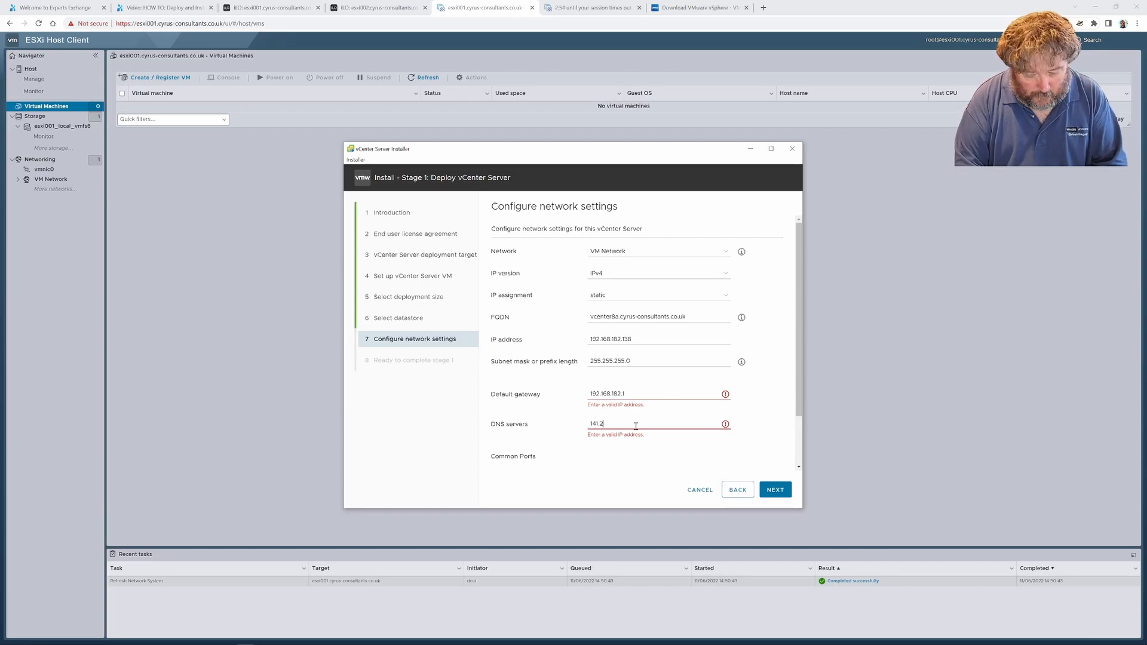
text(45.1382)
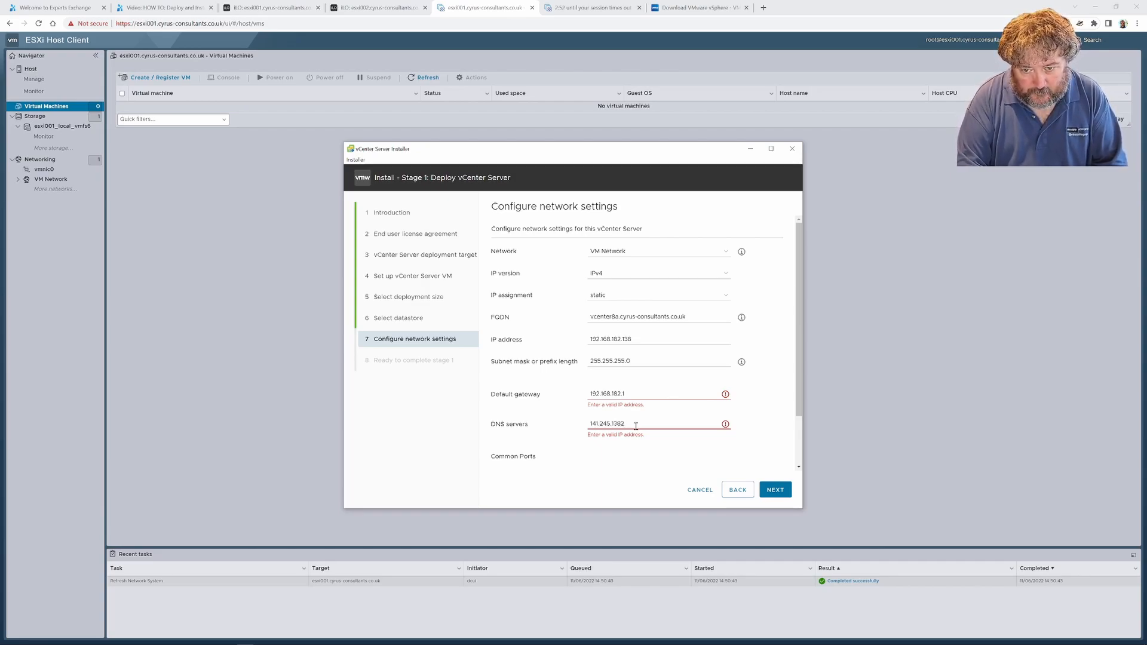
key(BackSpace)
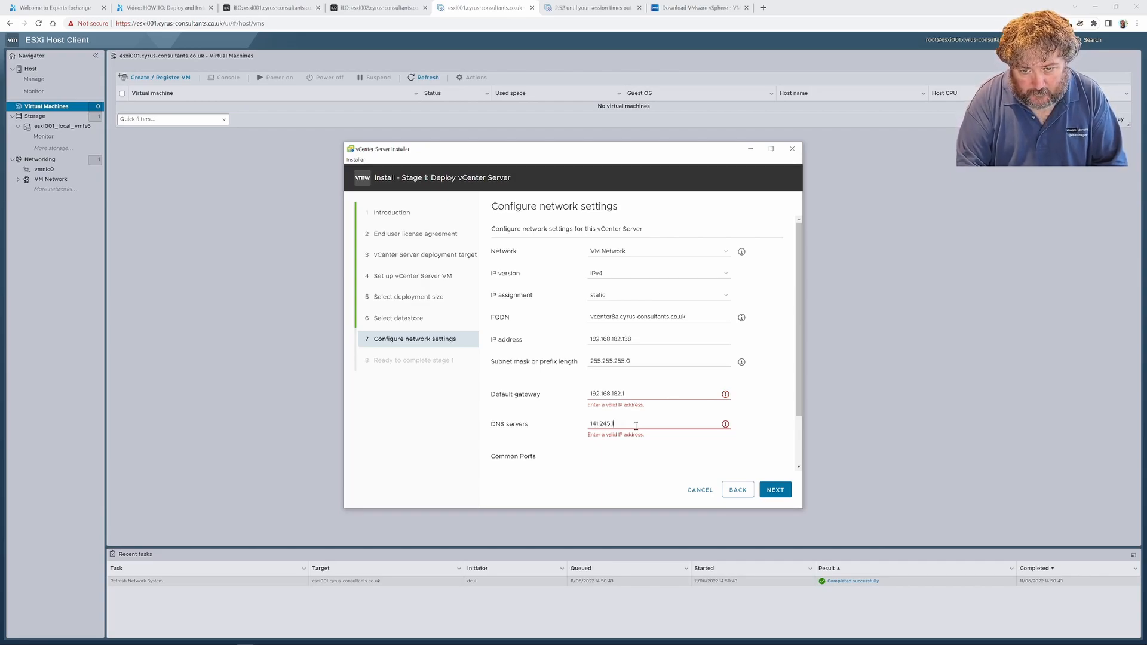
key(BackSpace)
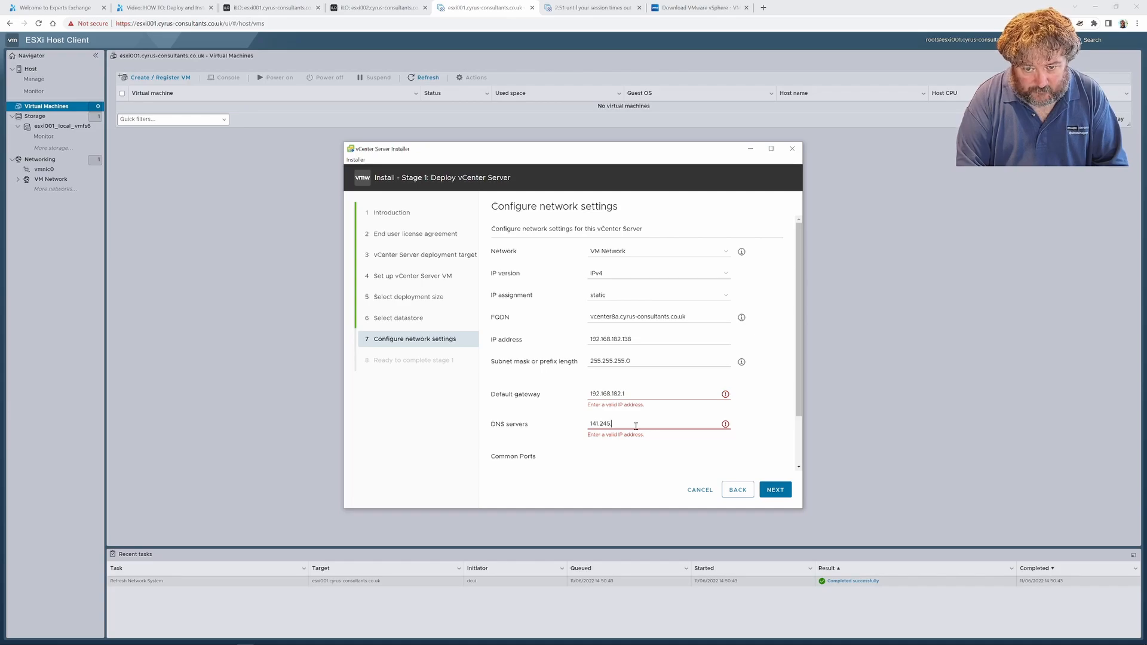
text(.136.242)
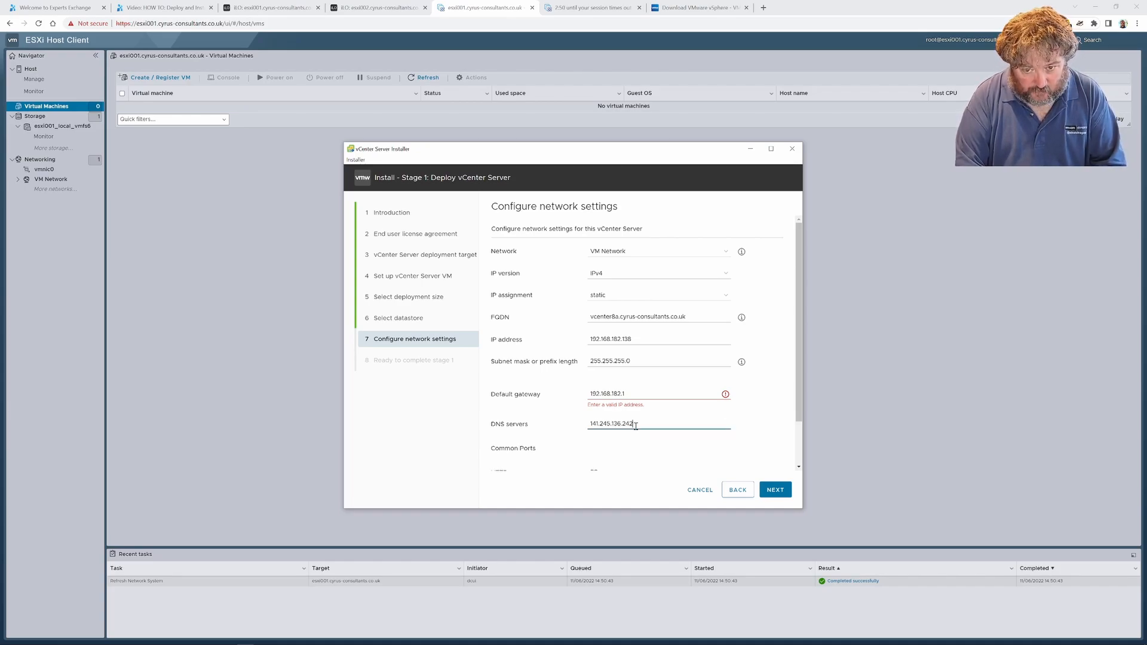
text(,141.245)
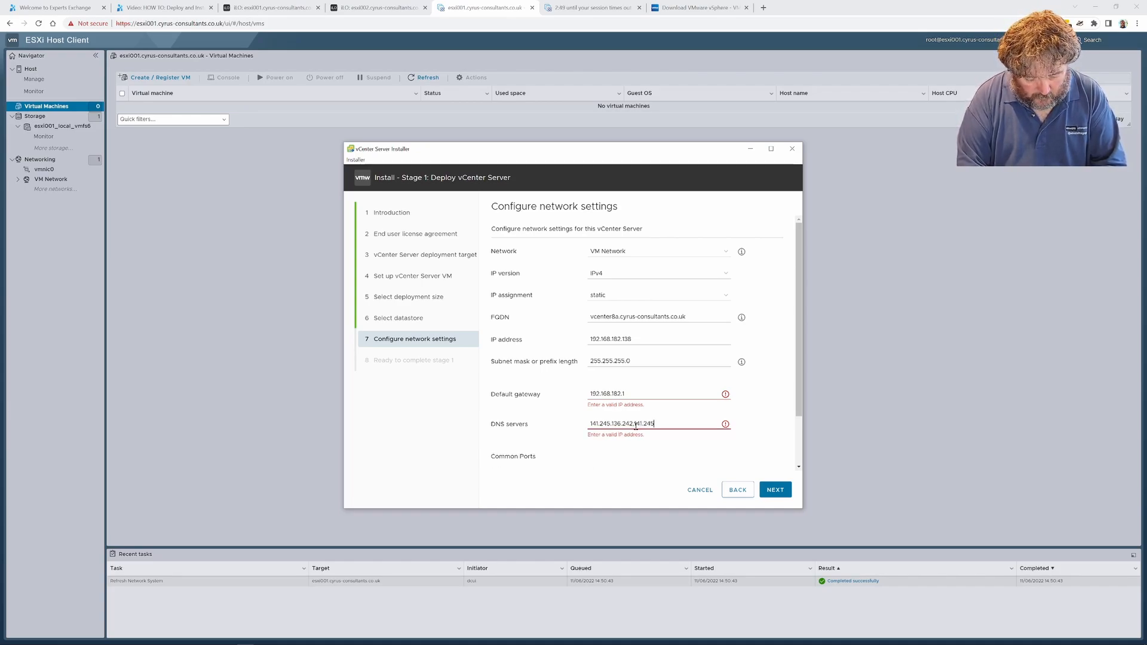
text(.138.50)
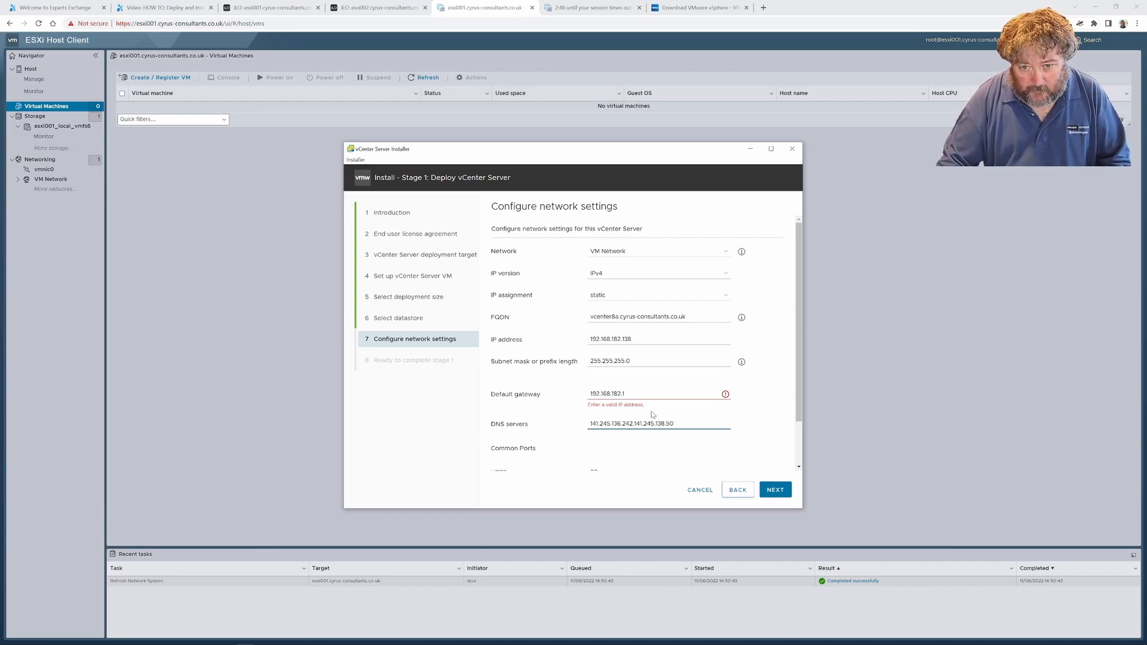
Clear the default gateway and re-enter it as 192.168.182.1
scroll(660, 439, down, 2)
scroll(664, 450, up, 2)
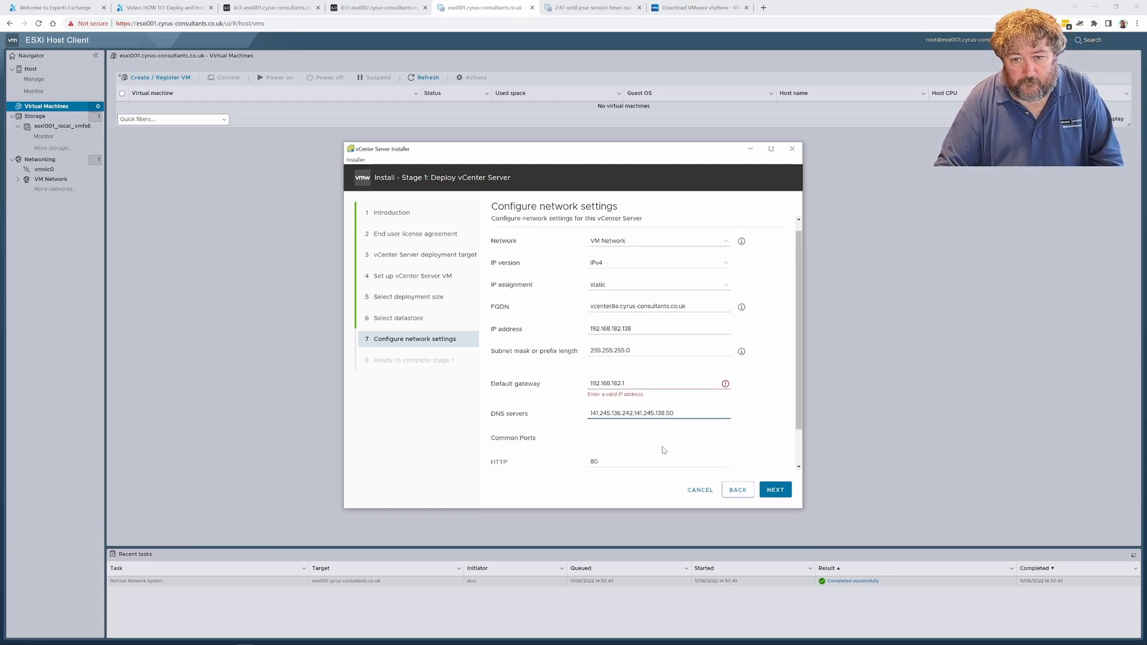
scroll(663, 450, down, 2)
click(649, 351)
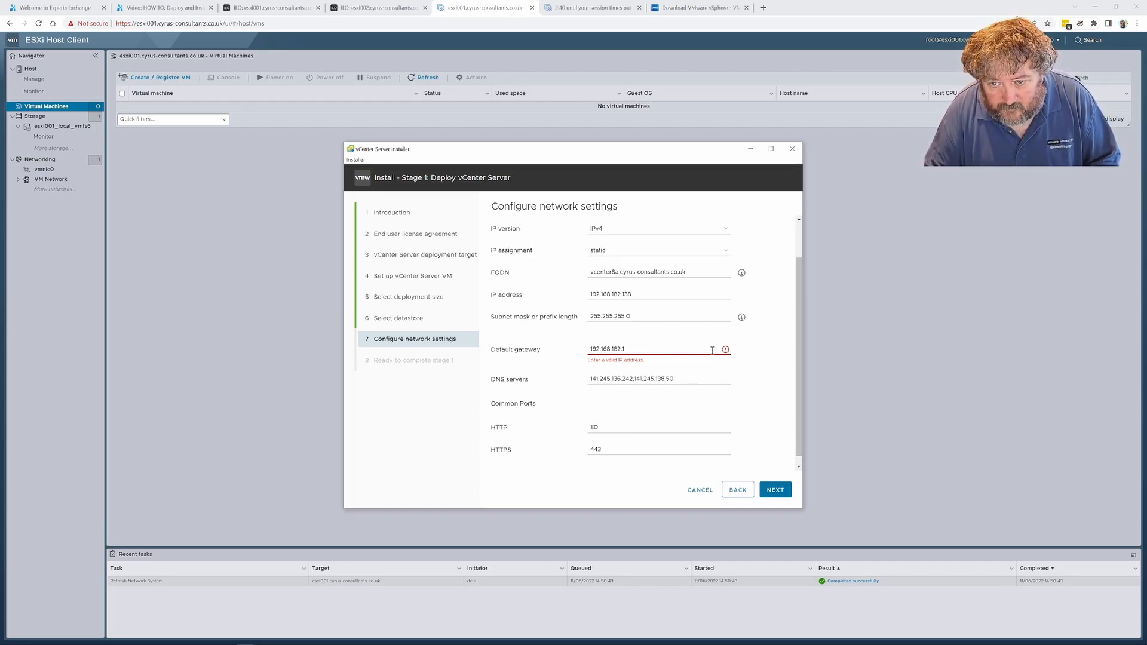
drag(686, 348, 585, 353)
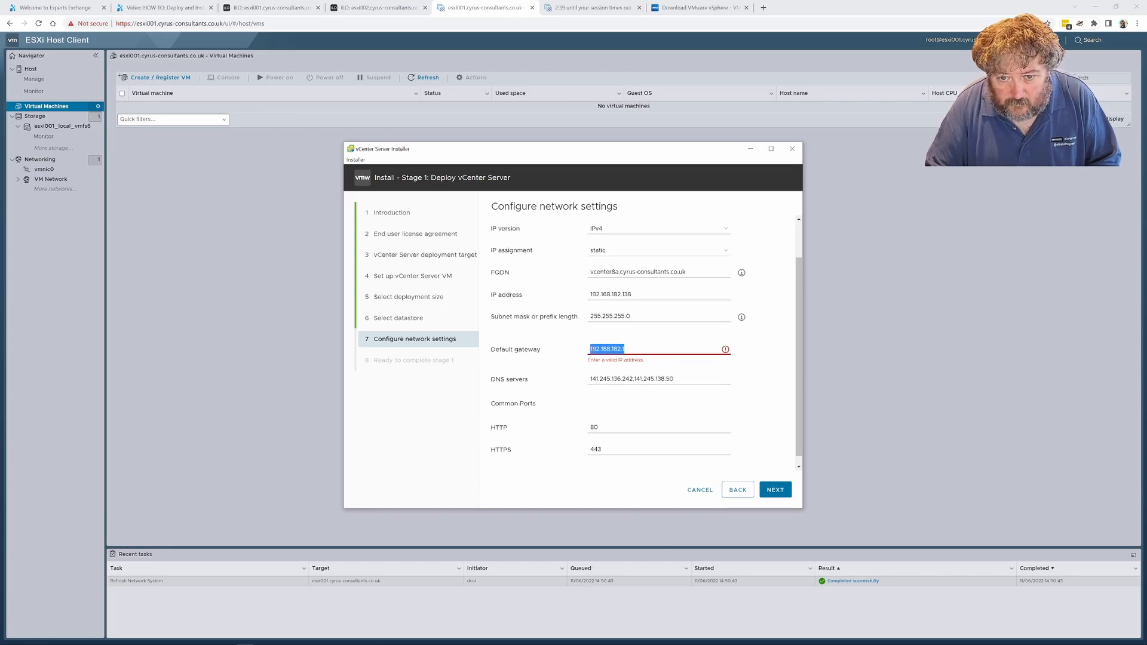
key(BackSpace)
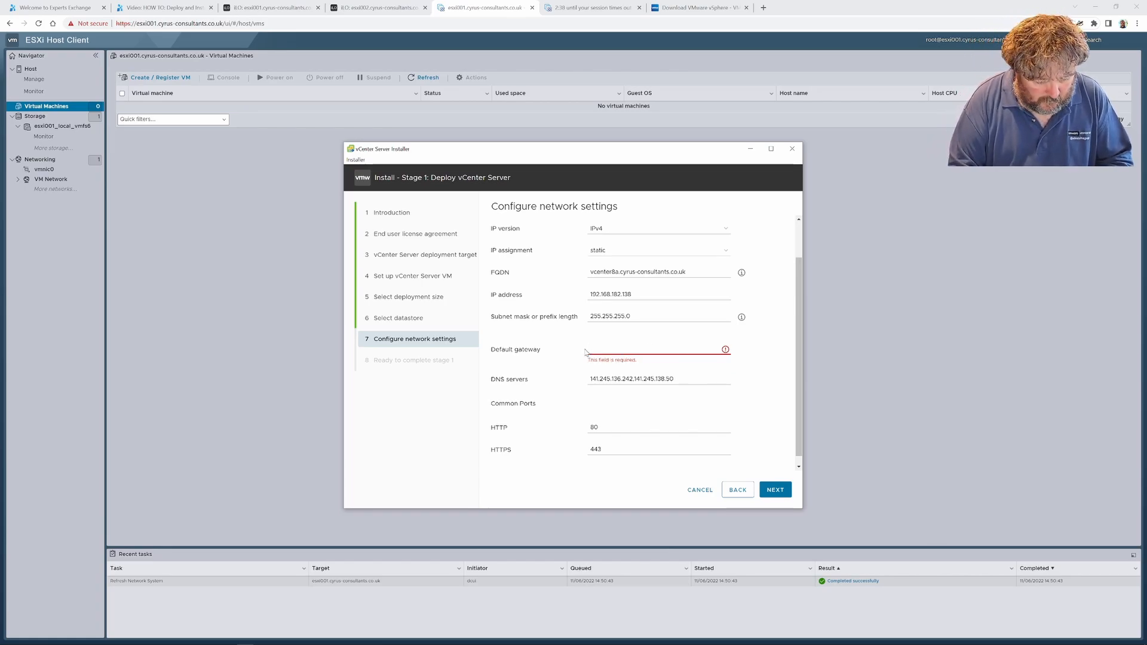
text(192.1)
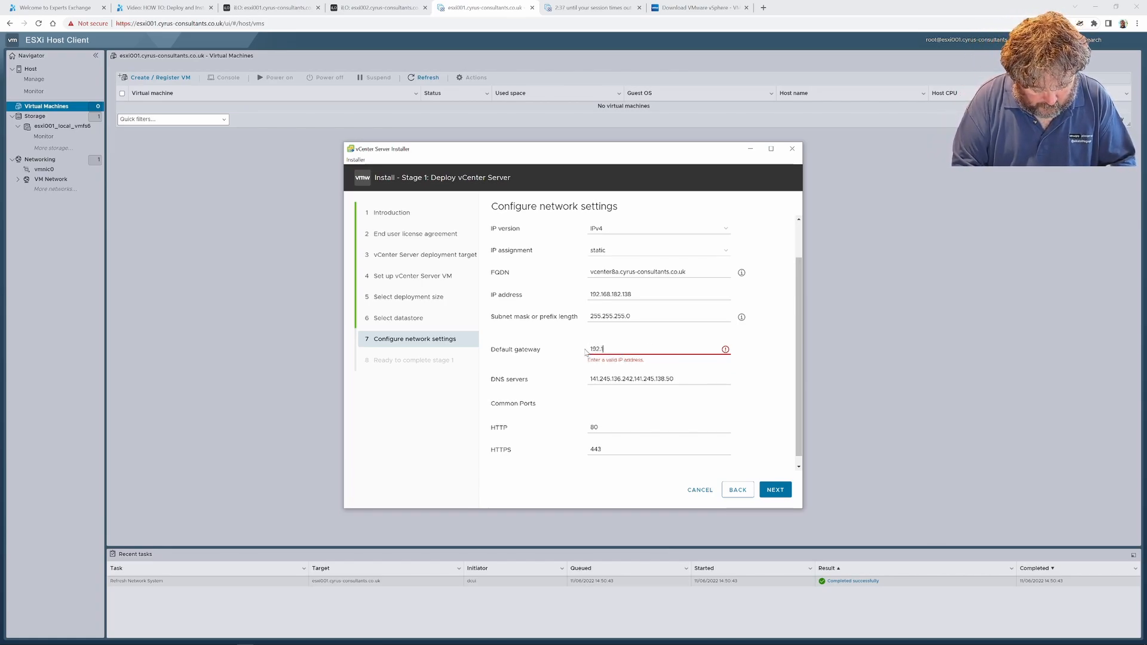
text(68.1)
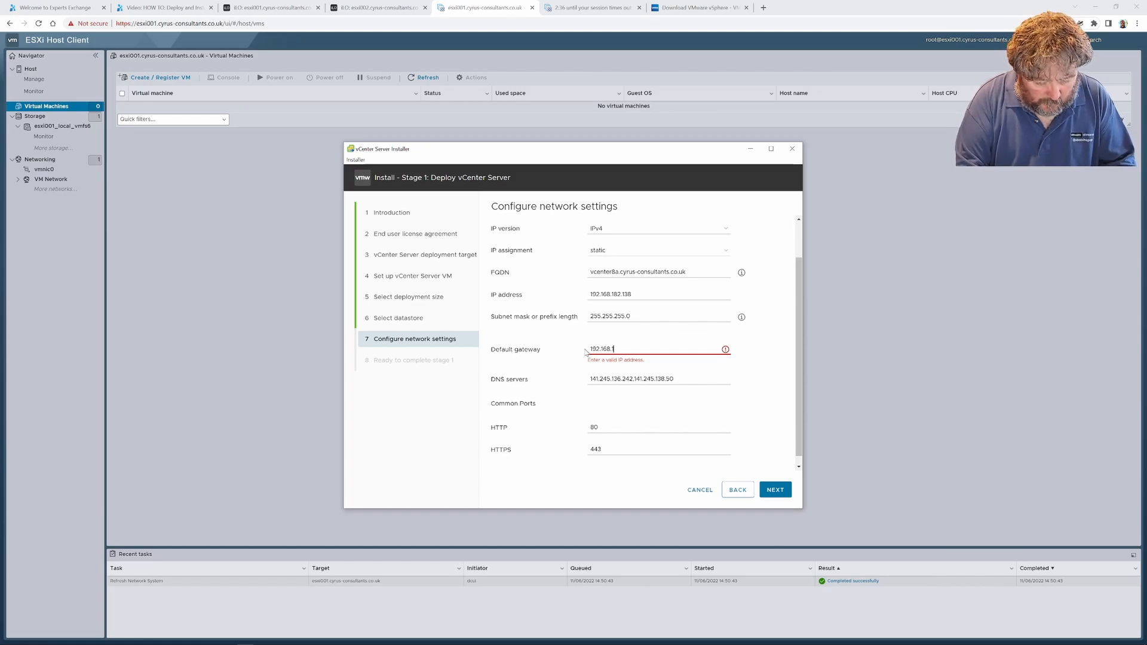
text(82.1)
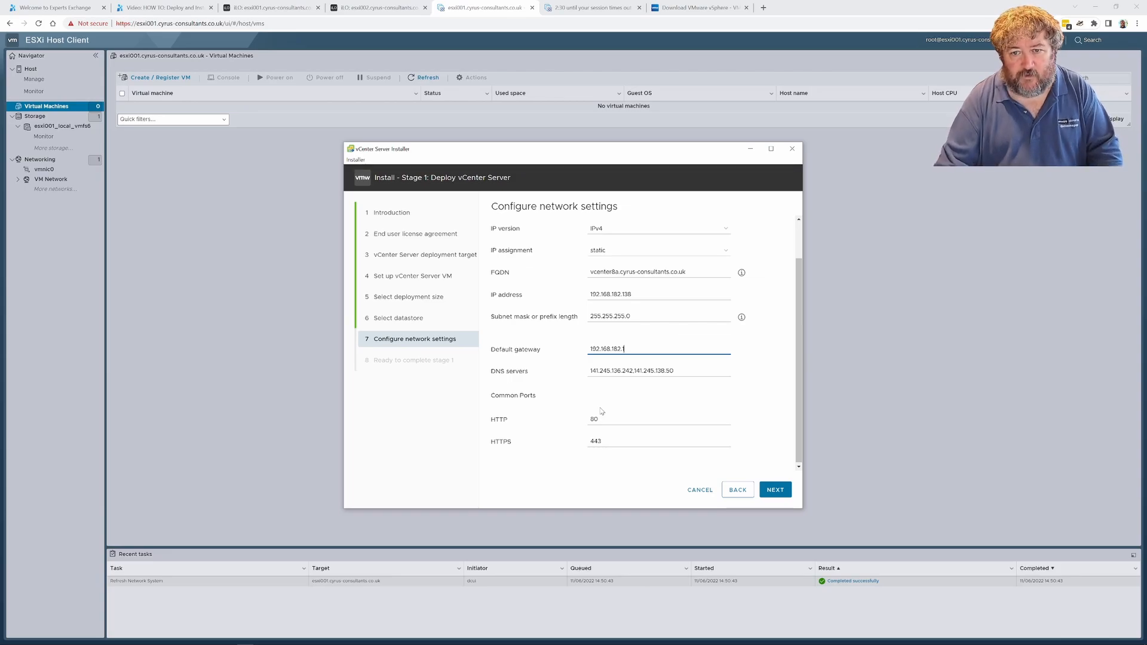
Review and accept the network settings, and start the stage 1 deployment from the summary
scroll(601, 411, up, 2)
scroll(601, 411, down, 2)
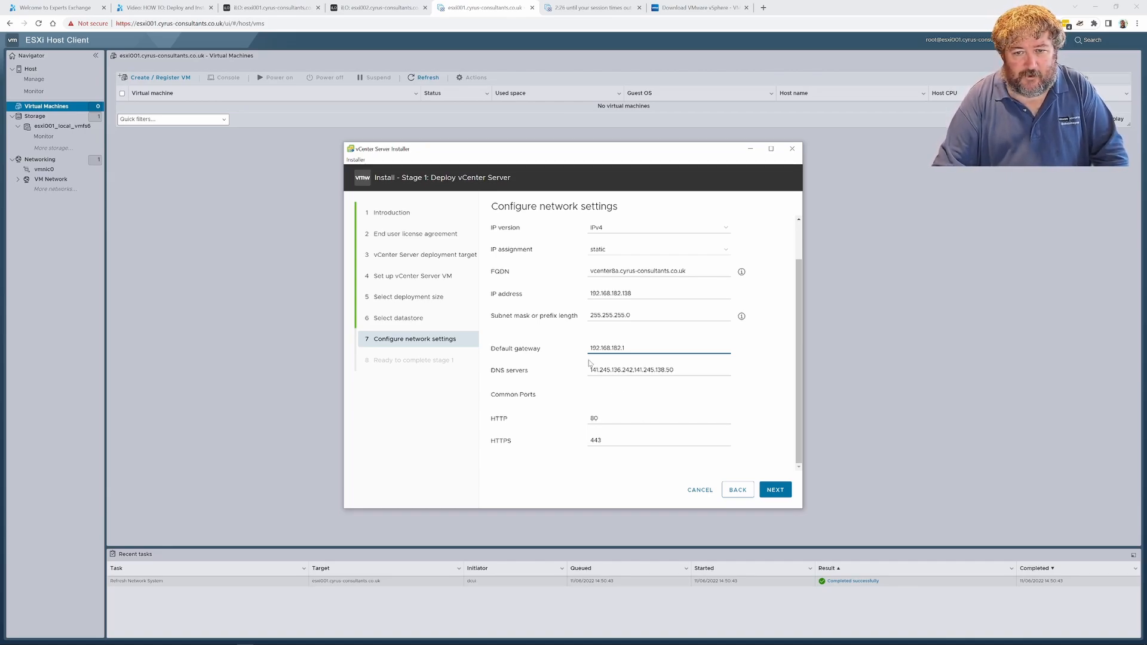
scroll(704, 452, up, 2)
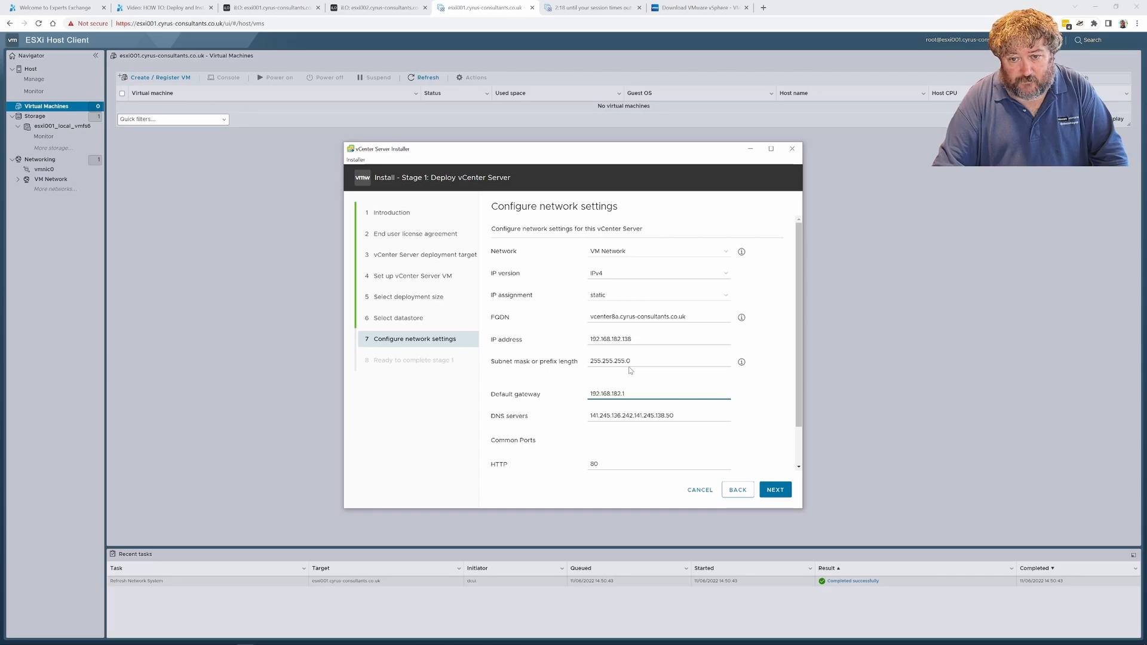
scroll(636, 395, down, 1)
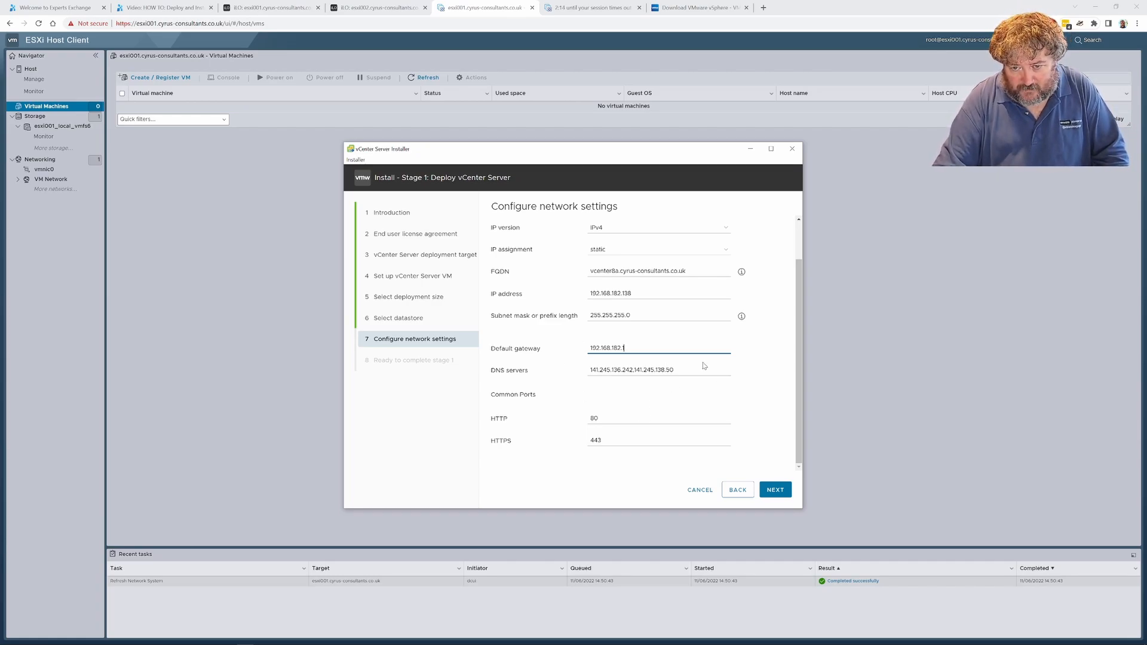
click(778, 490)
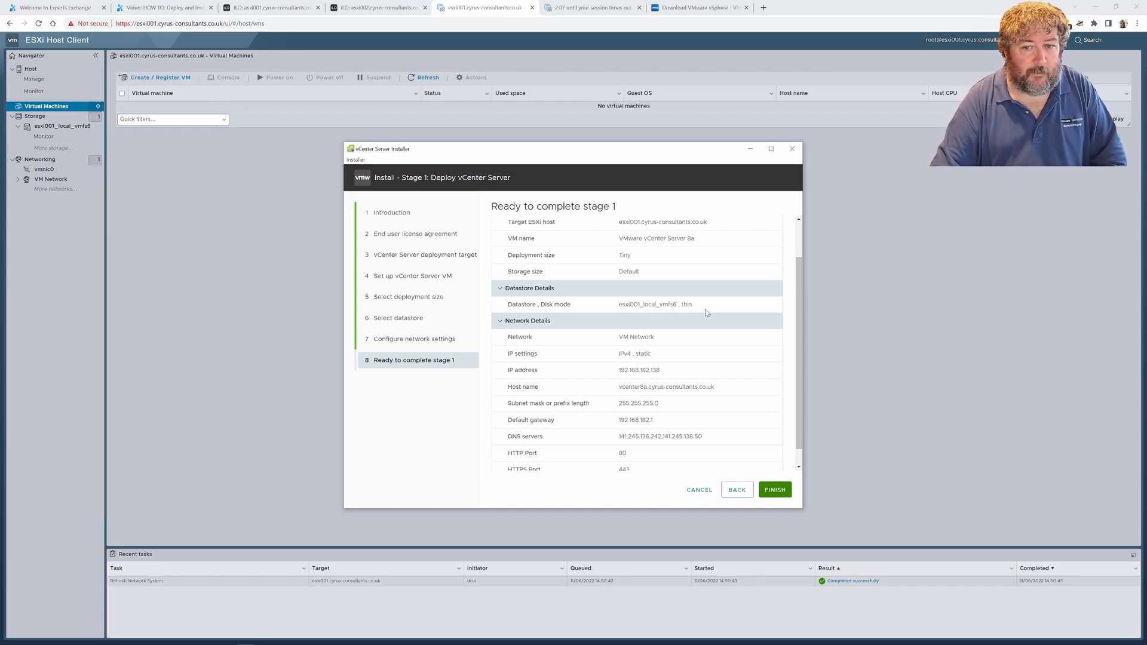
scroll(699, 328, down, 1)
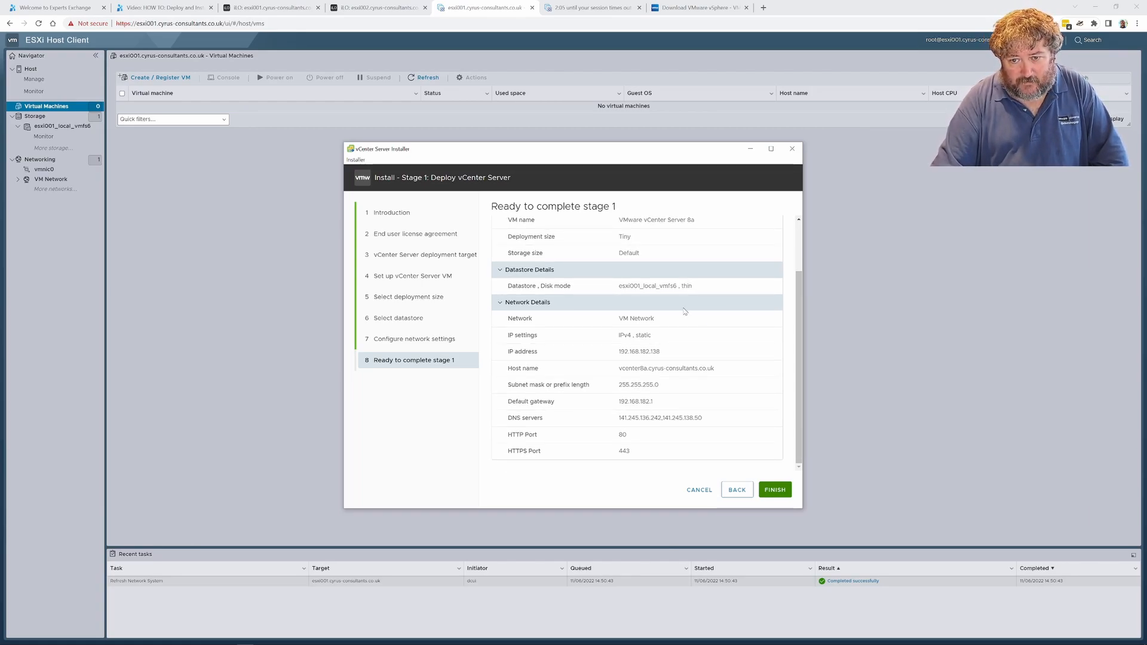
click(773, 492)
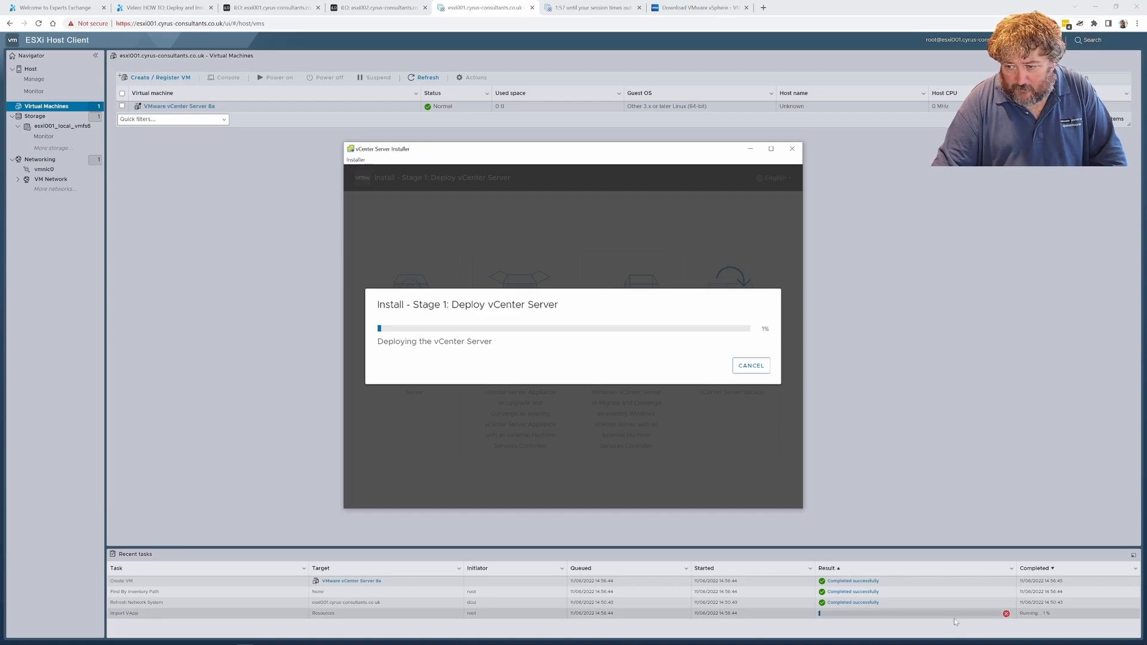
Check the ESXi host's summary and its virtual machine list during the deployment, and return to the installer
click(46, 71)
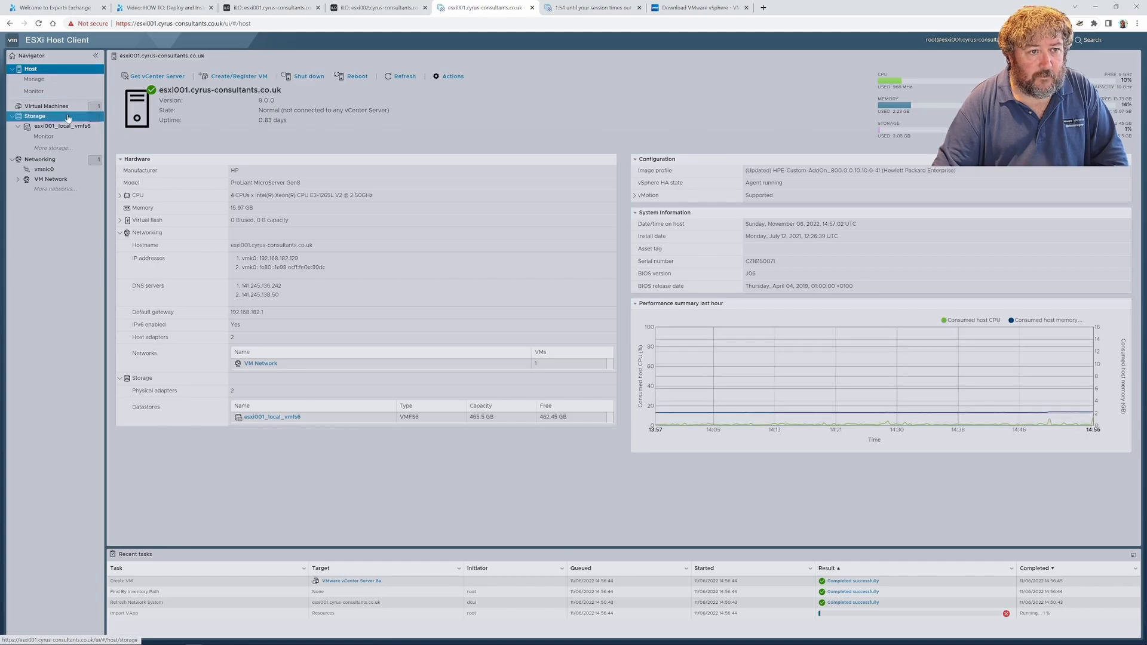
click(61, 108)
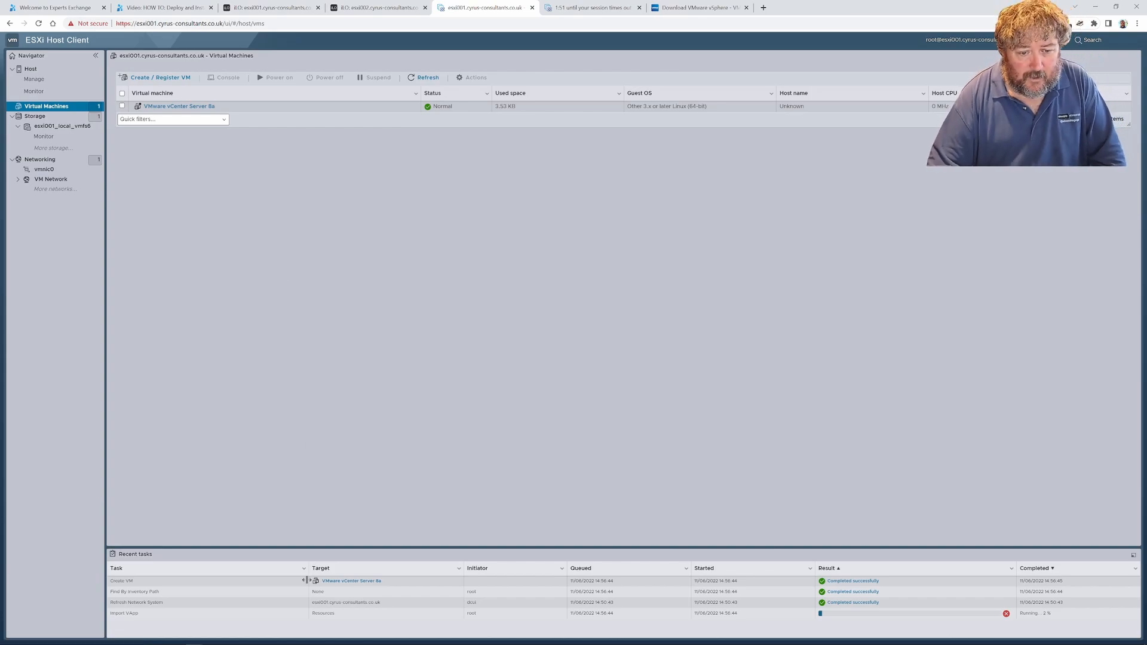
click(245, 641)
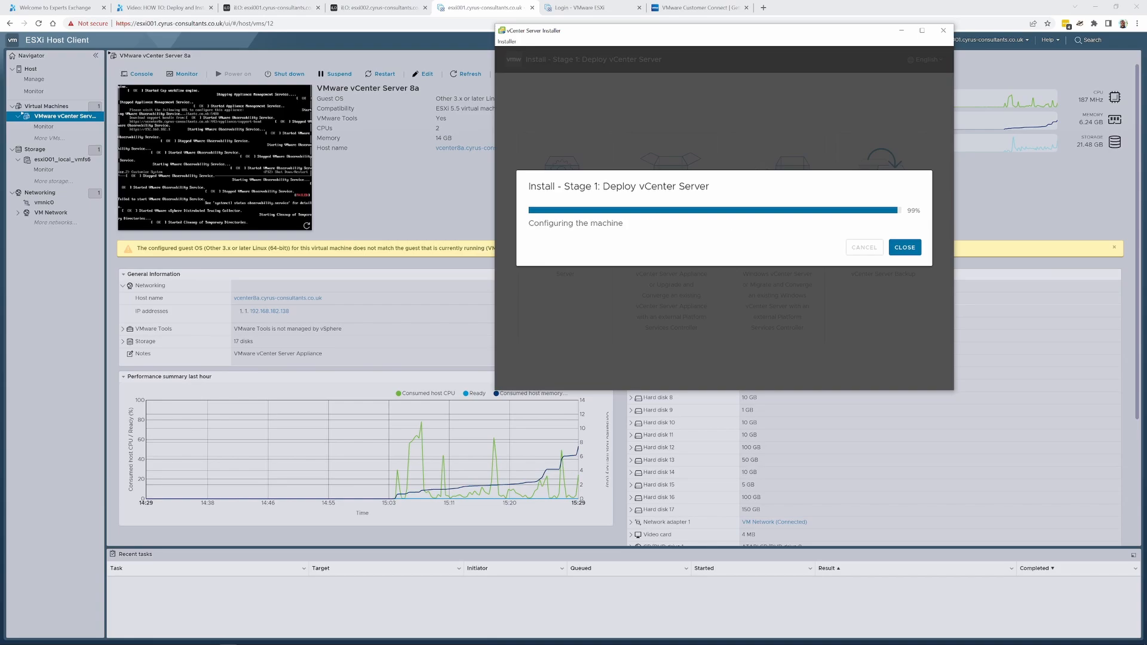
Continue to stage 2 of the installation and proceed past the introduction to the vCenter Server configuration
drag(707, 33, 538, 148)
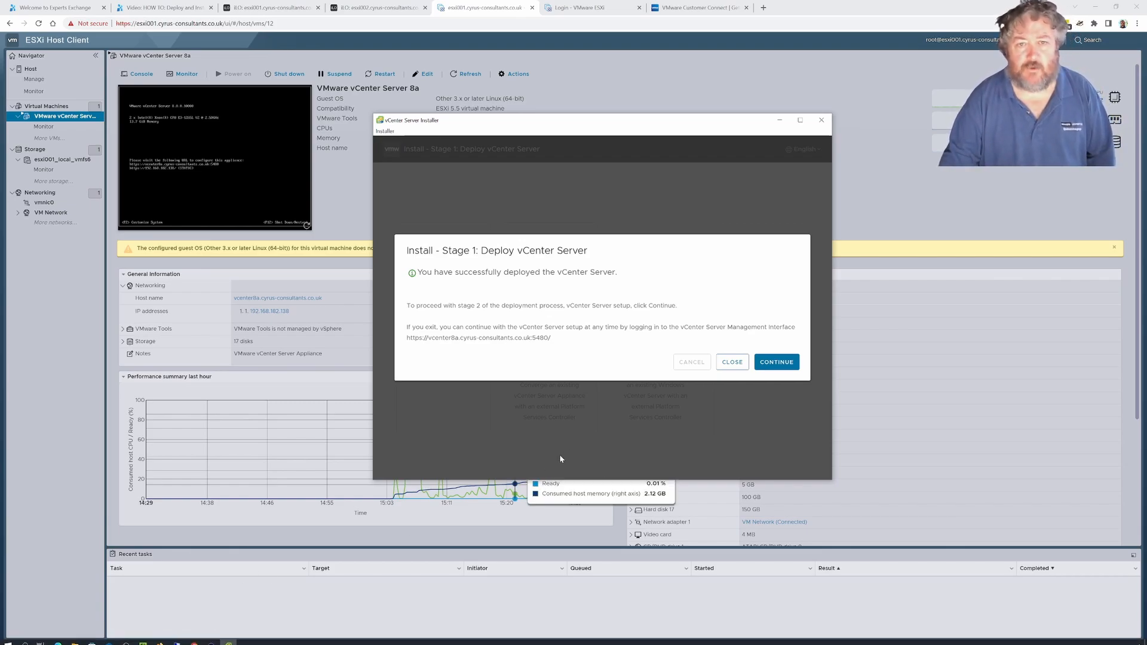
drag(613, 128, 693, 56)
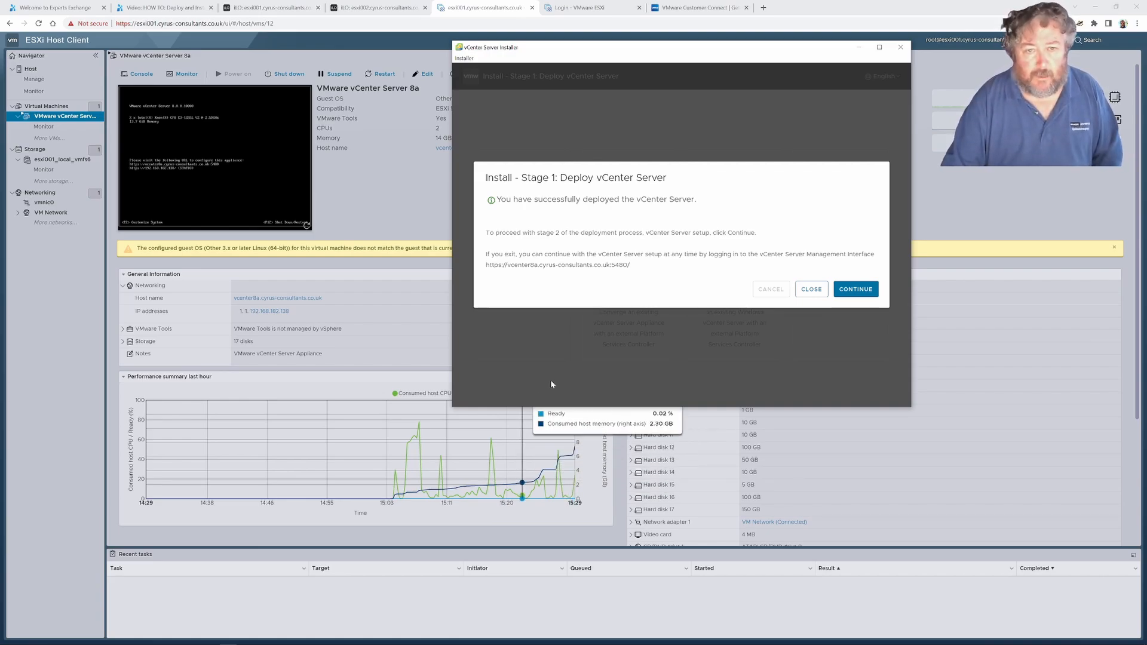
drag(696, 54, 466, 131)
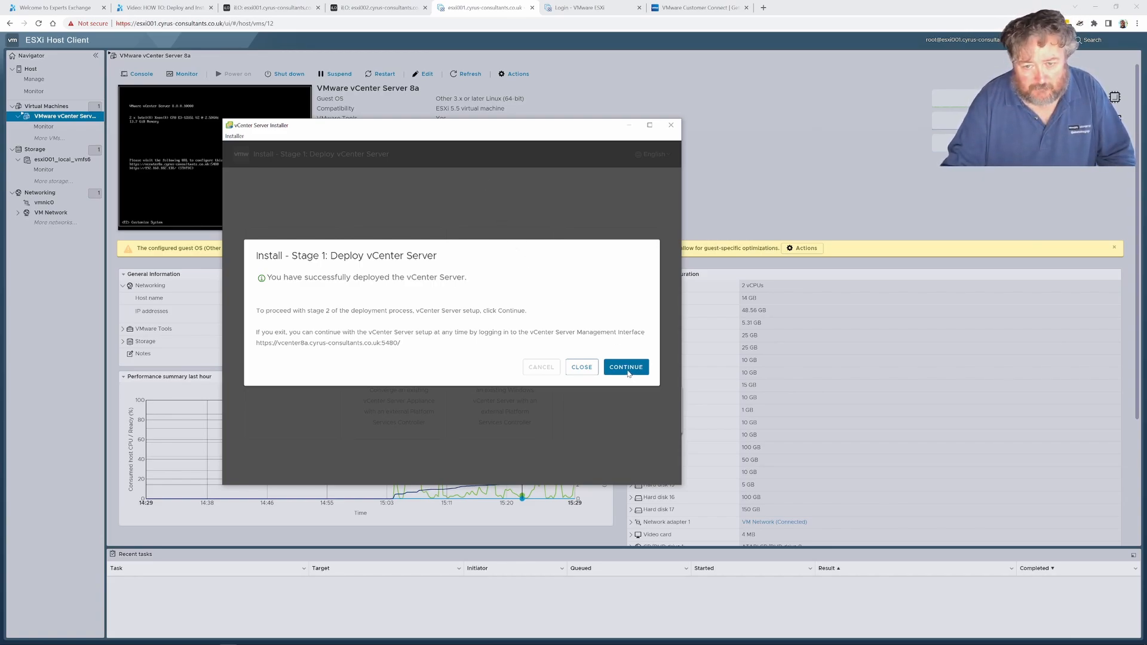
click(611, 362)
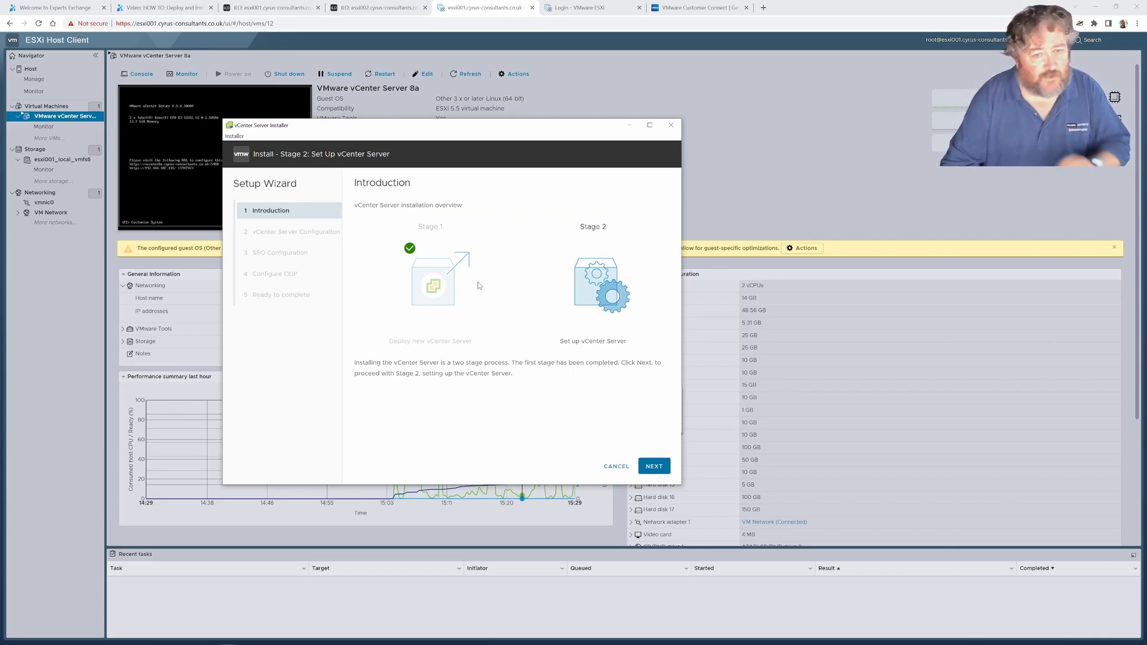
click(654, 466)
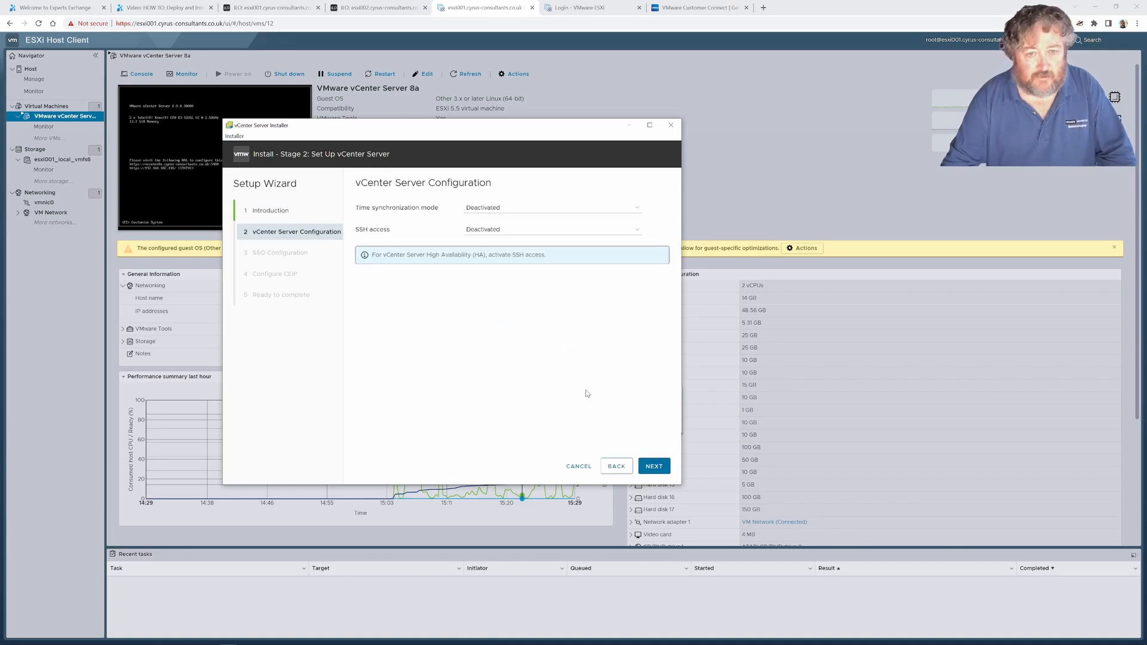
Synchronize time with the NTP servers 141.245.137.52 and 141.245.137.54, and continue to the SSO configuration
click(630, 209)
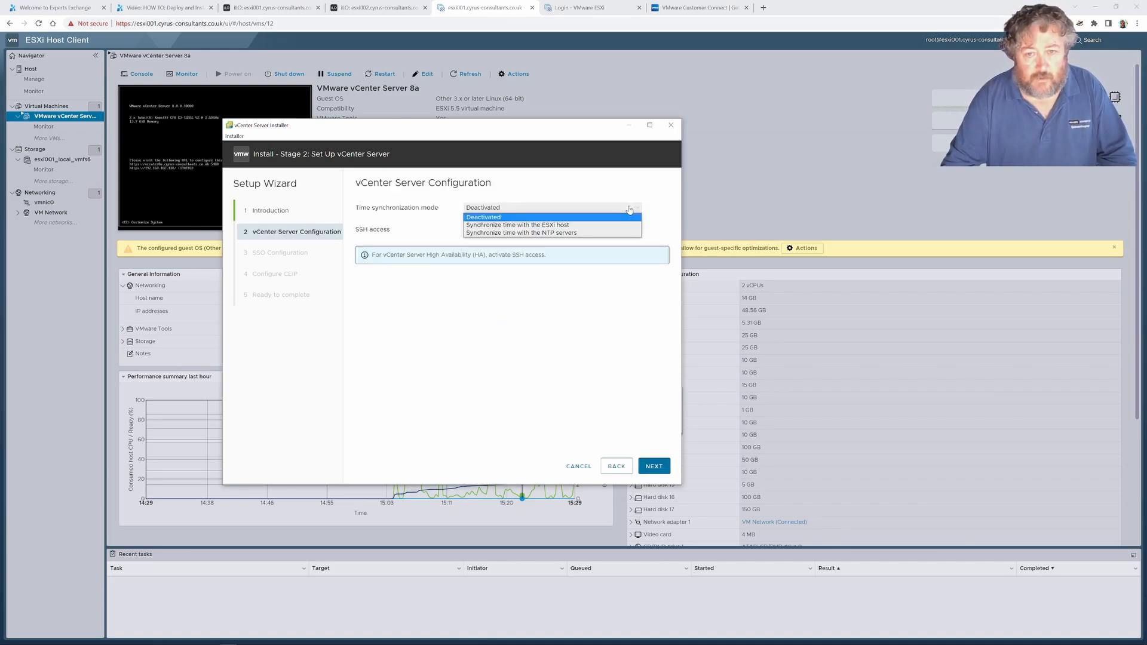
click(570, 233)
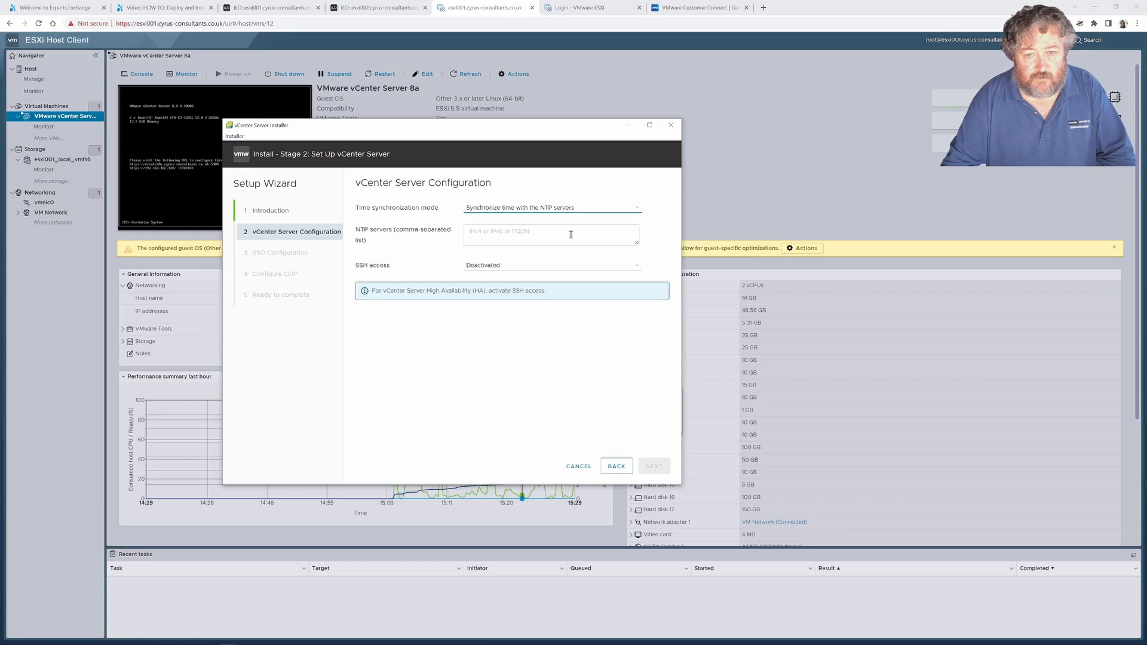
click(522, 236)
text(141)
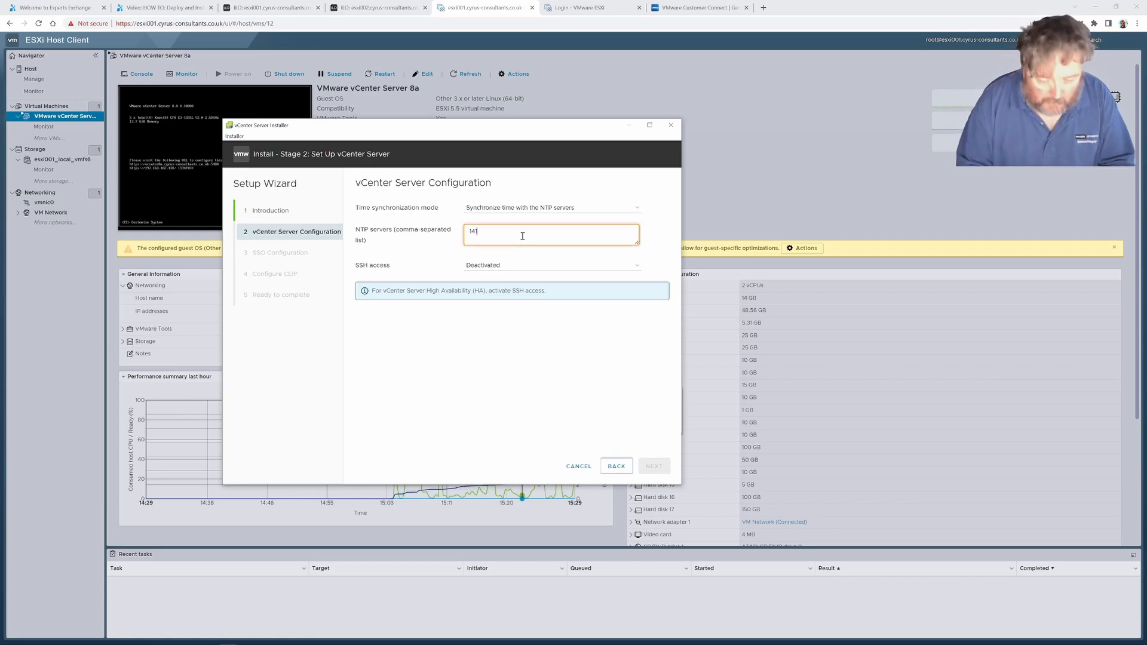
text(.245)
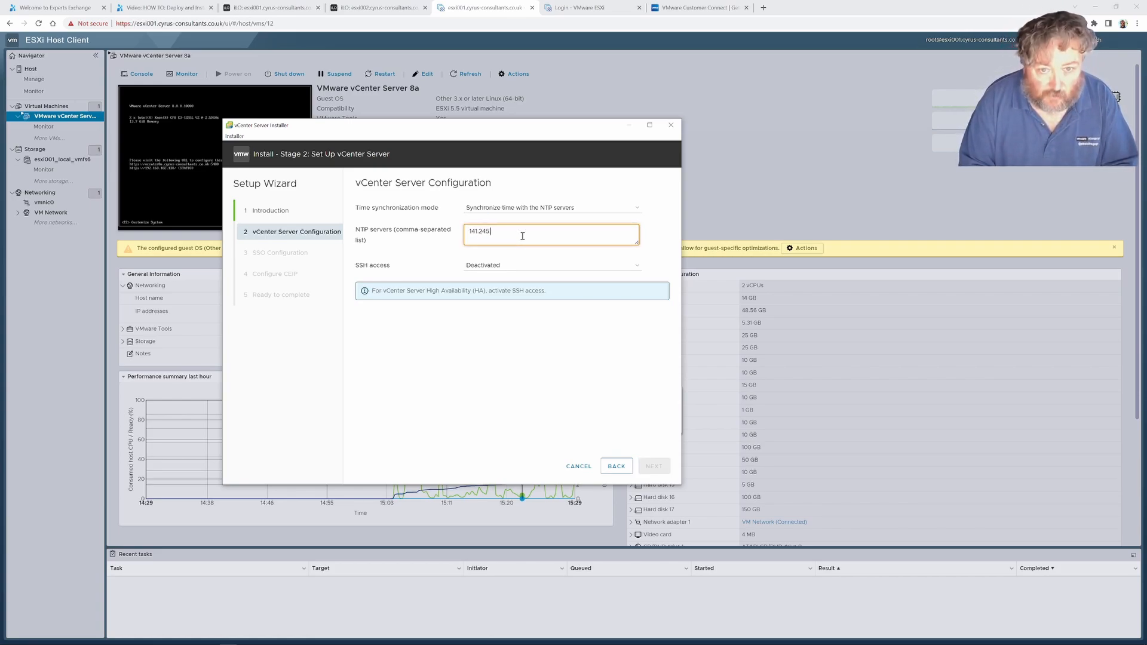
text(.137)
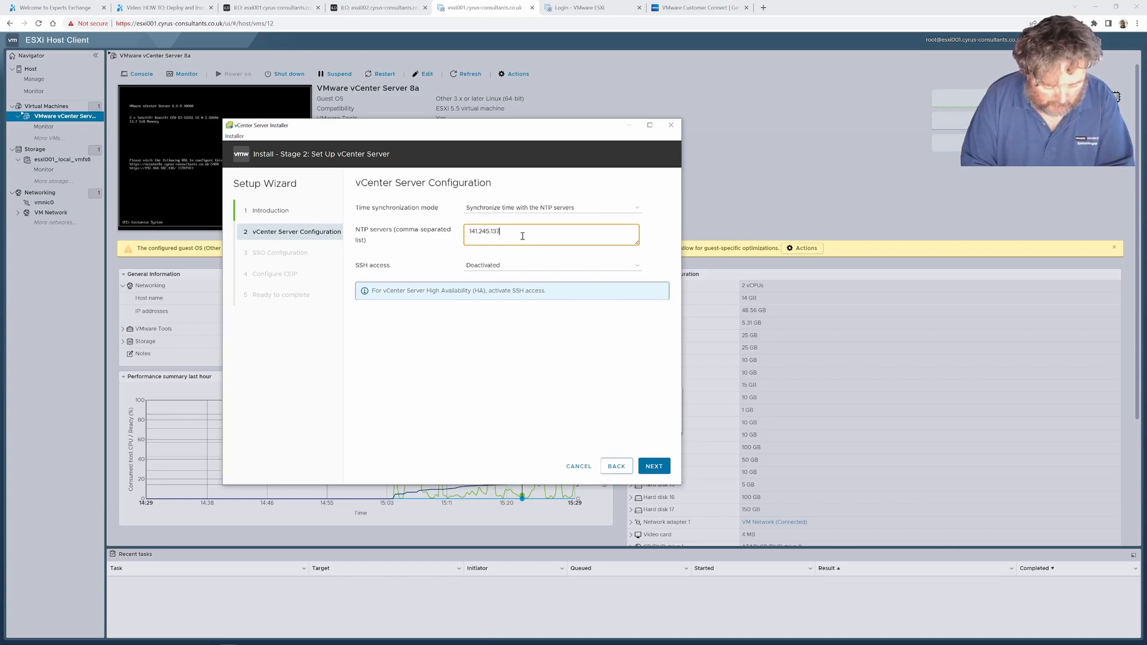
text(.52,)
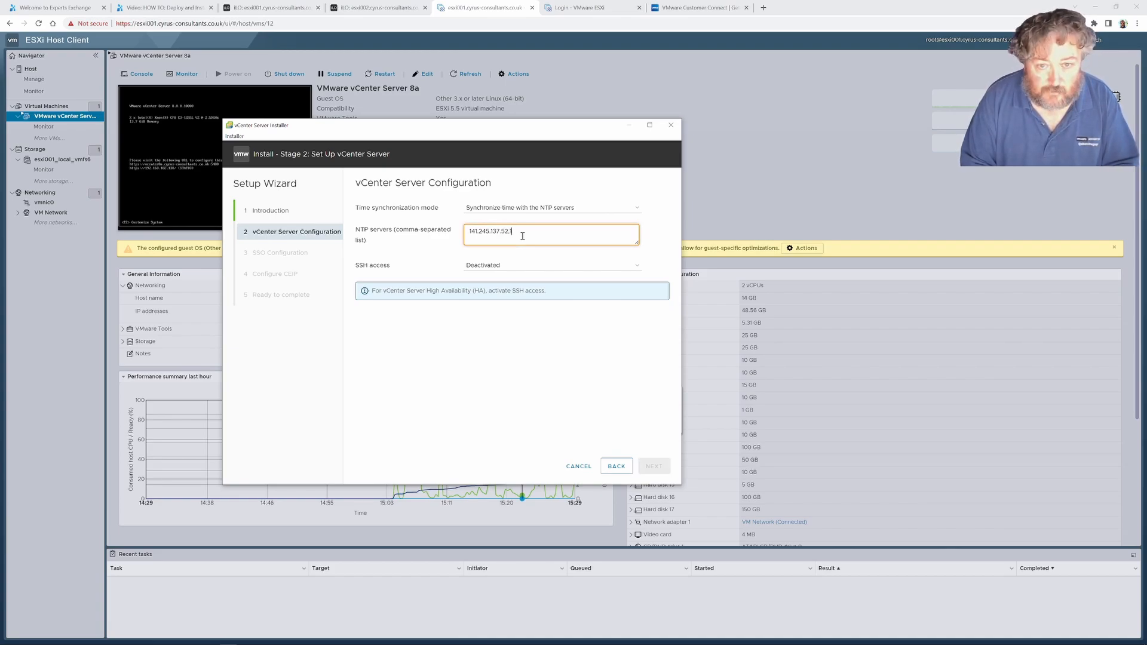
text(141.245.13)
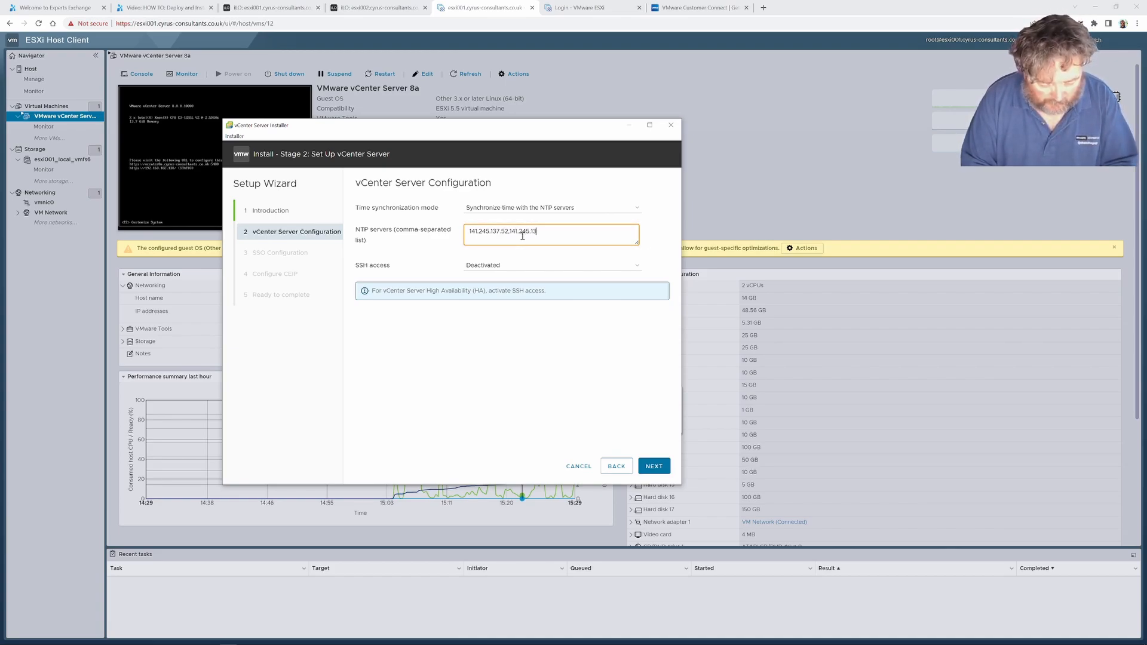
text(7.54)
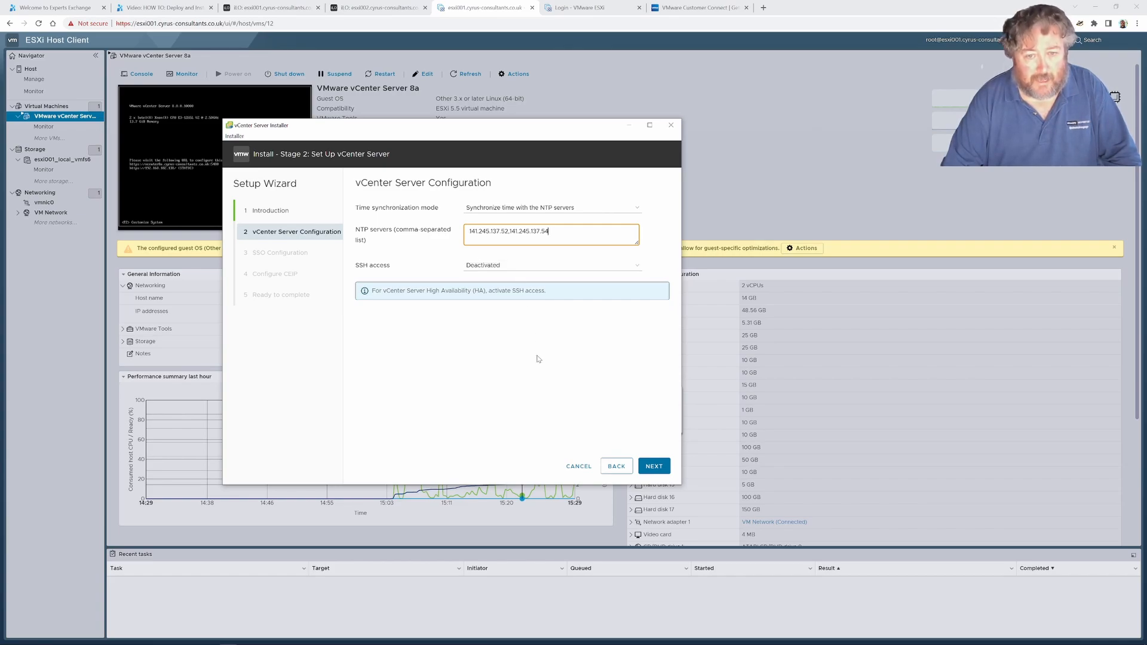
click(653, 467)
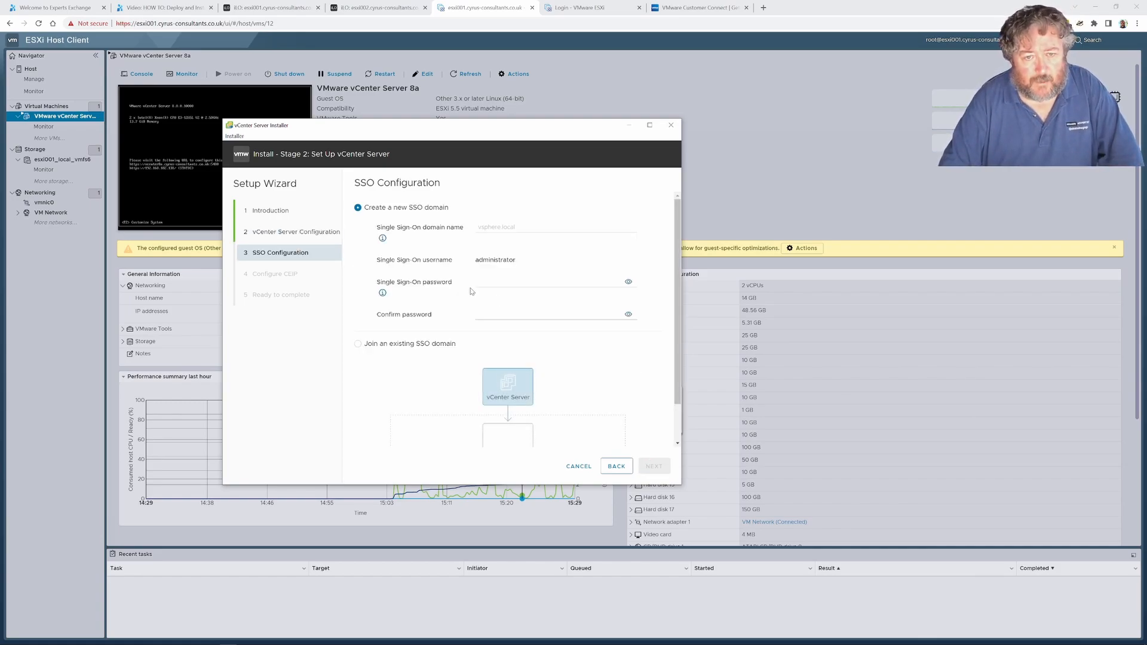
Name the new Single Sign-On domain vsphere.local
click(530, 229)
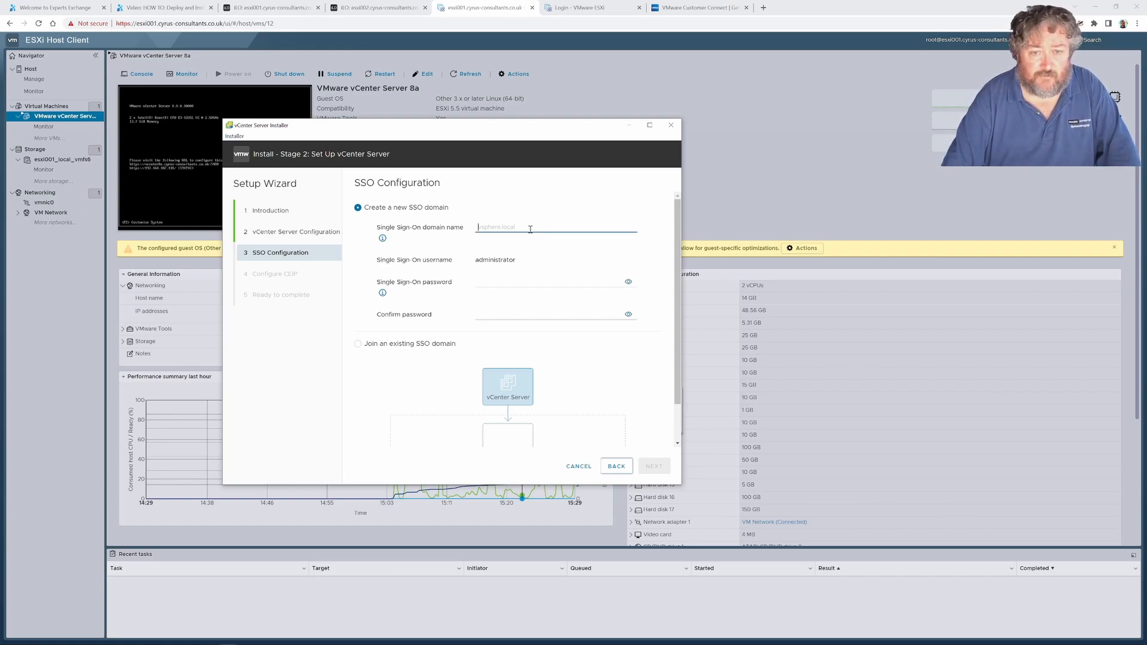
text(vsphere.local)
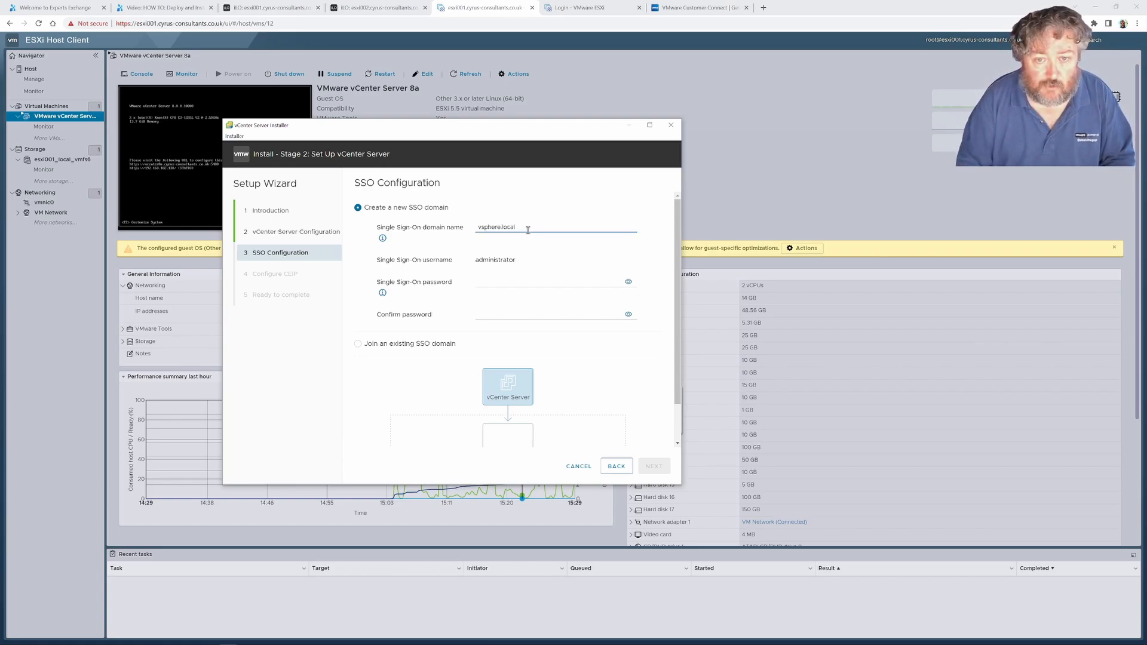
Enter and confirm the Single Sign-On administrator password, and continue to the CEIP configuration
click(490, 281)
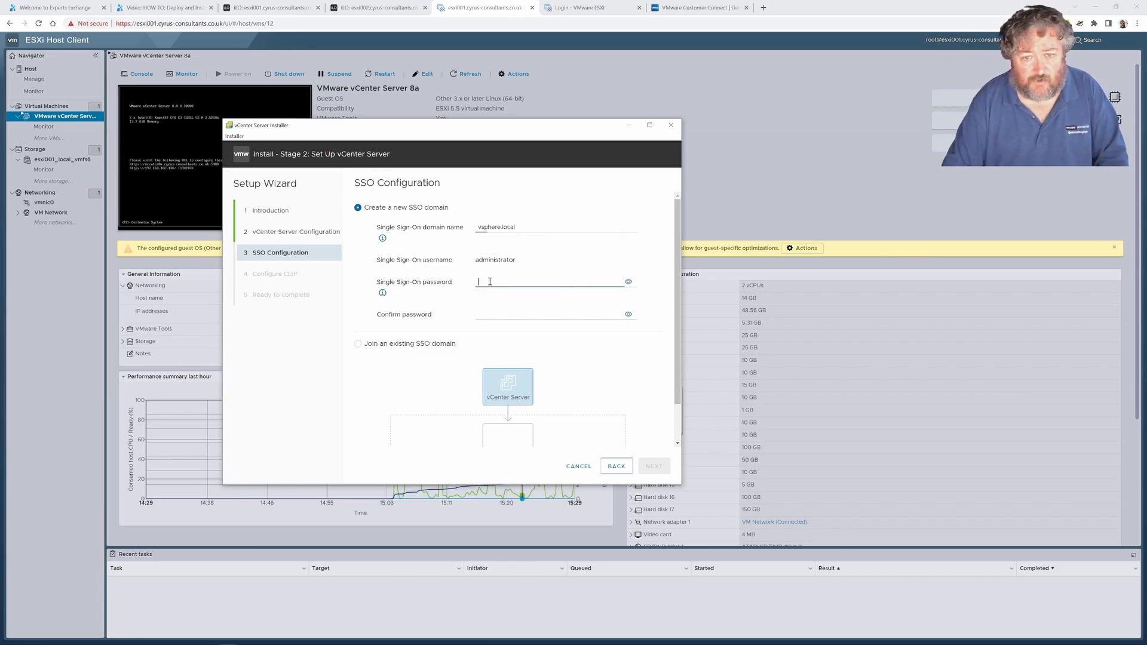
text(•••)
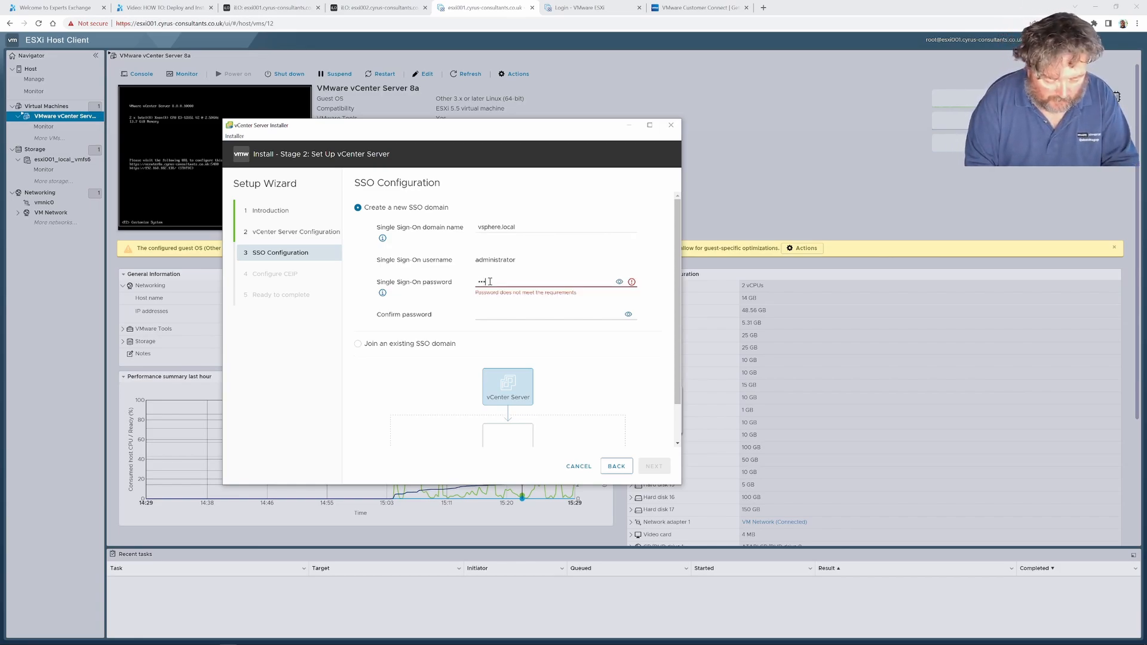
text(••••••••••)
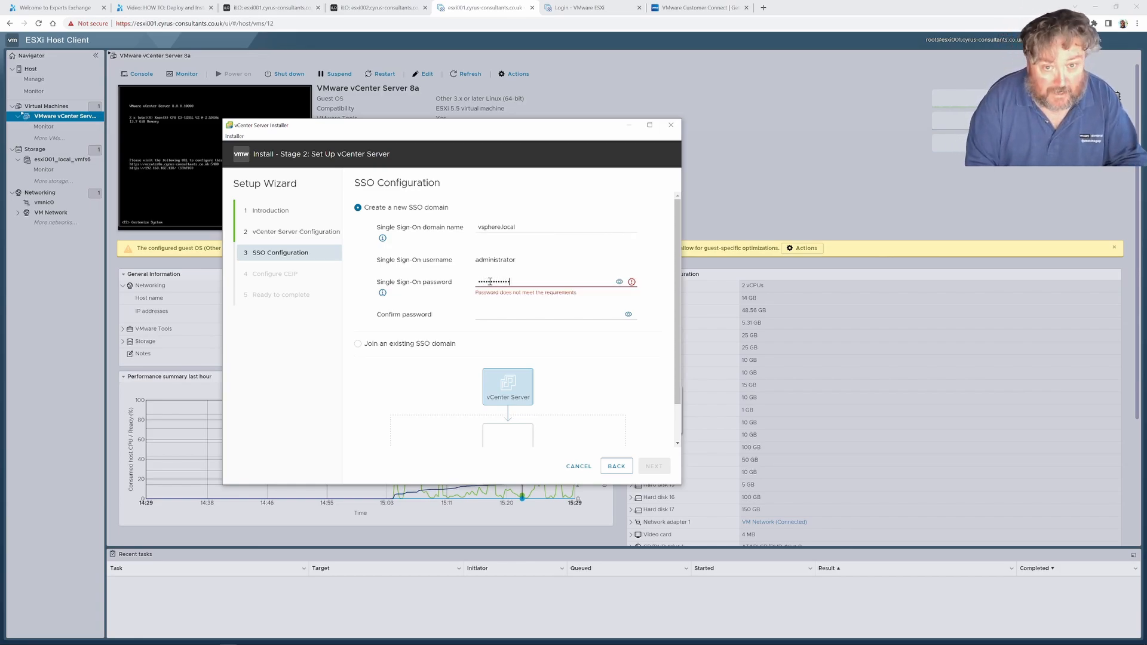
key(Tab)
key(Tab)
text(•)
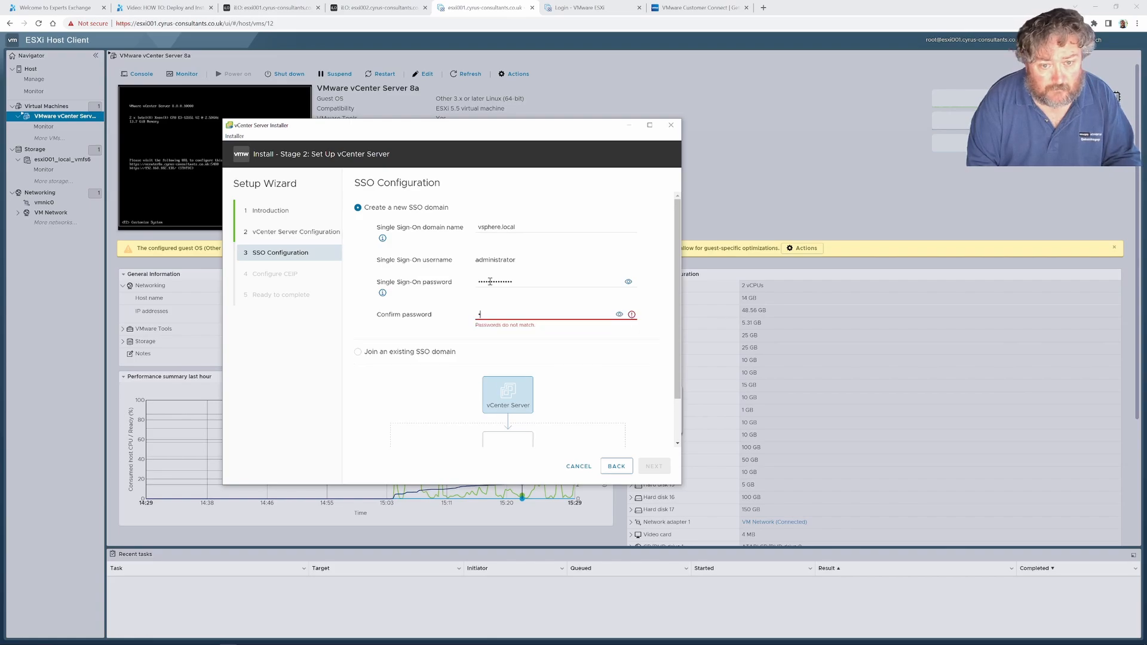
text(•••••••••)
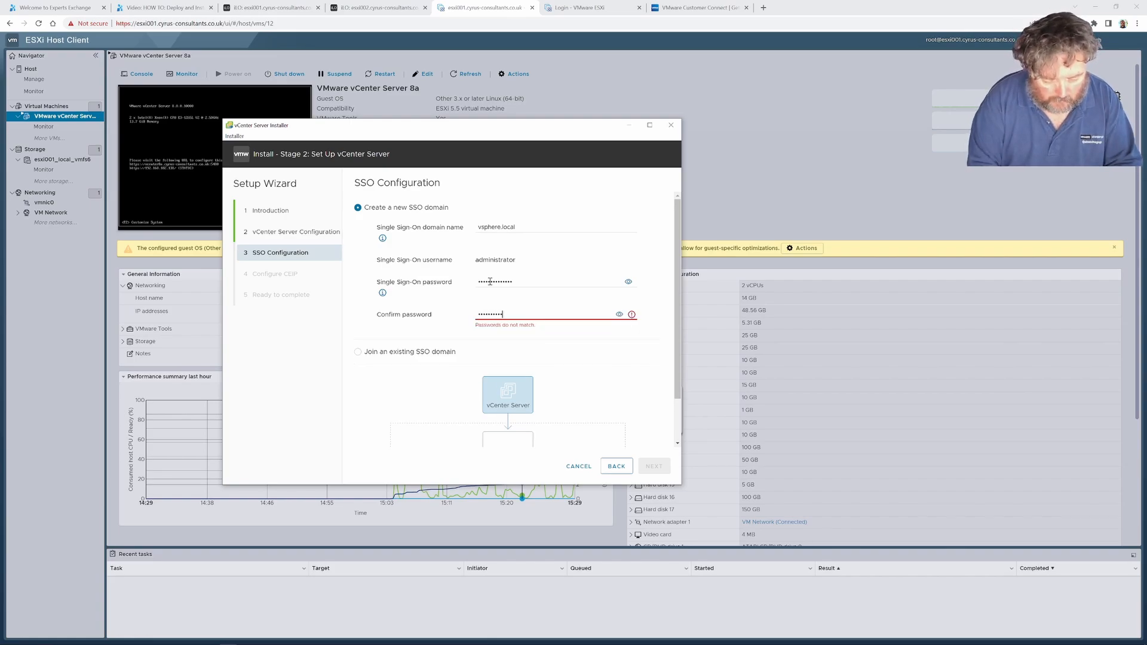
text(•)
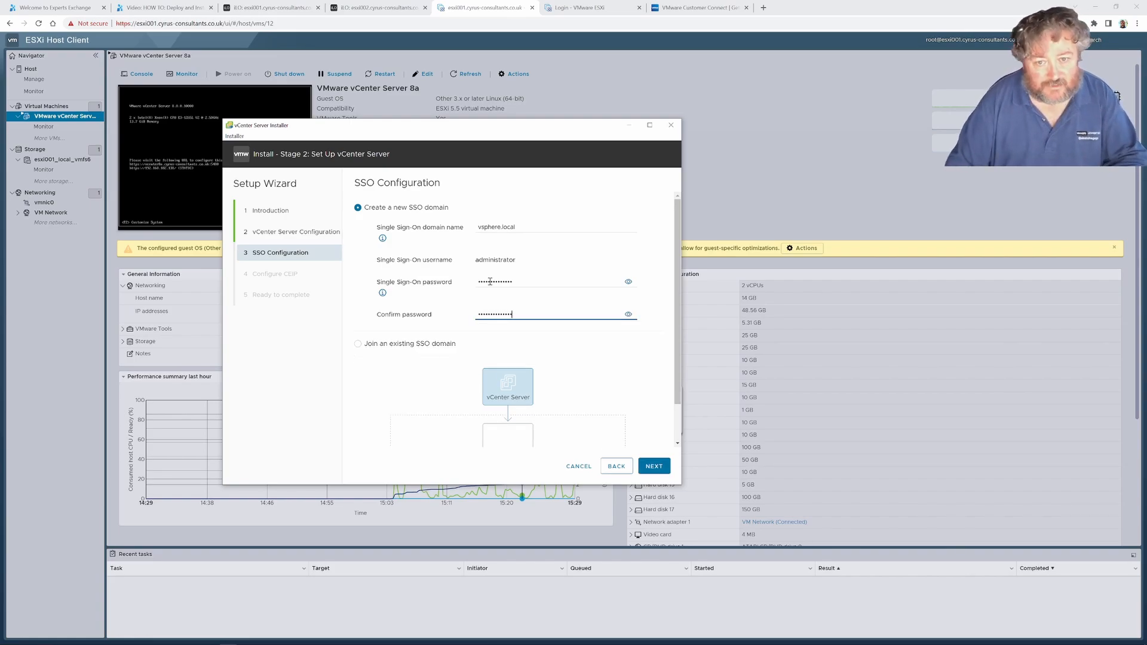
click(654, 467)
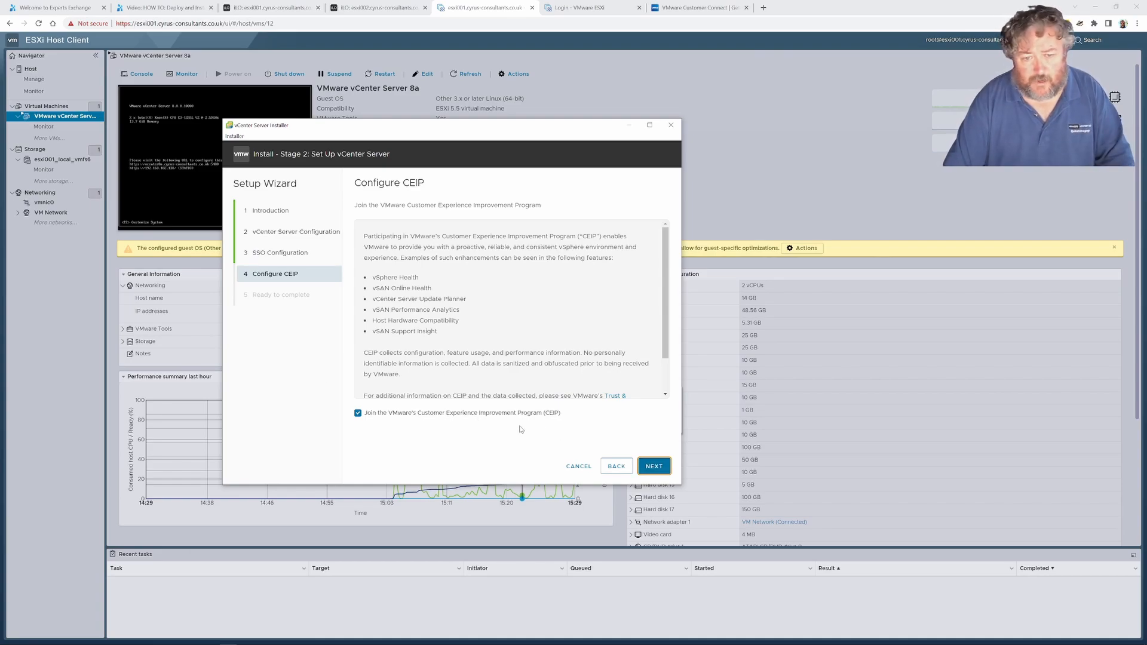
Accept CEIP participation, review the stage 2 settings summary, and start the vCenter Server setup
click(654, 467)
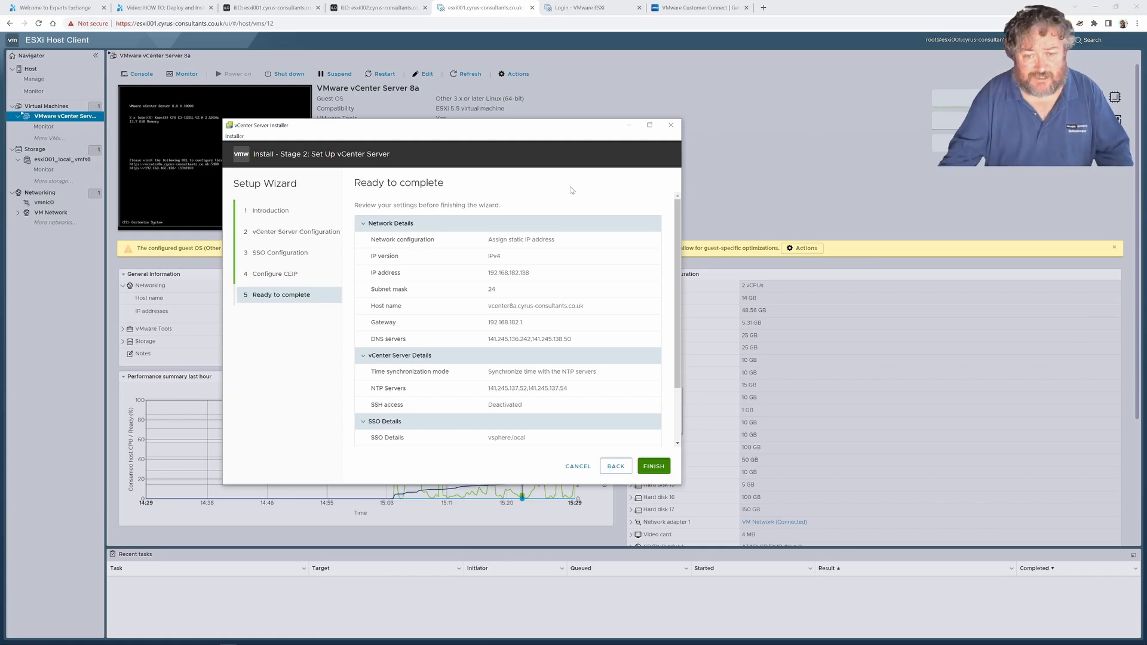
scroll(675, 359, down, 1)
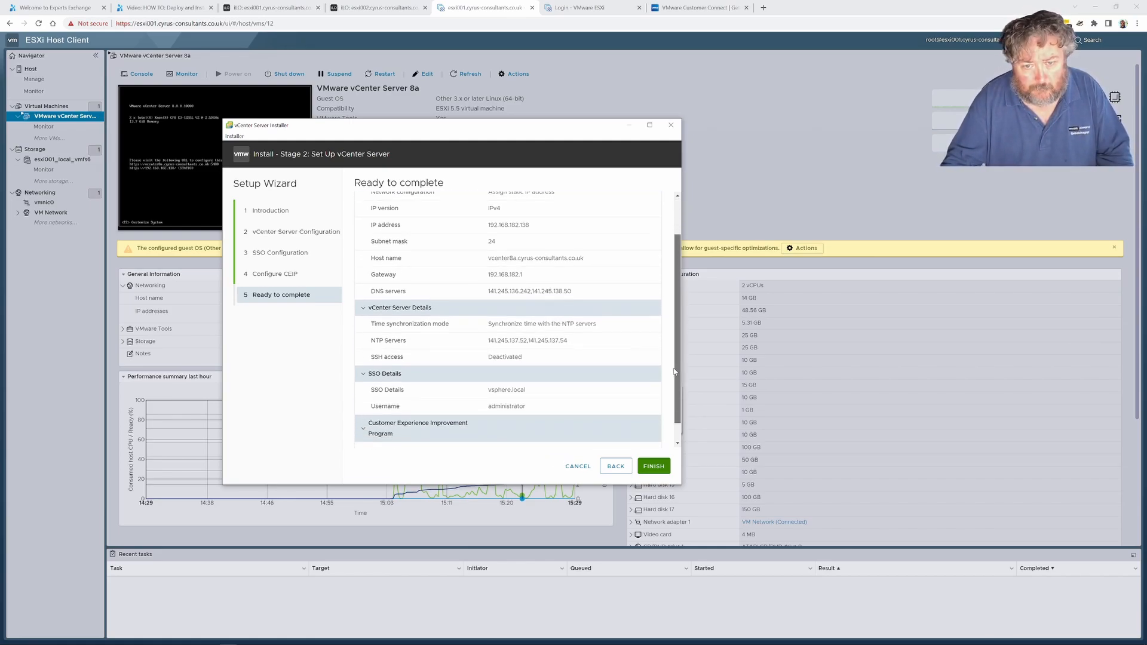
scroll(674, 372, down, 1)
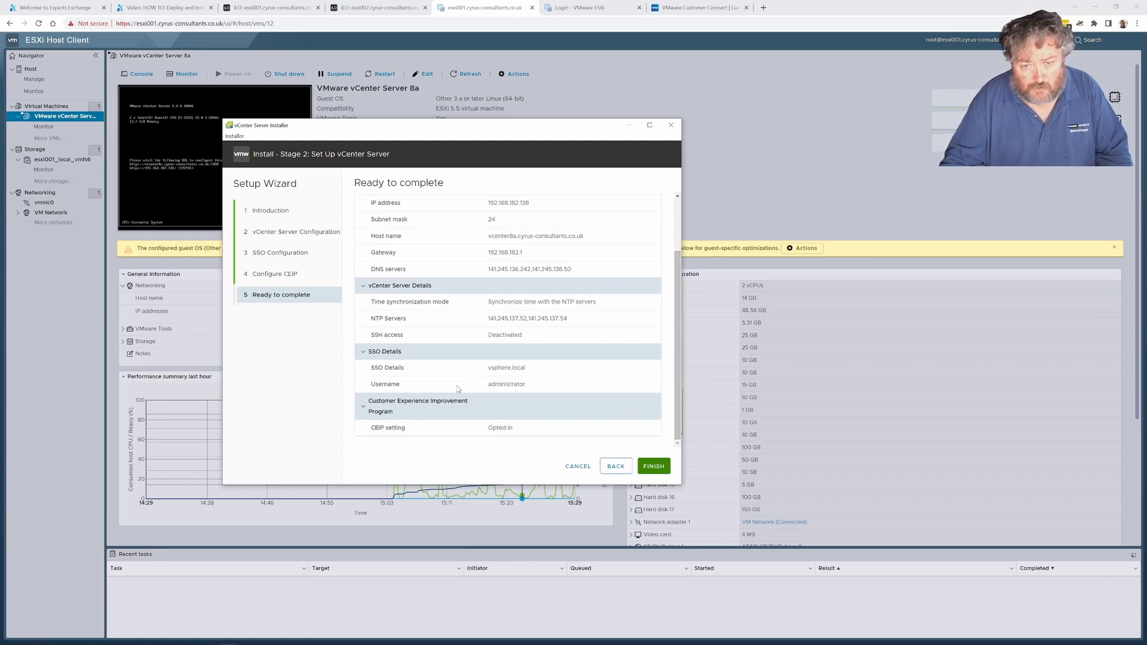
click(658, 470)
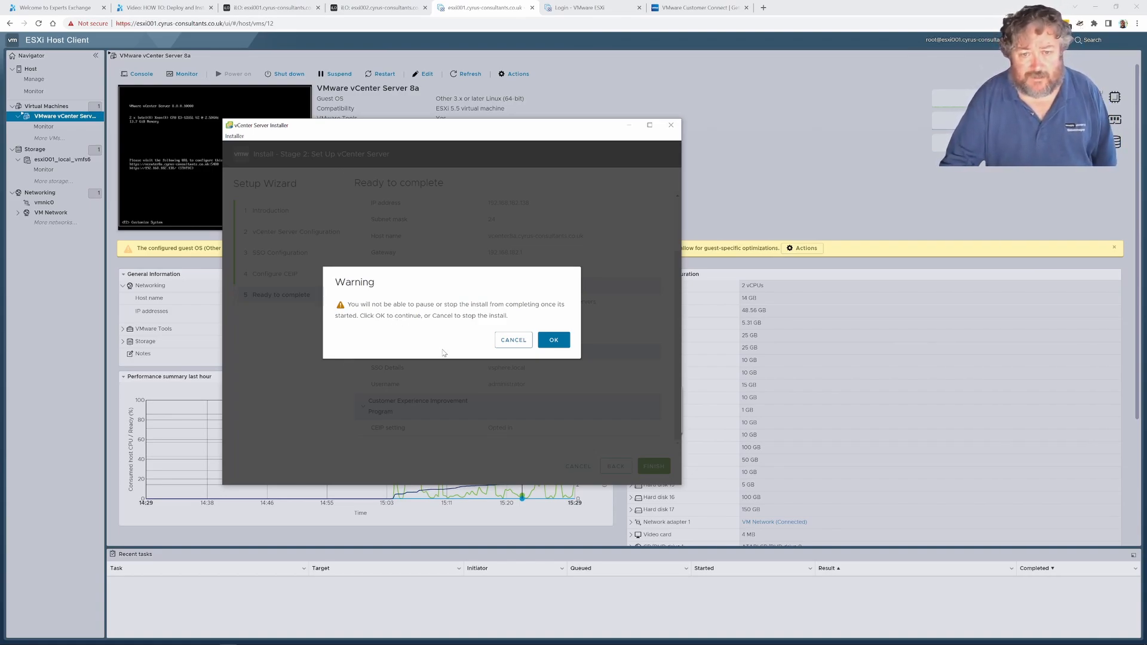
click(548, 342)
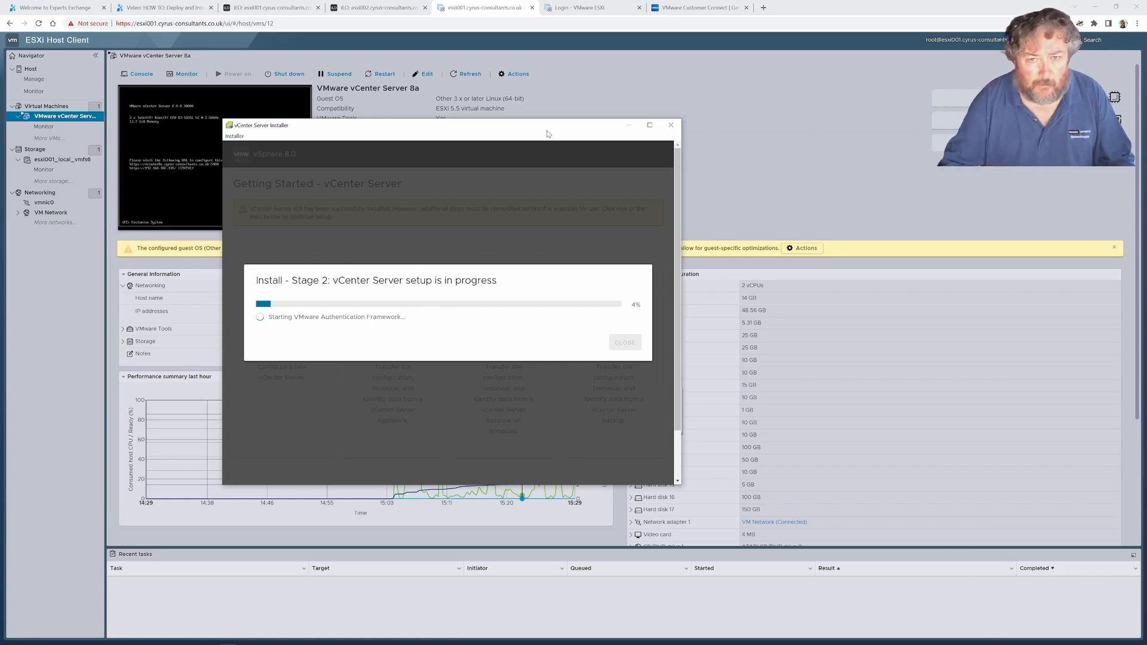
Refresh the VMware vCenter Server 8a virtual machine's details during the setup, and return to the installer
drag(547, 130, 893, 46)
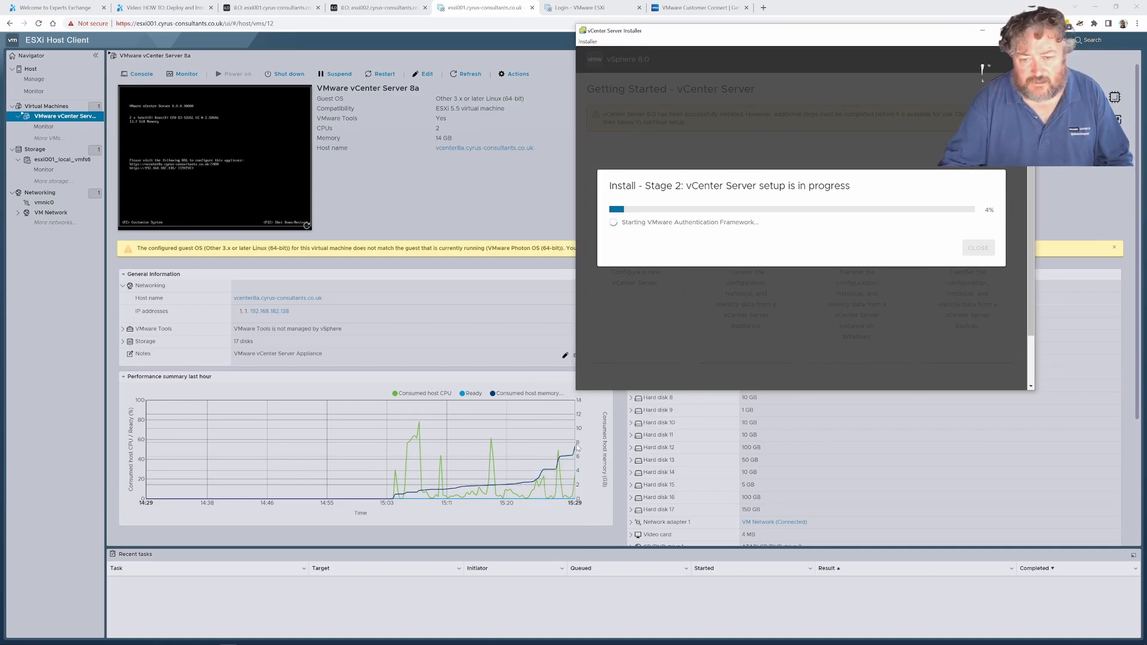
click(469, 76)
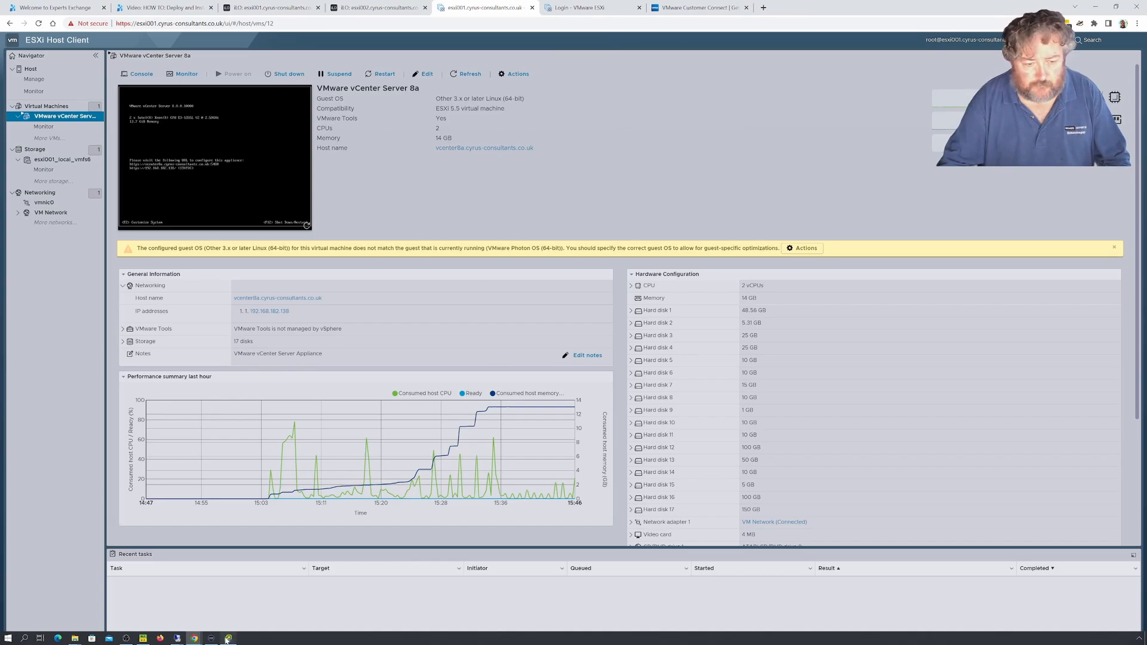
click(228, 638)
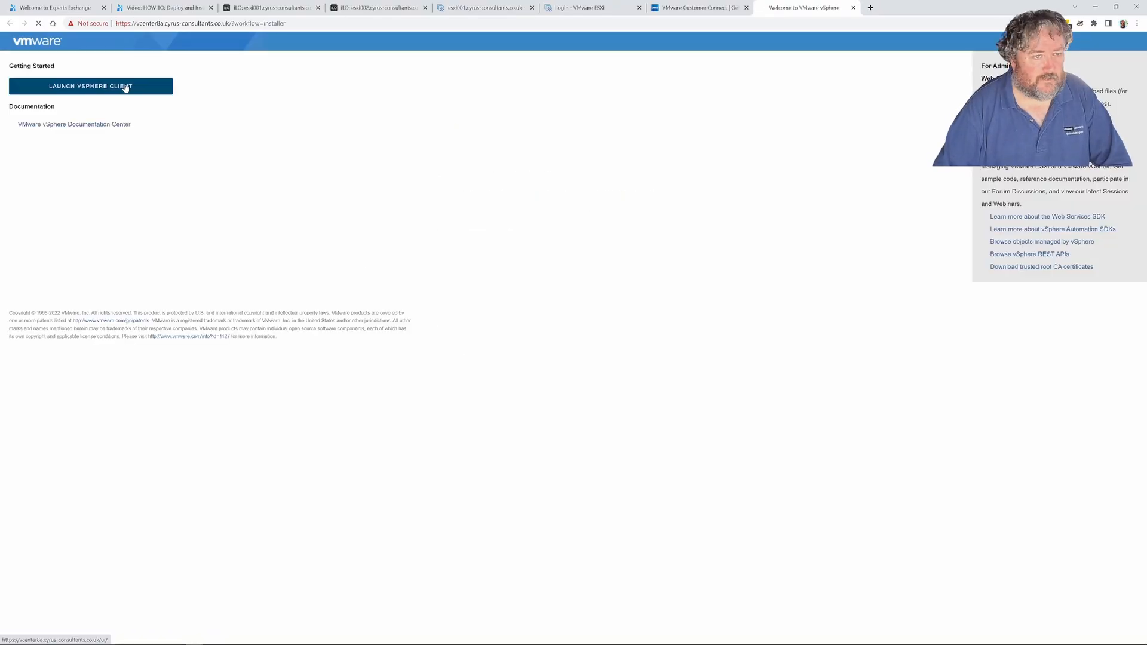
click(126, 88)
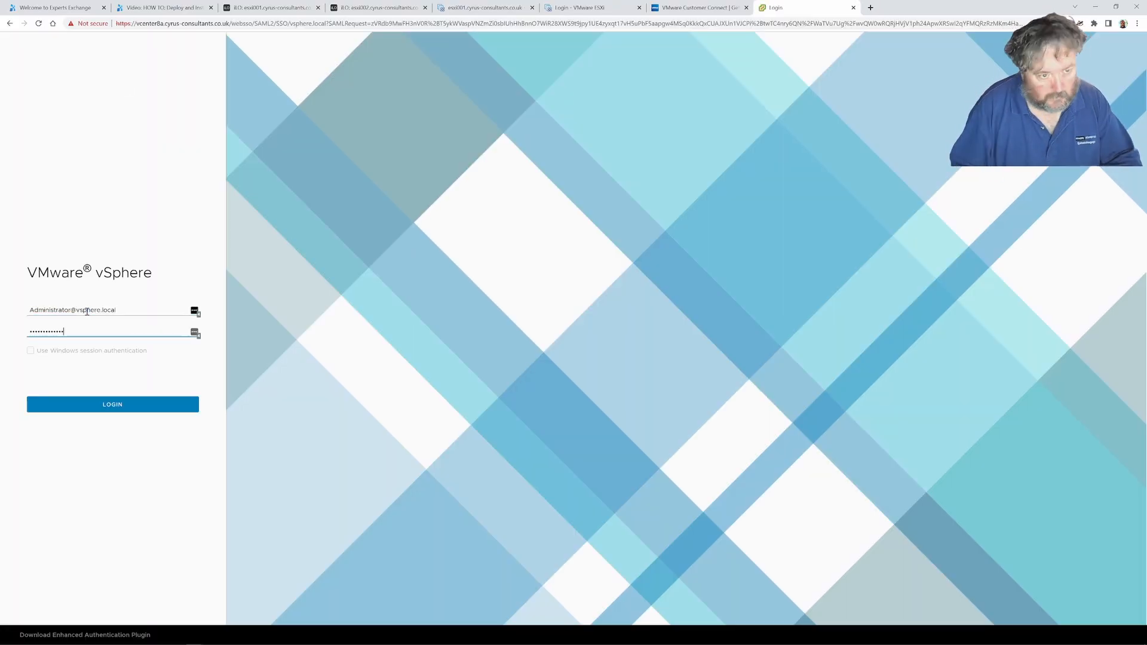
click(114, 402)
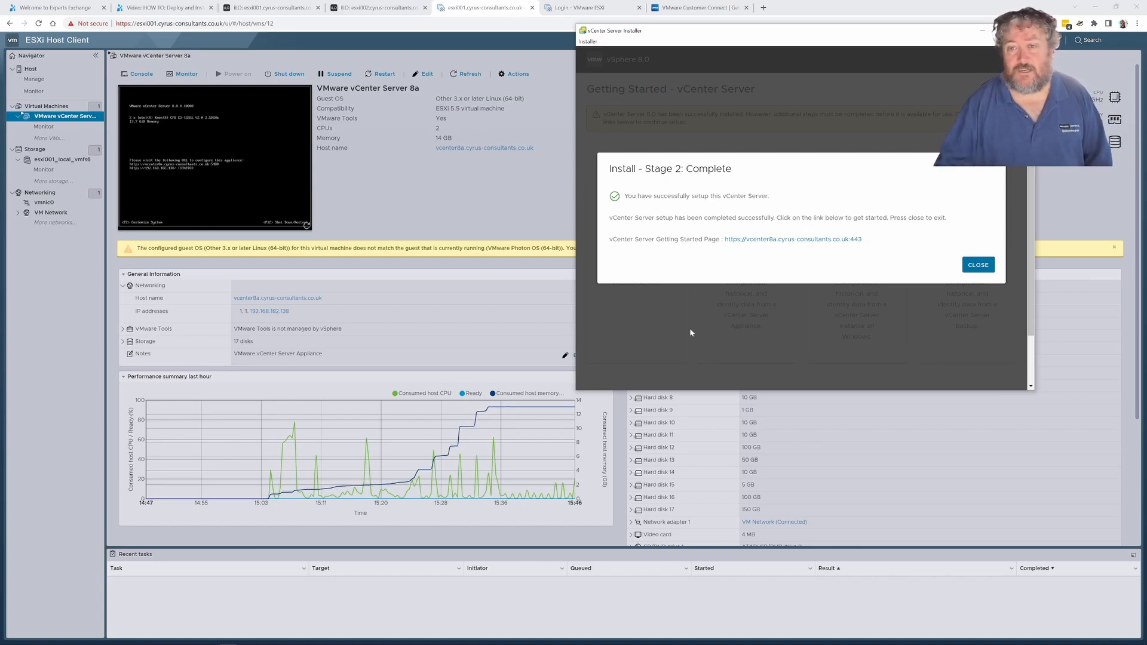
Open the vCenter Server Getting Started page from the installer, bypassing the browser's certificate warning, and launch the vSphere Client
click(804, 241)
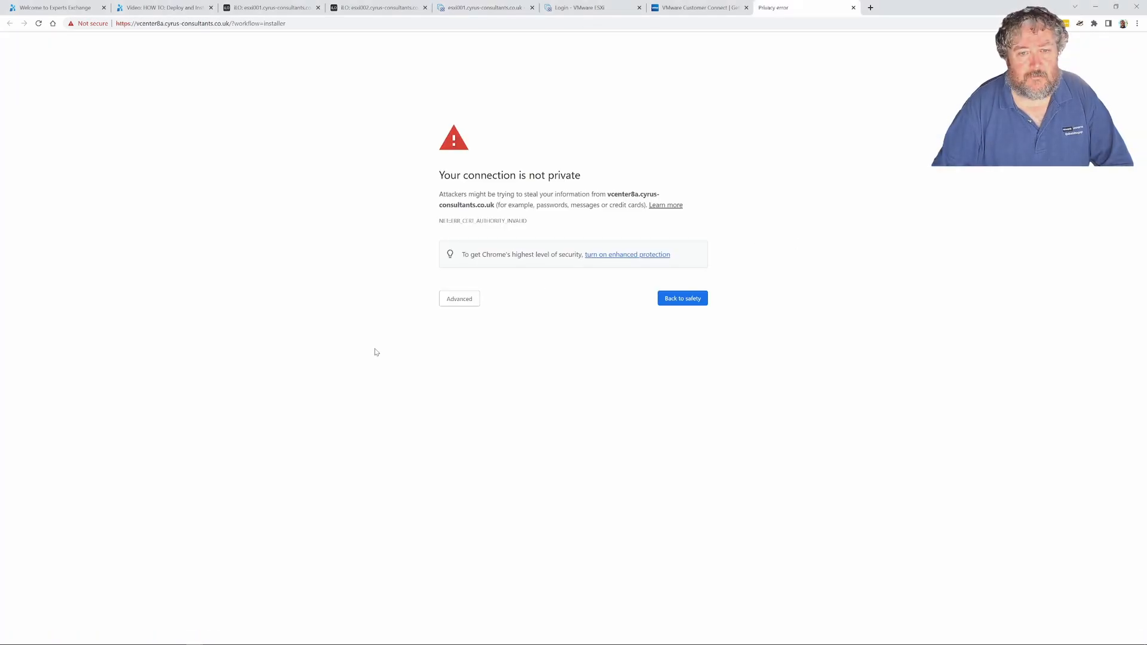
click(461, 300)
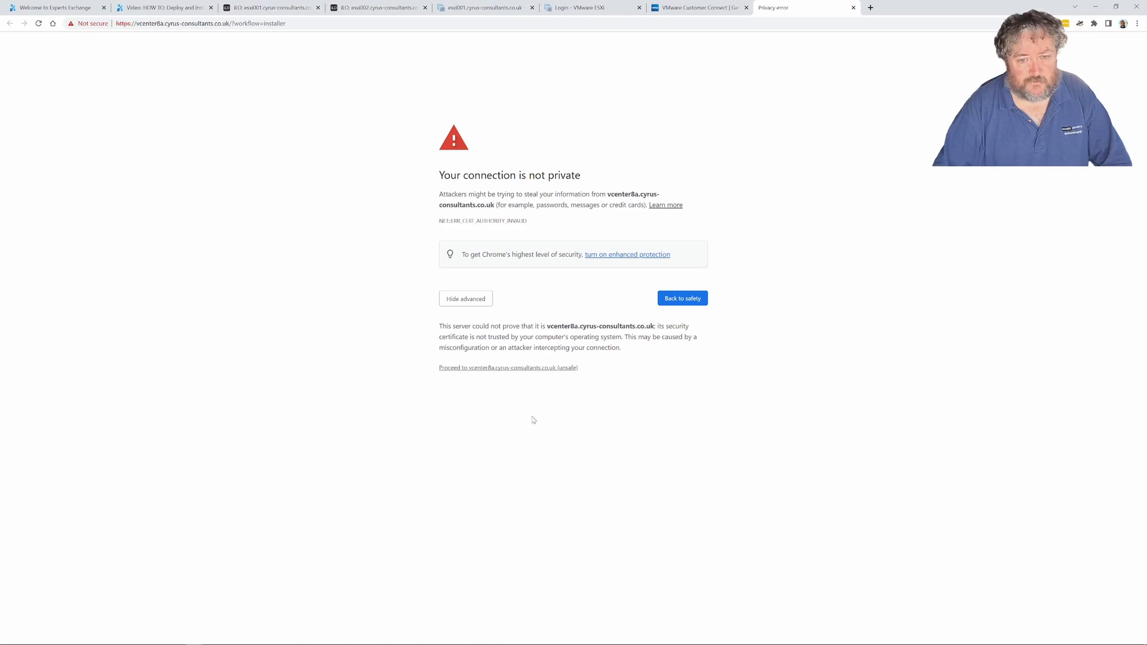
click(507, 368)
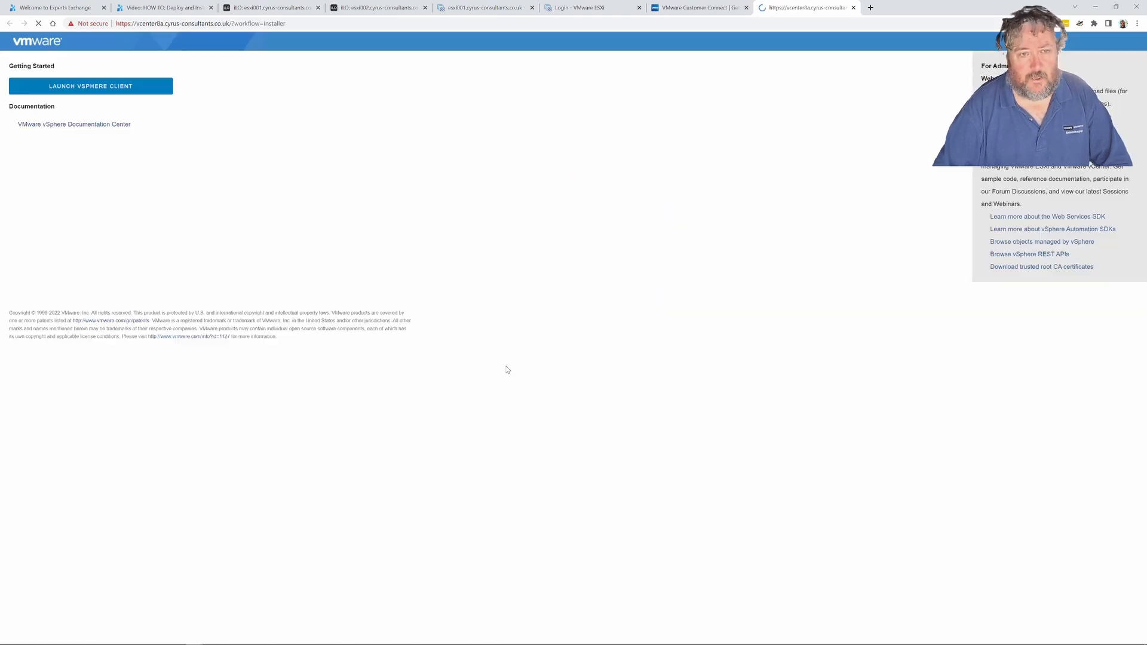
click(125, 87)
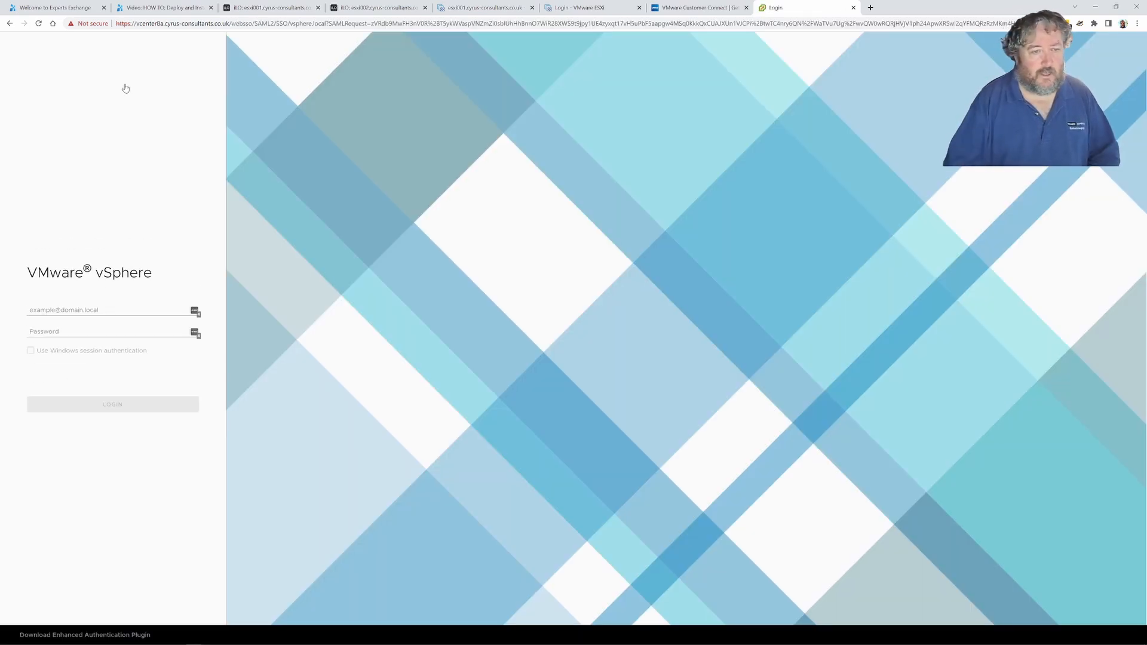
Log in to the vSphere Client as Administrator of the vsphere.local domain with the Single Sign-On password
click(87, 311)
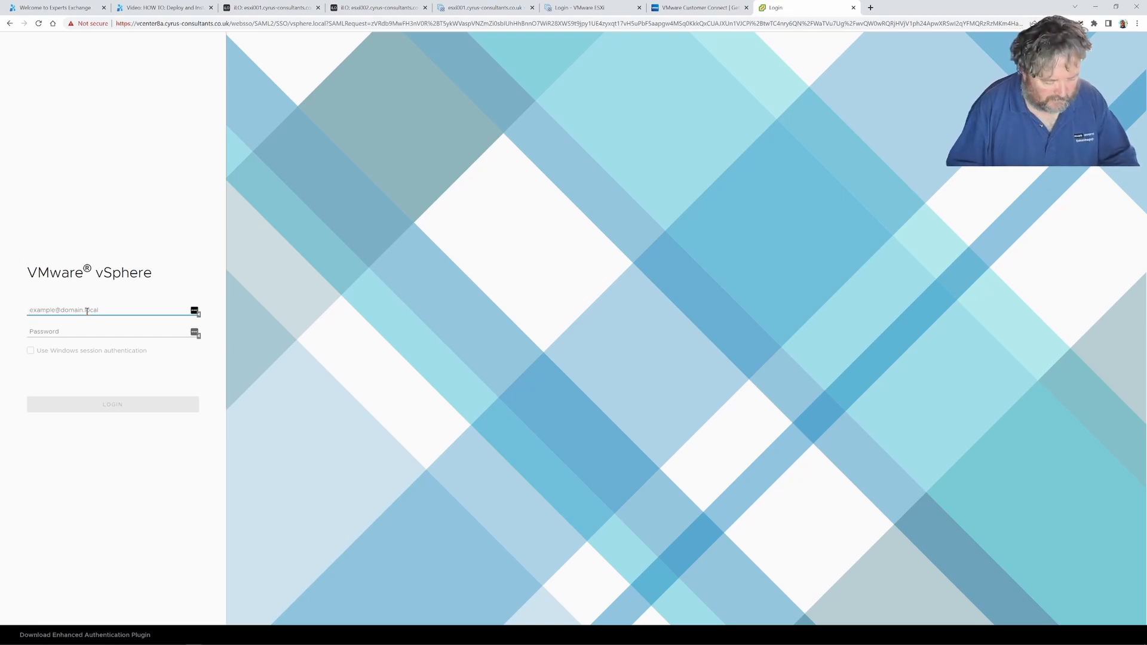
text(Administrator)
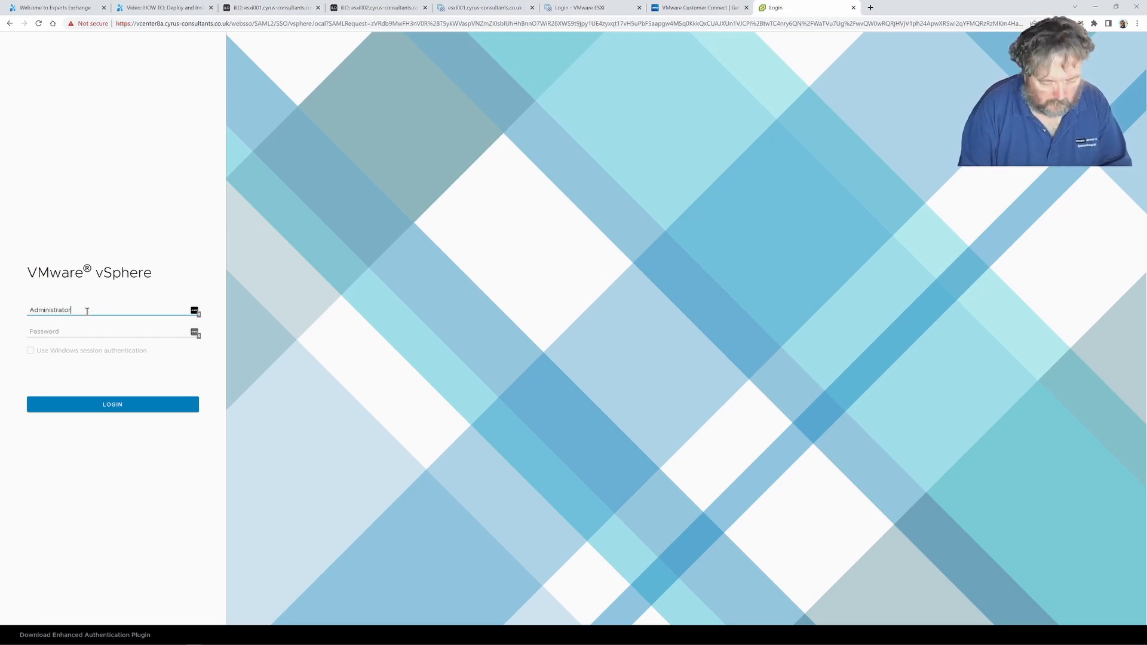
text(@vsphere.local)
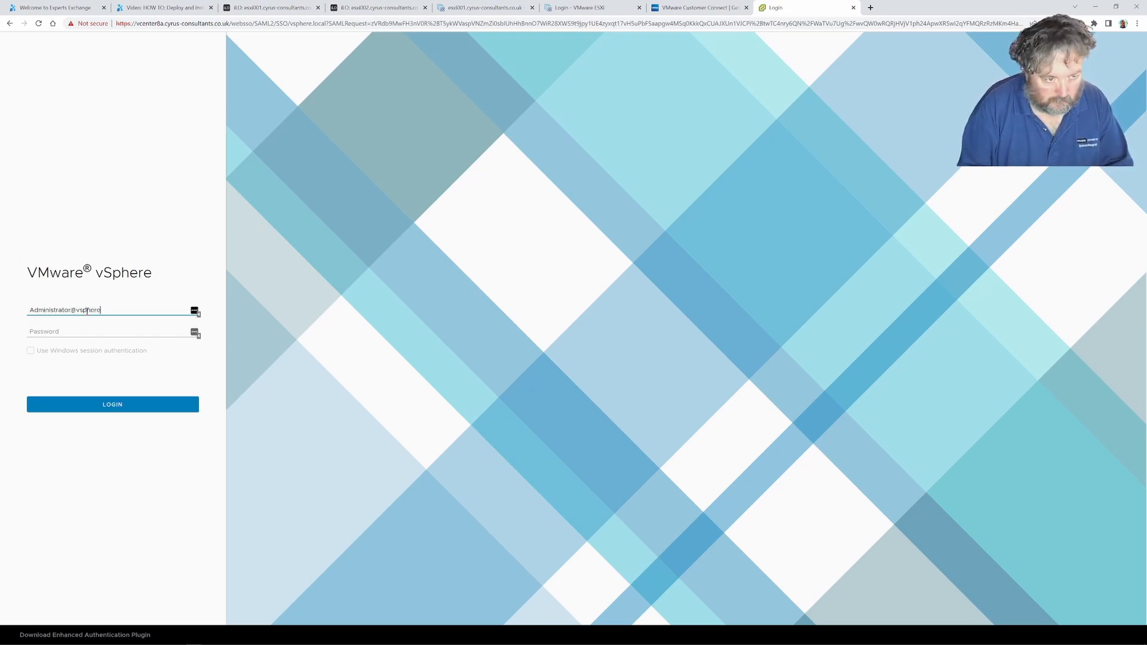
key(Tab)
text(•••••••)
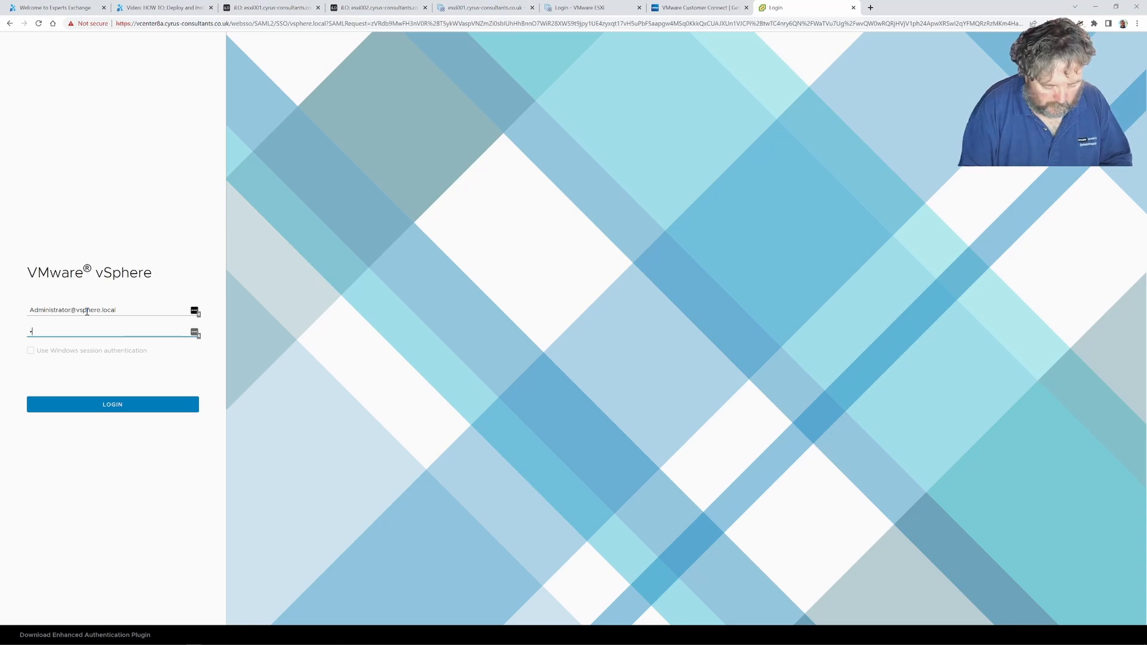
text(*****)
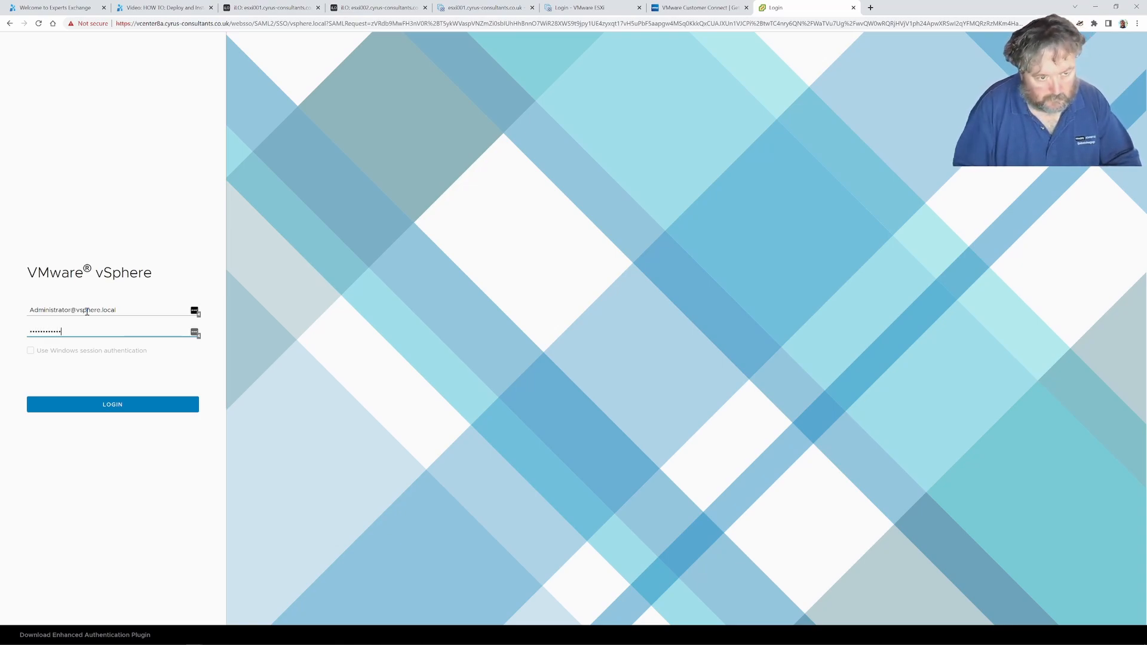
click(117, 406)
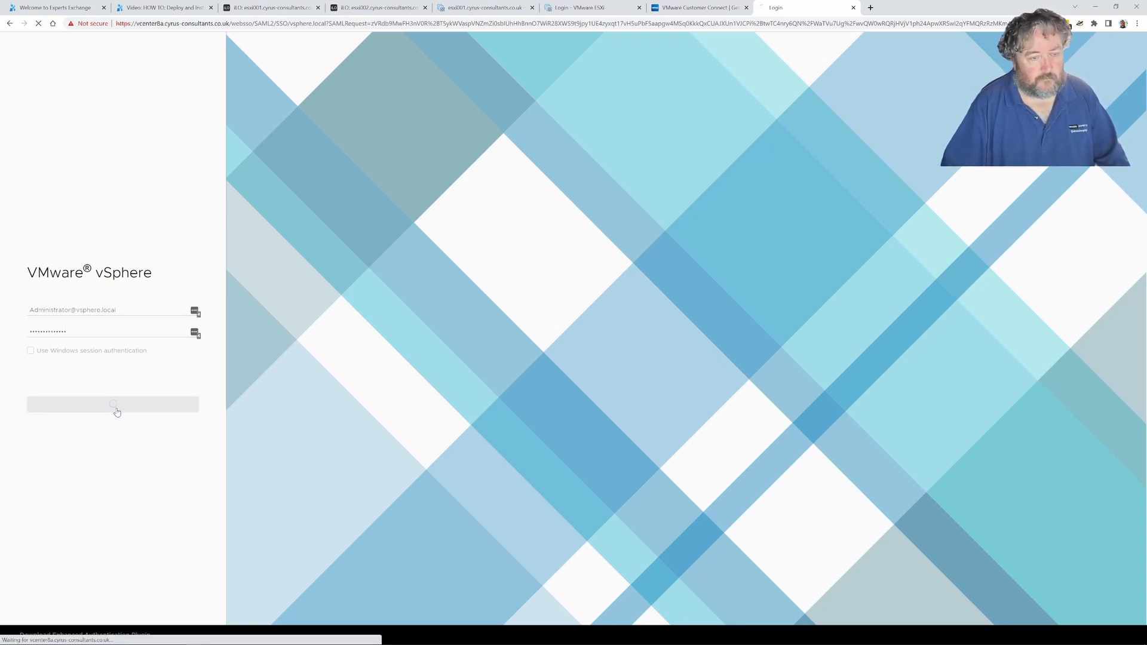